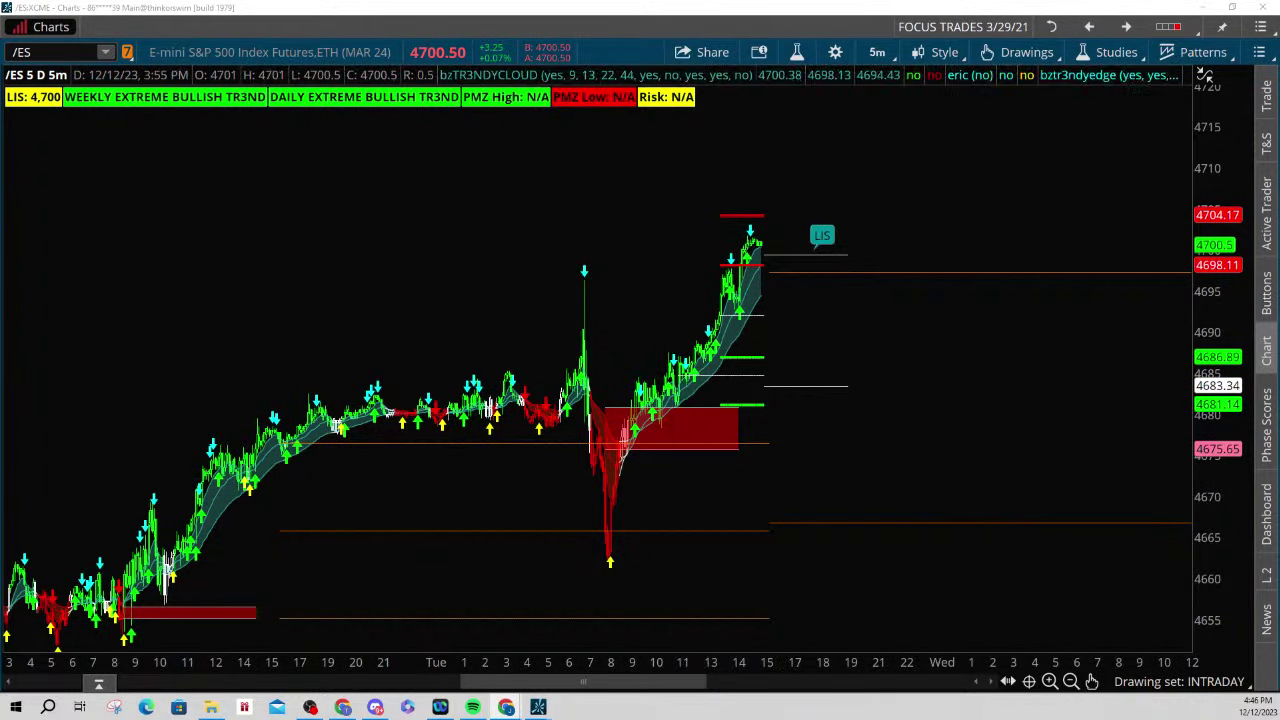
# Bring the window with the /ESZ23 and /NQZ23 charts onto this screen, maximize it and examine both charts' levels
pyautogui.moveTo(1279, 258); pyautogui.dragTo(354, 165)
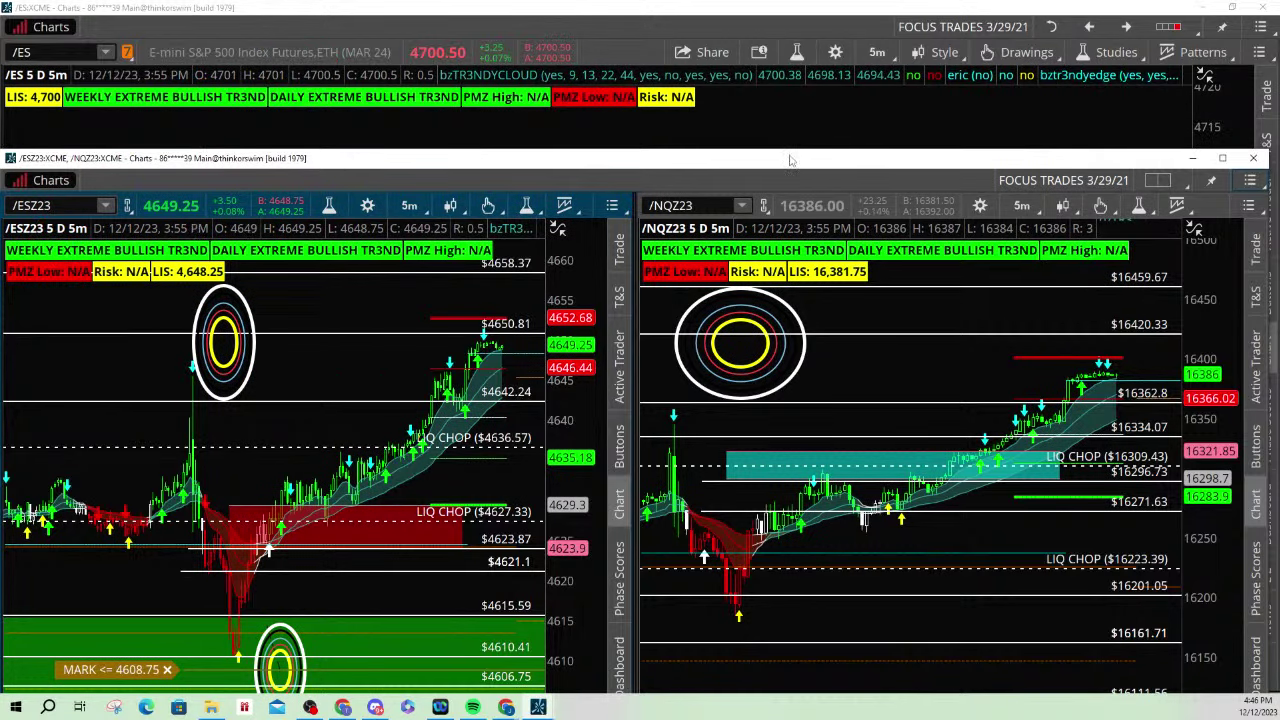
pyautogui.moveTo(812, 167); pyautogui.dragTo(800, 130)
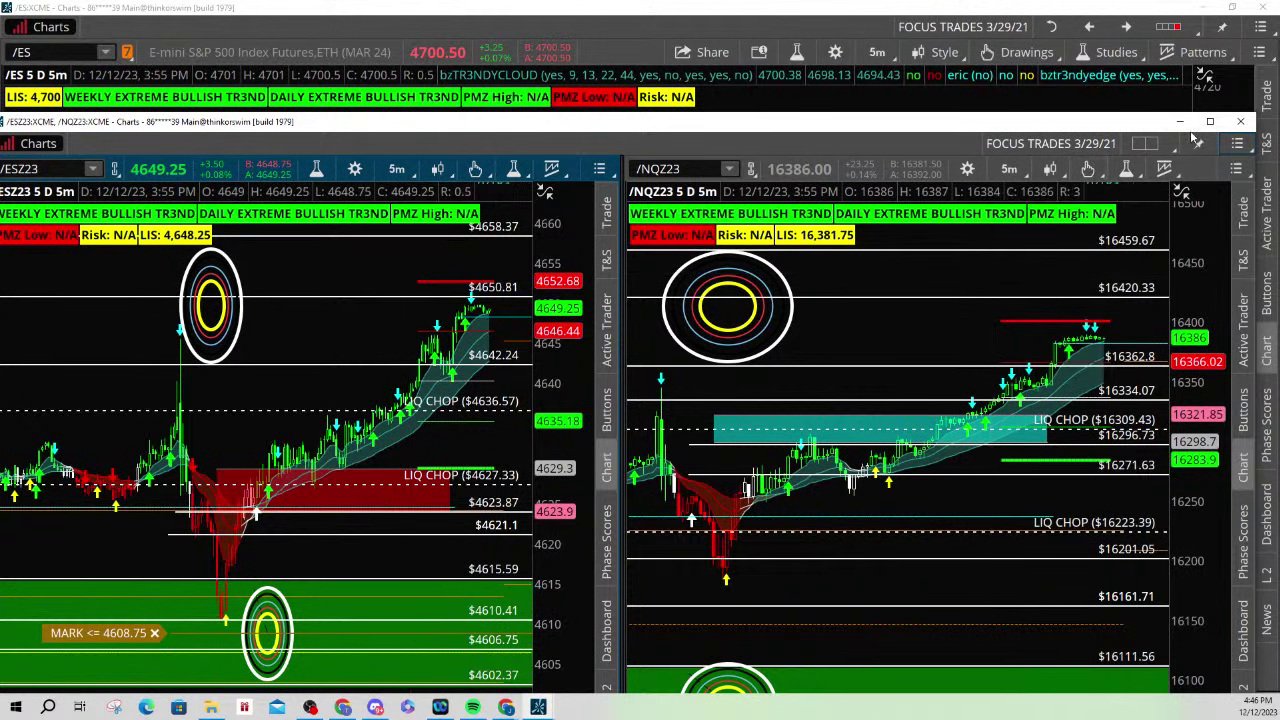
pyautogui.click(1210, 121)
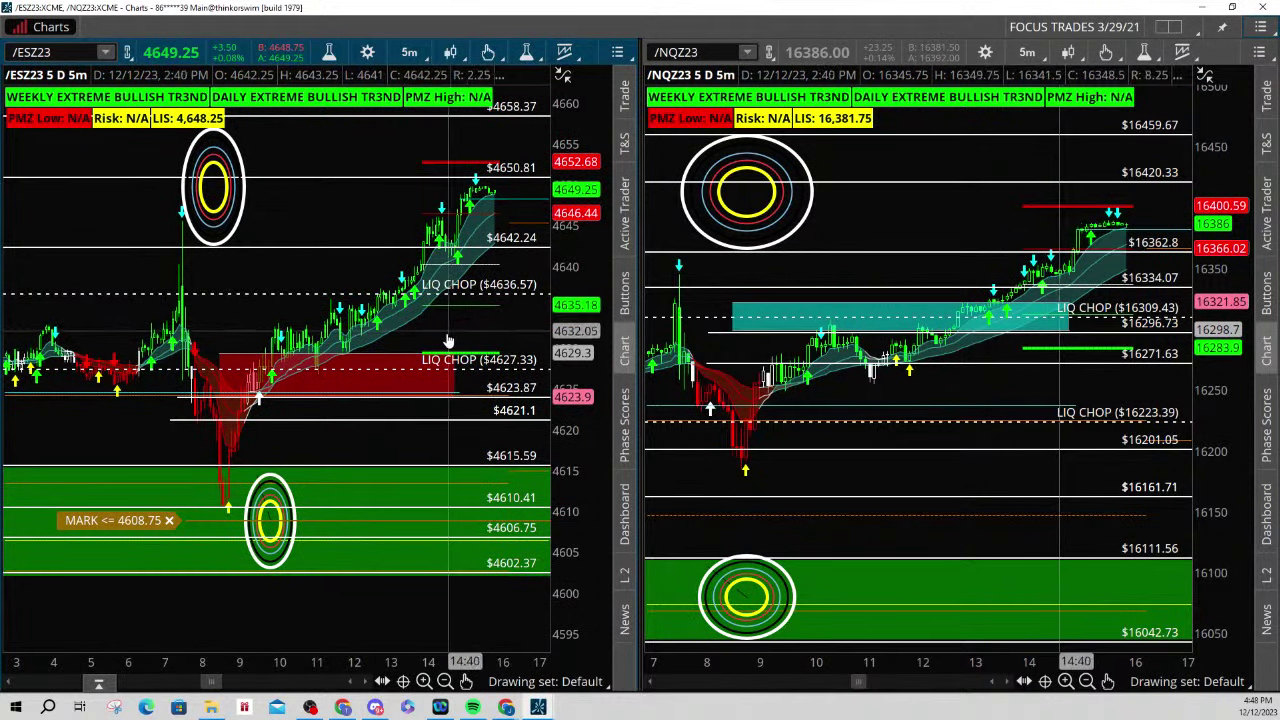
pyautogui.moveTo(856, 398); pyautogui.dragTo(915, 385)
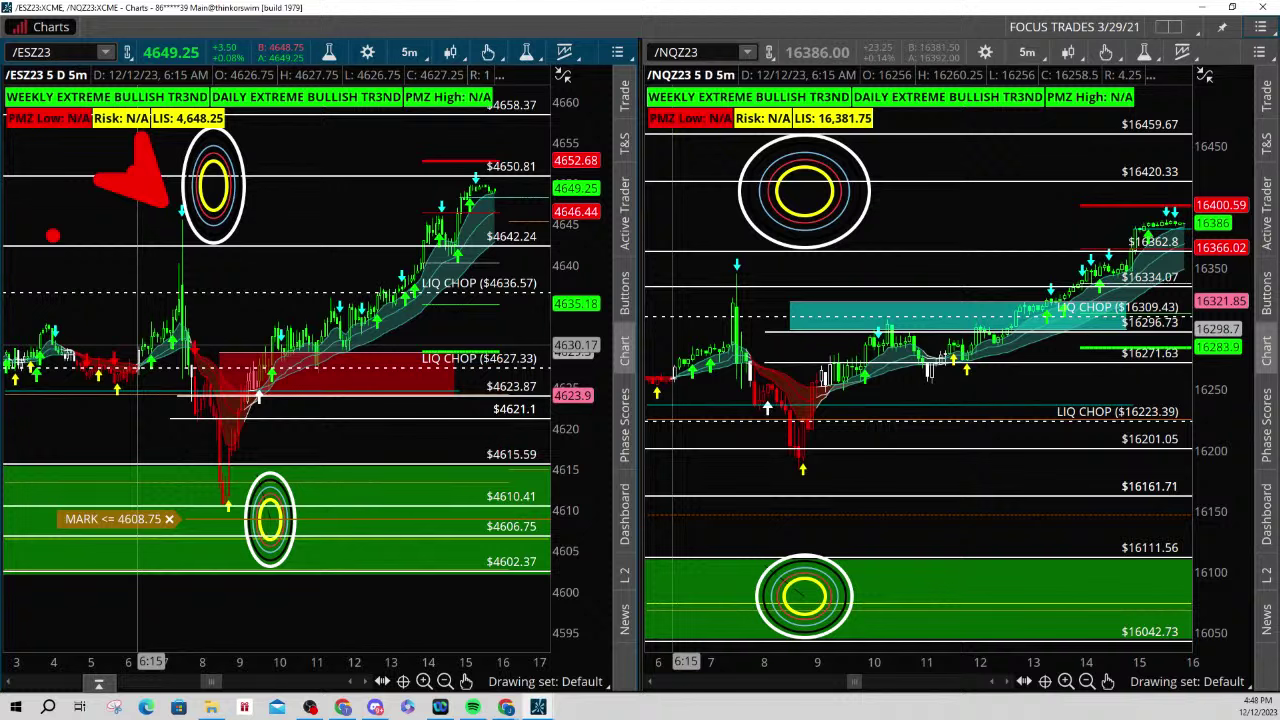
pyautogui.press('Escape')
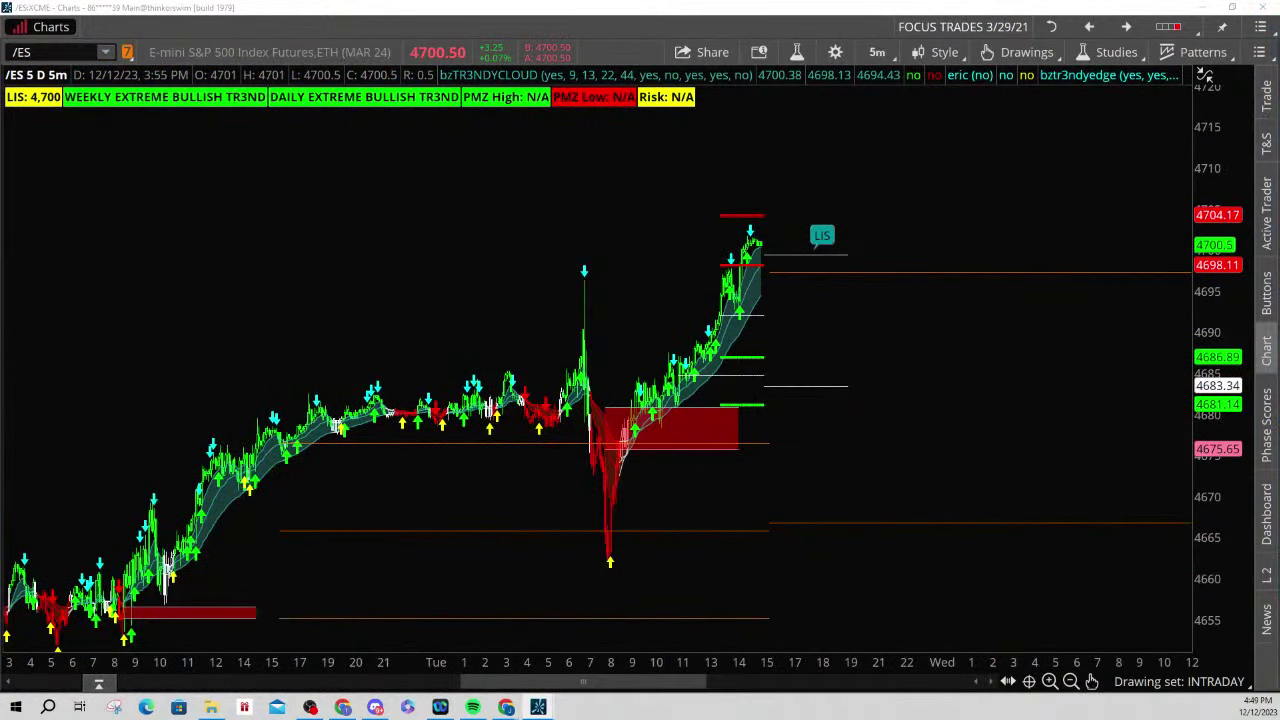
# Switch the /ES chart to the 30-day, 2-hour timeframe
pyautogui.moveTo(932, 424); pyautogui.dragTo(862, 417)
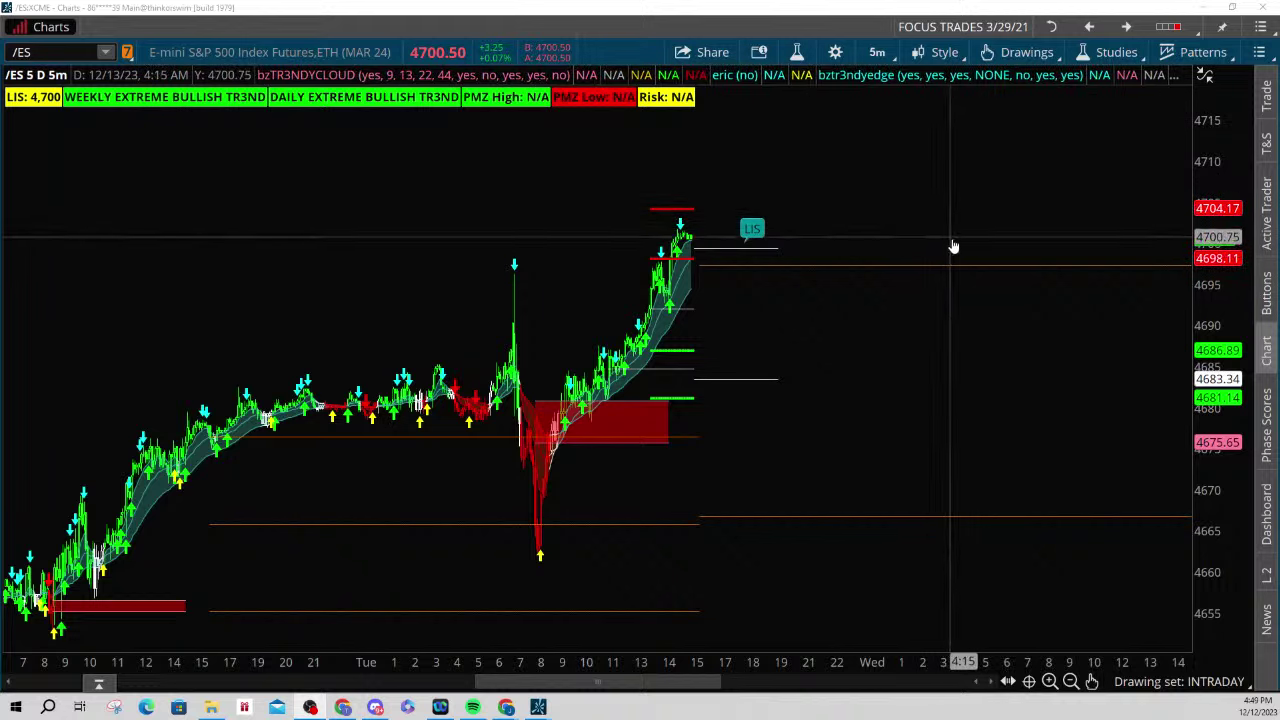
pyautogui.click(878, 56)
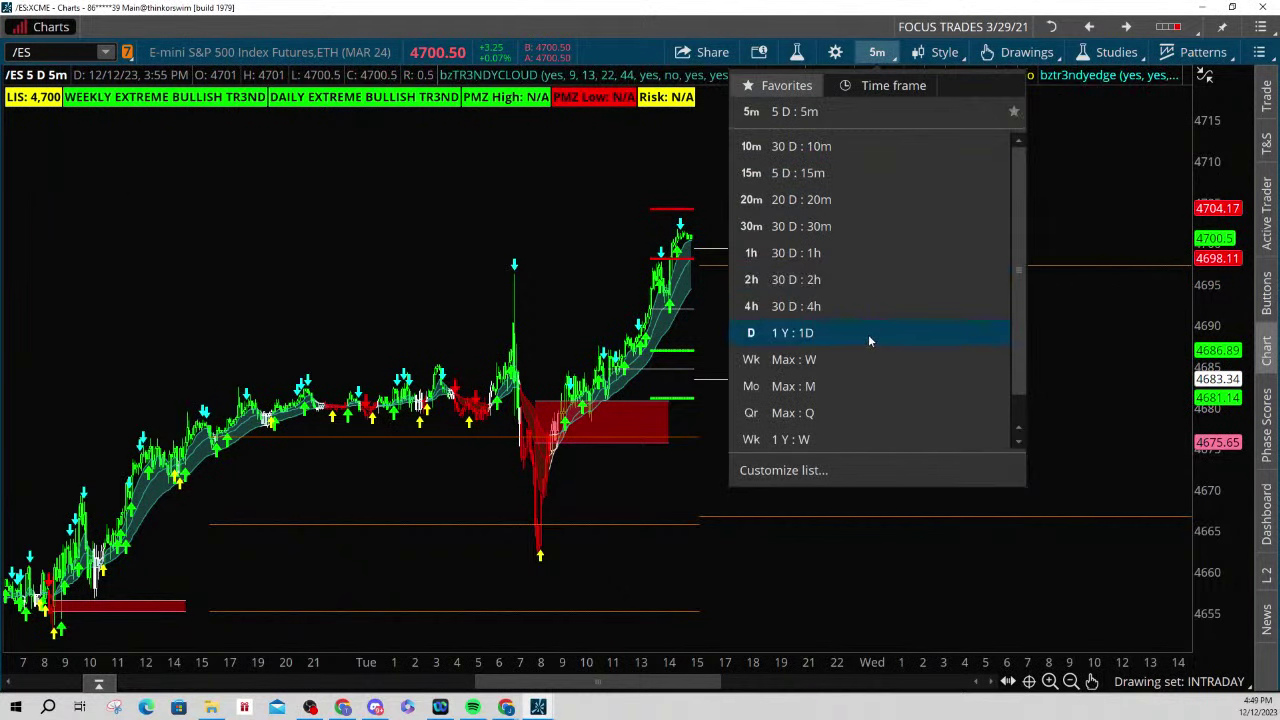
pyautogui.click(838, 284)
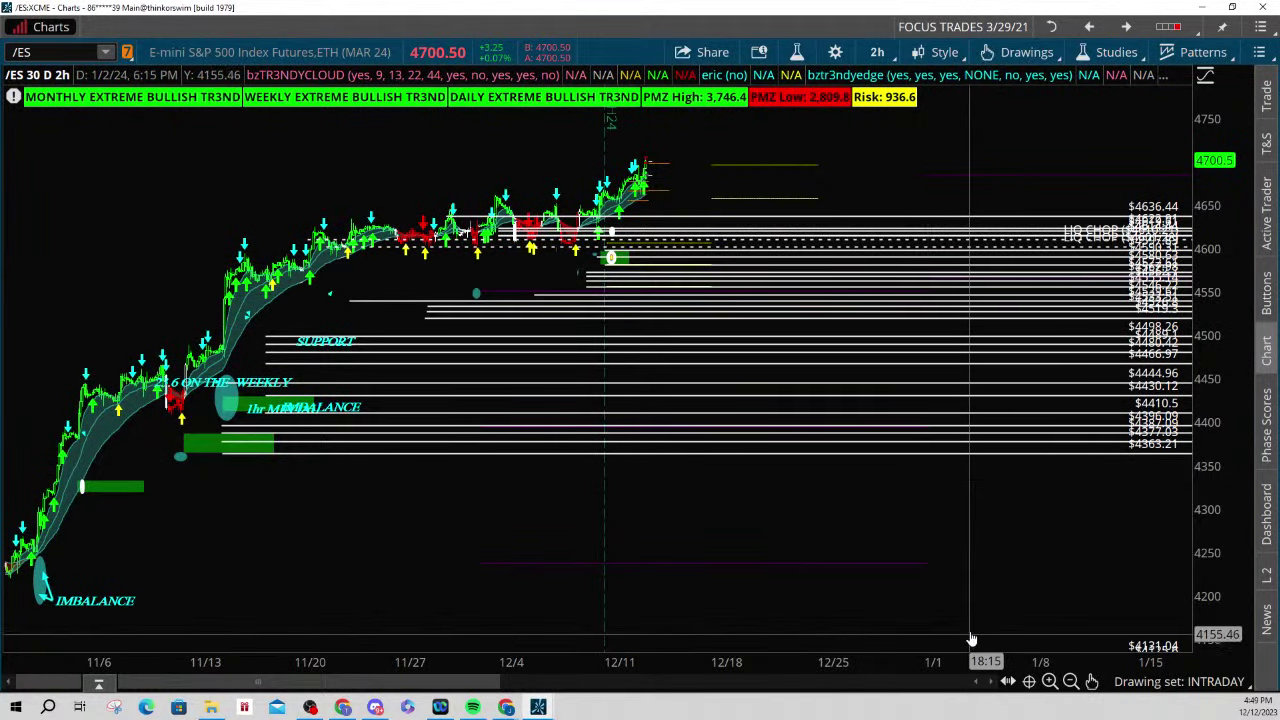
# Clear the intraday drawing set from the 2-hour /ES chart
pyautogui.click(1053, 682)
pyautogui.click(1053, 682)
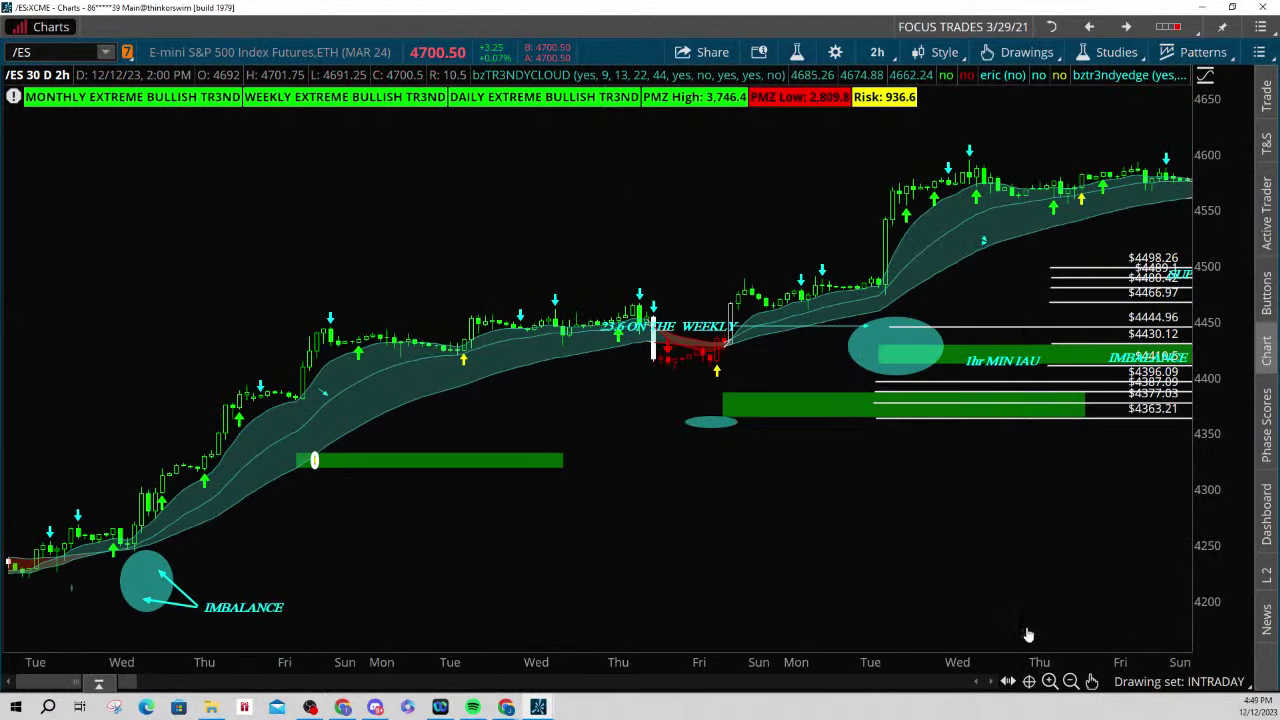
pyautogui.moveTo(1000, 434); pyautogui.dragTo(351, 478)
pyautogui.scroll(-10, 897, 408)
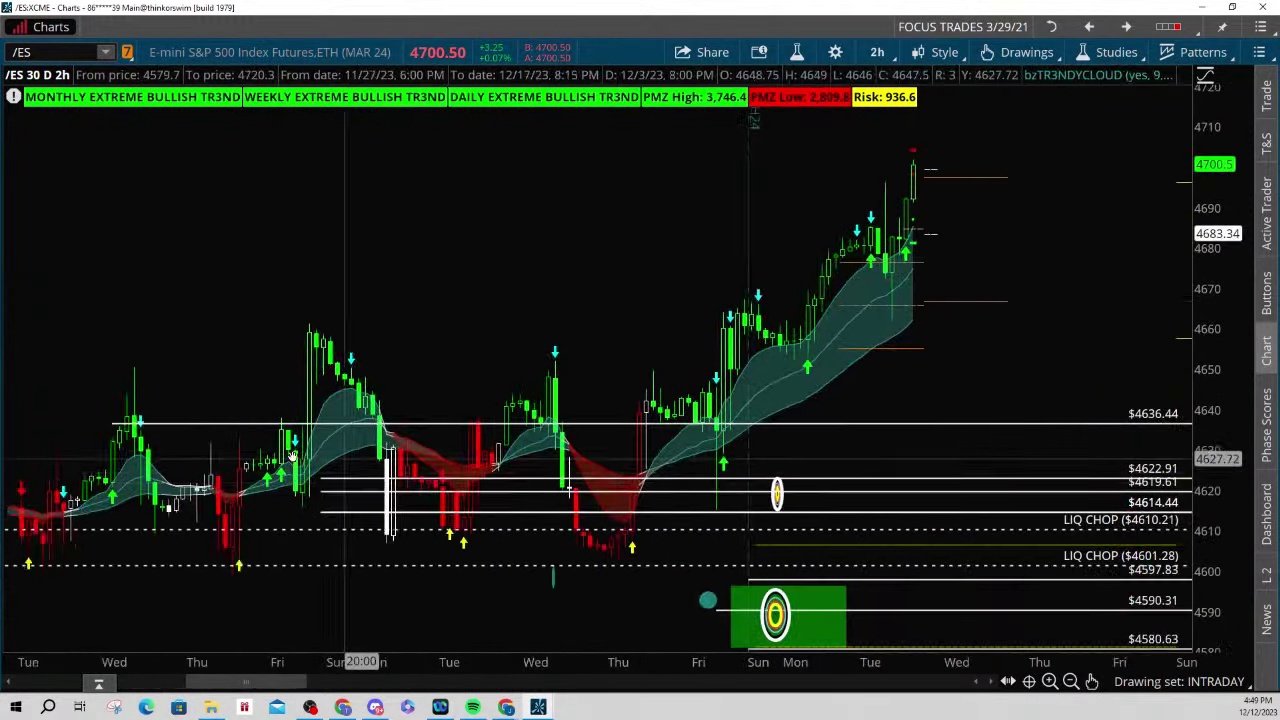
pyautogui.moveTo(1205, 338); pyautogui.dragTo(1205, 400)
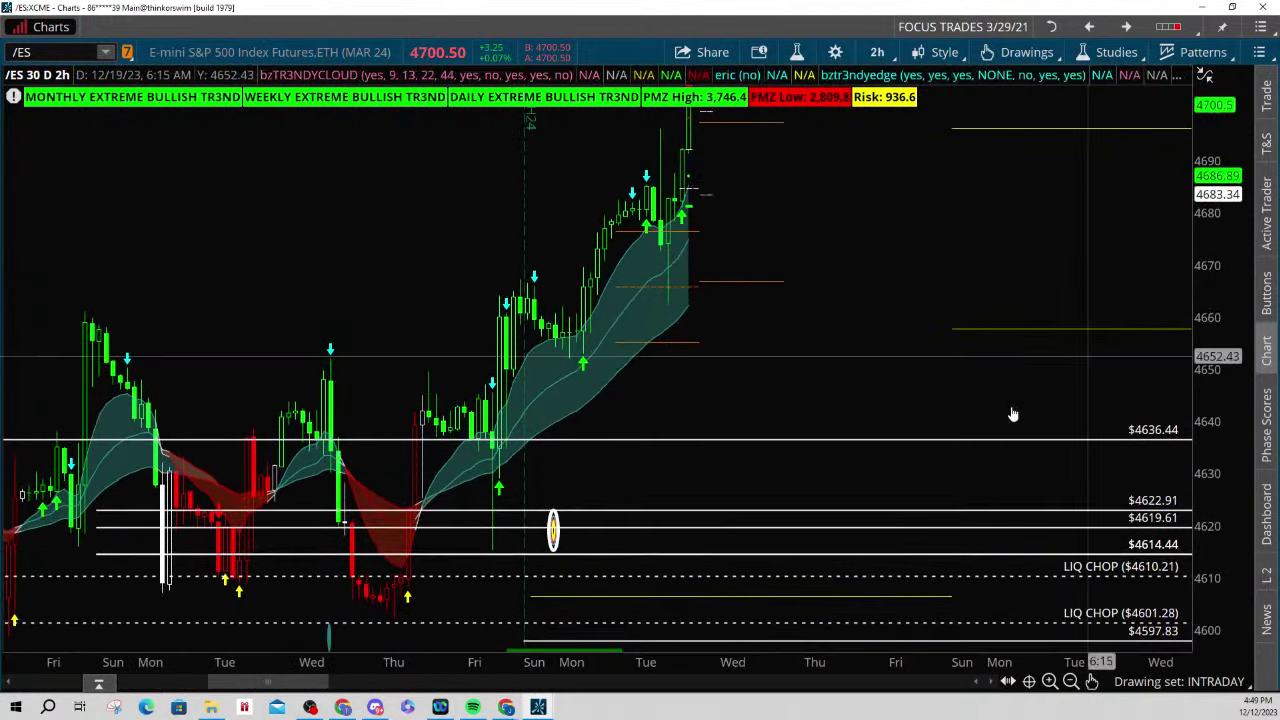
pyautogui.moveTo(963, 495); pyautogui.dragTo(1074, 249)
pyautogui.moveTo(480, 449); pyautogui.dragTo(658, 515)
pyautogui.moveTo(825, 323); pyautogui.dragTo(593, 468)
pyautogui.moveTo(820, 346); pyautogui.dragTo(789, 346)
pyautogui.rightClick(789, 347)
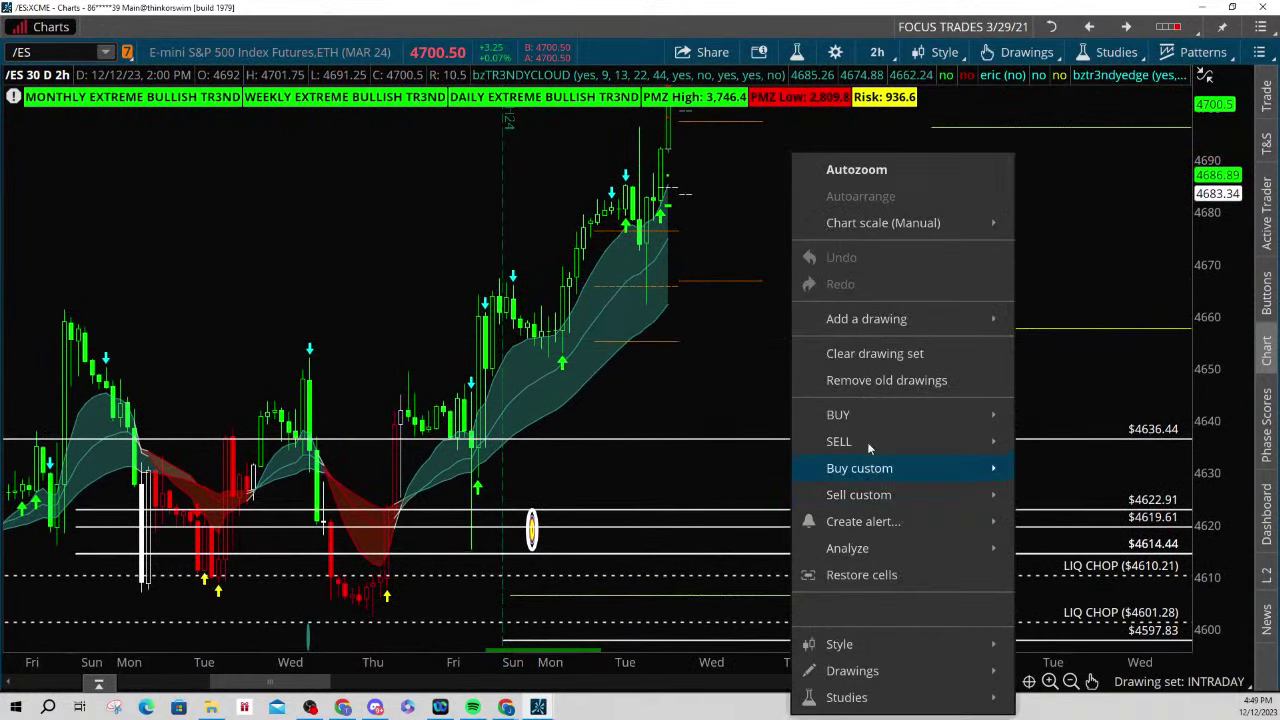
pyautogui.click(866, 352)
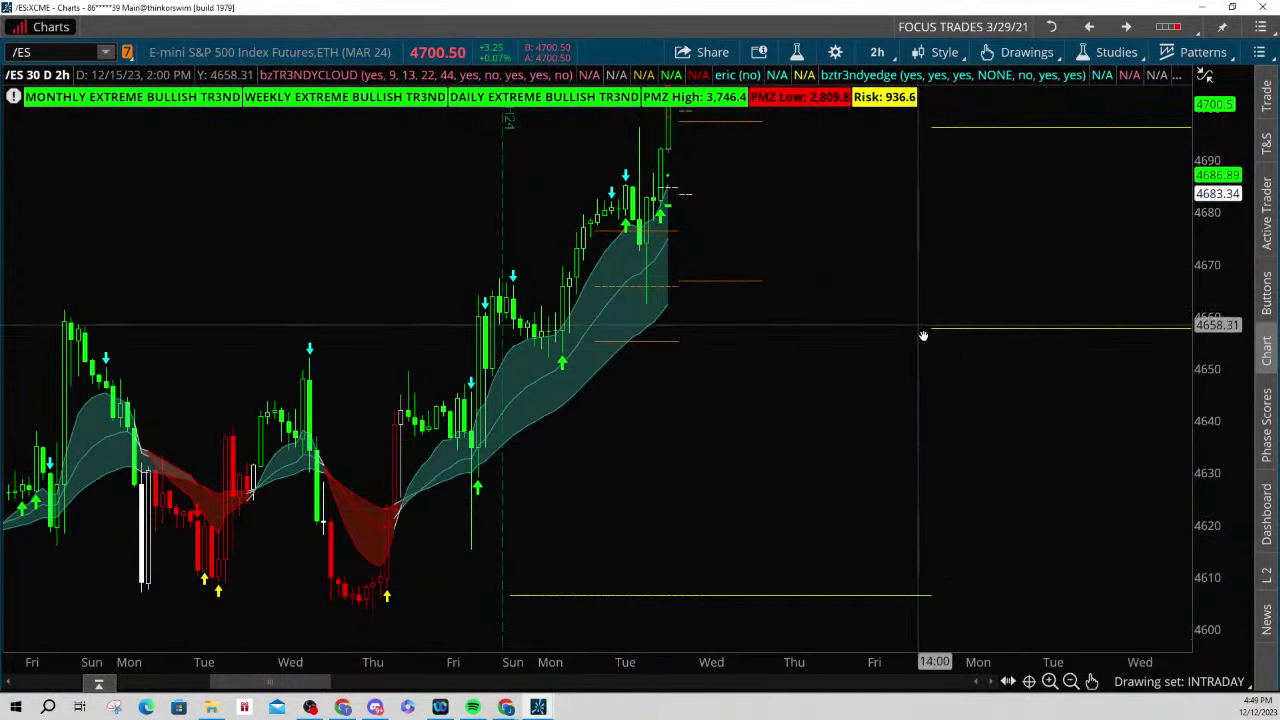
# Go back to the weekly /ES chart and examine the large red zone with its 25%, 50% and 75% levels
pyautogui.moveTo(925, 230); pyautogui.dragTo(933, 338)
pyautogui.moveTo(1210, 345); pyautogui.dragTo(896, 484)
pyautogui.moveTo(800, 314); pyautogui.dragTo(862, 268)
pyautogui.moveTo(577, 662); pyautogui.dragTo(645, 661)
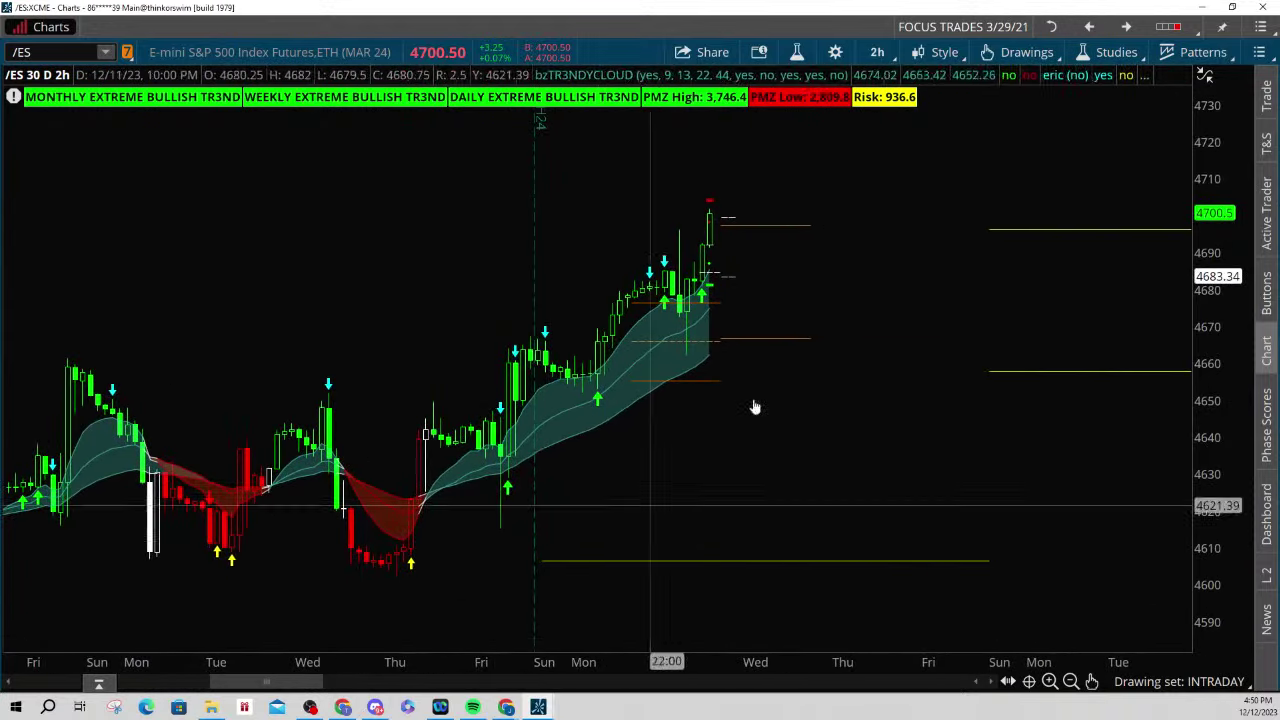
pyautogui.click(1089, 26)
pyautogui.click(1089, 26)
pyautogui.click(1089, 26)
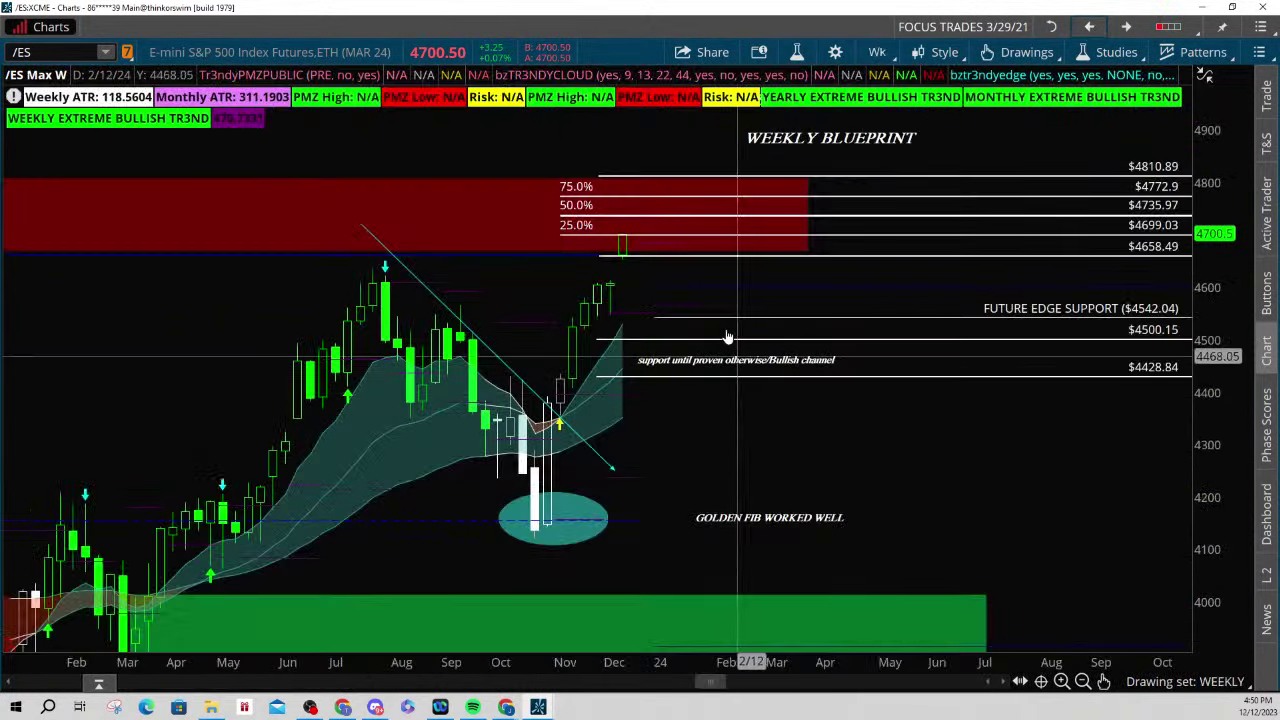
pyautogui.moveTo(427, 668); pyautogui.dragTo(545, 668)
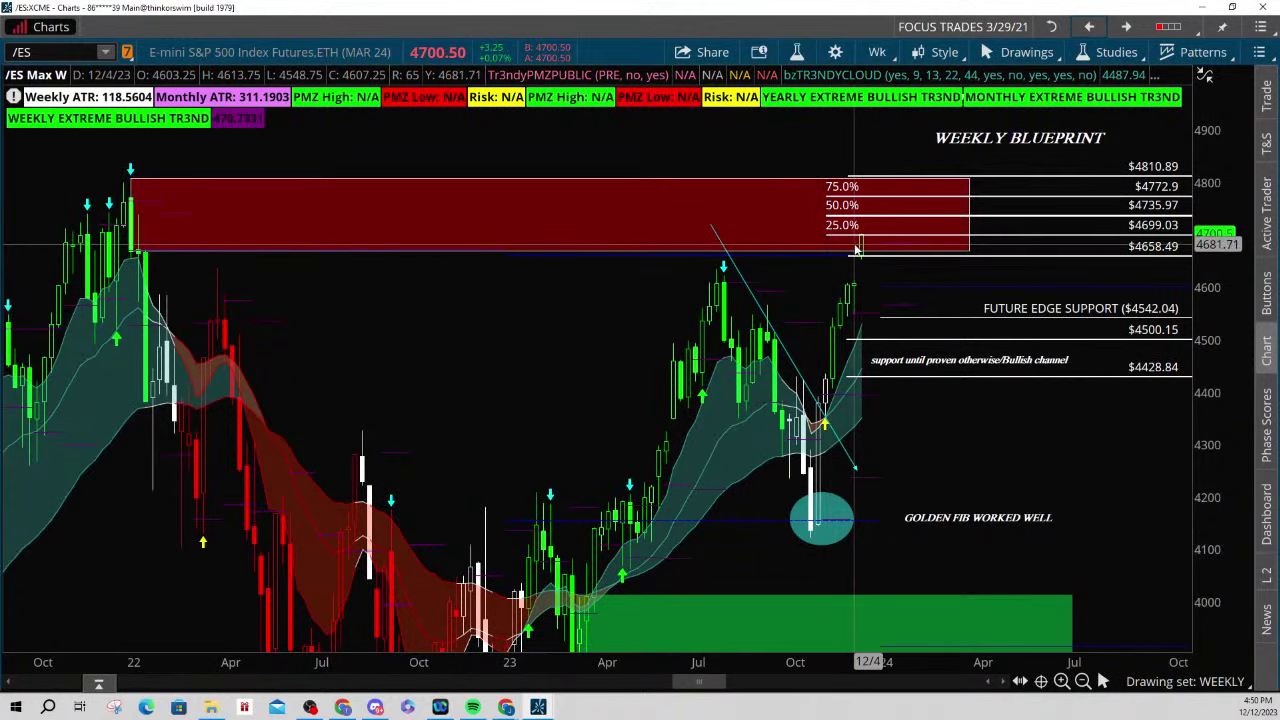
pyautogui.moveTo(1217, 271); pyautogui.dragTo(1217, 232)
pyautogui.moveTo(1064, 260); pyautogui.dragTo(1028, 313)
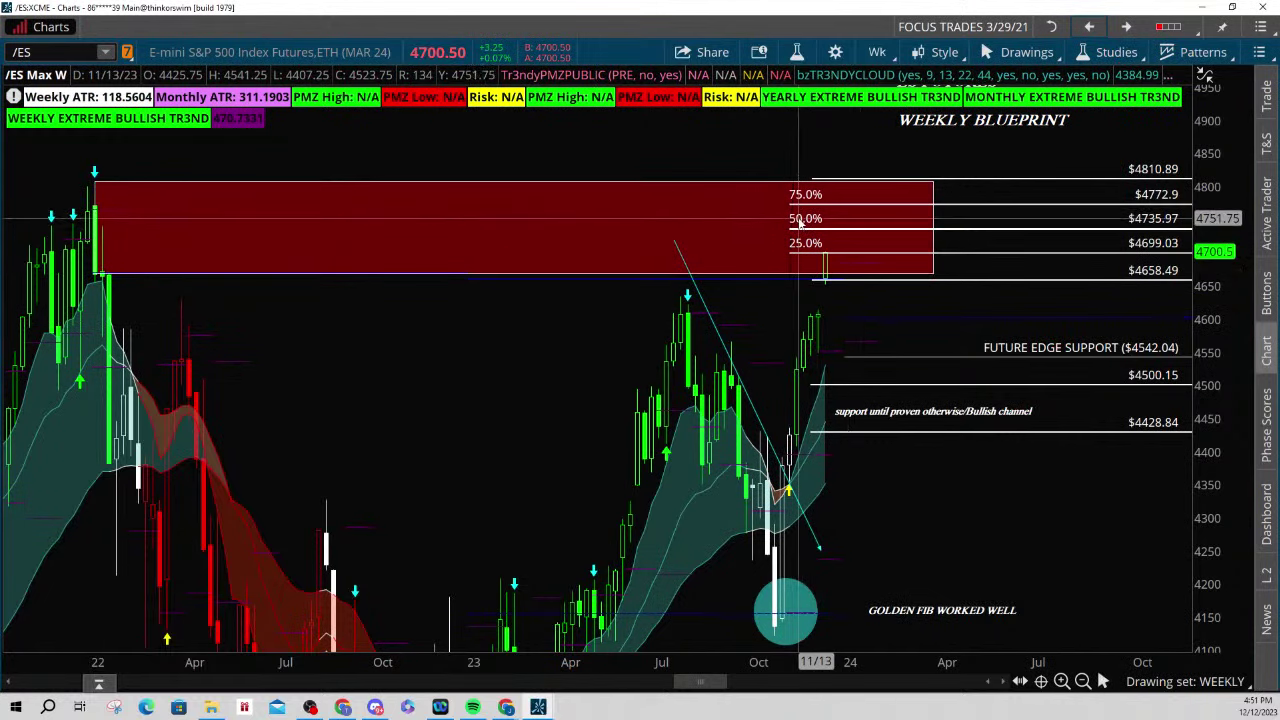
# Page through the daily chart, return to the weekly chart, point a red arrow at its drawing set name and erase the annotation
pyautogui.click(1121, 33)
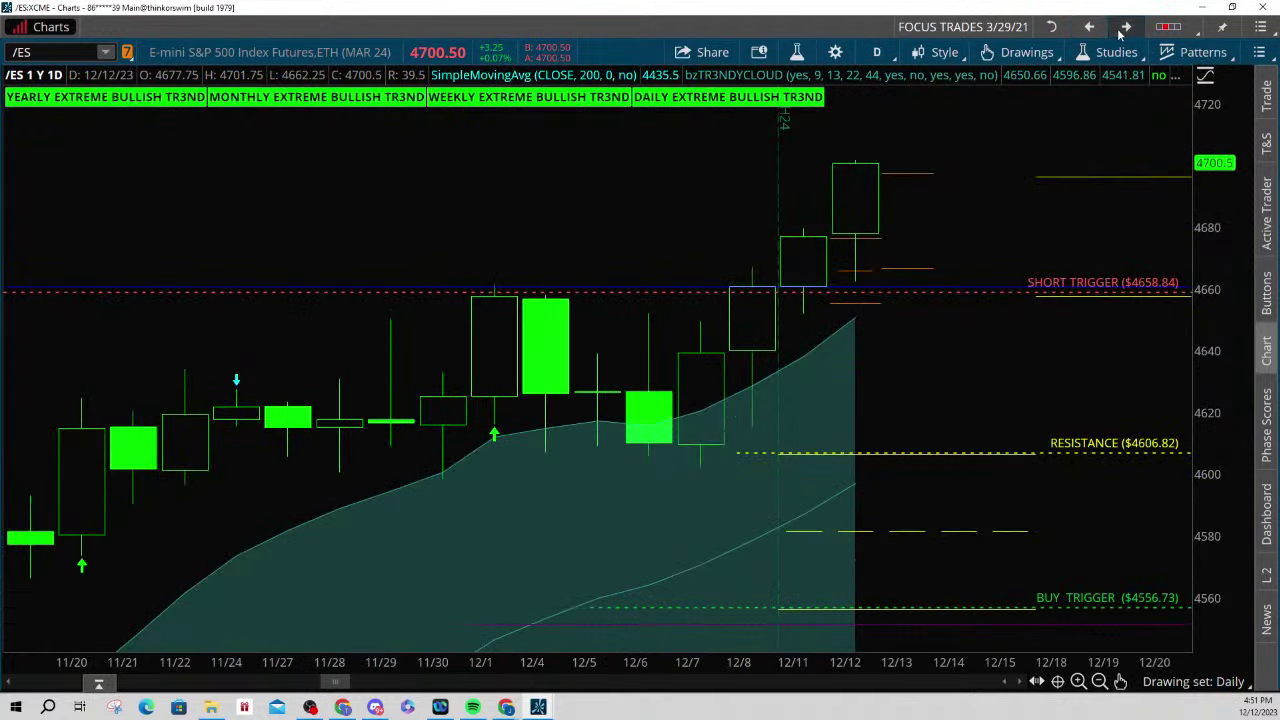
pyautogui.click(1123, 30)
pyautogui.click(1093, 31)
pyautogui.click(1093, 31)
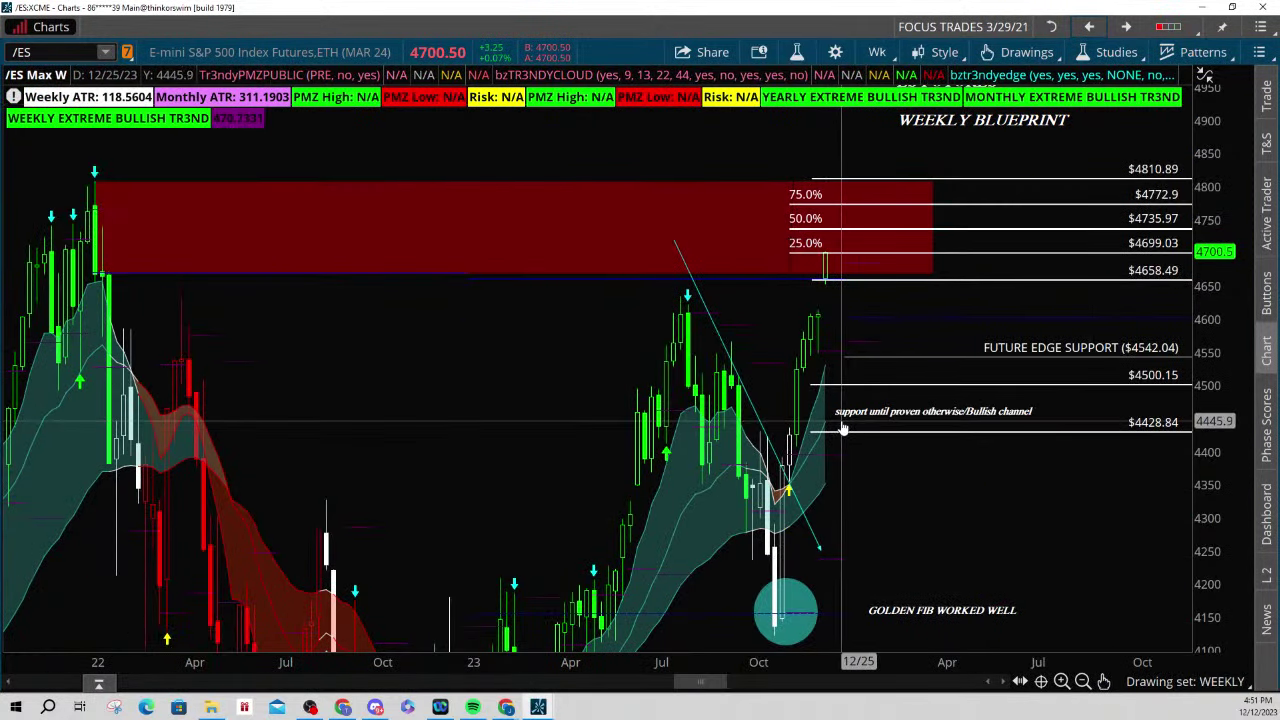
pyautogui.moveTo(1185, 680); pyautogui.dragTo(812, 490)
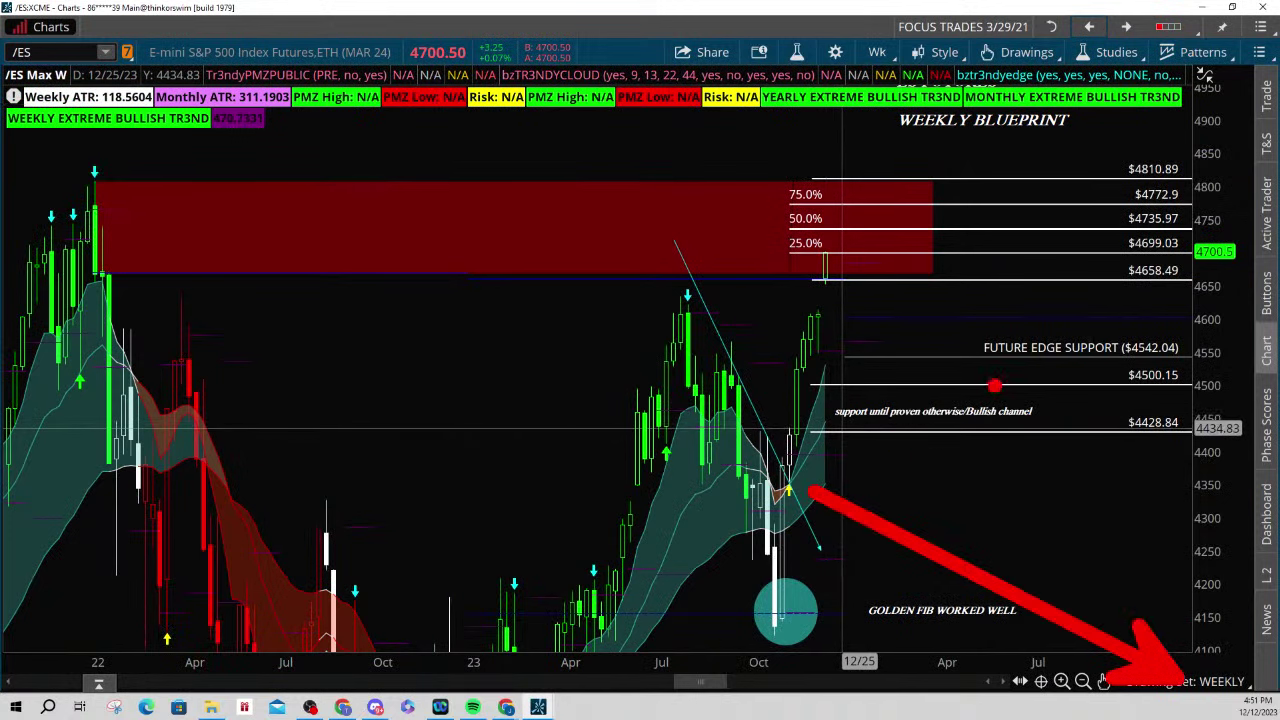
pyautogui.press('Escape')
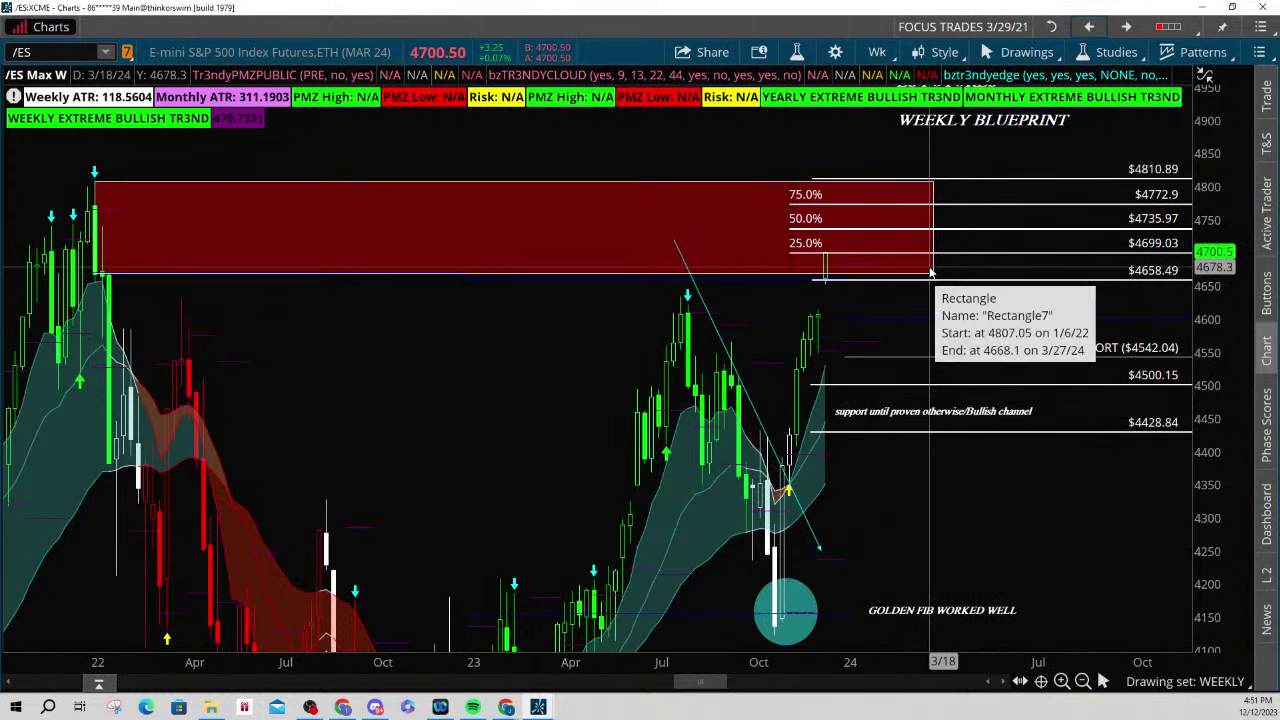
# Switch to the daily /ES chart and examine the candles and trigger levels from late July to December
pyautogui.click(1130, 30)
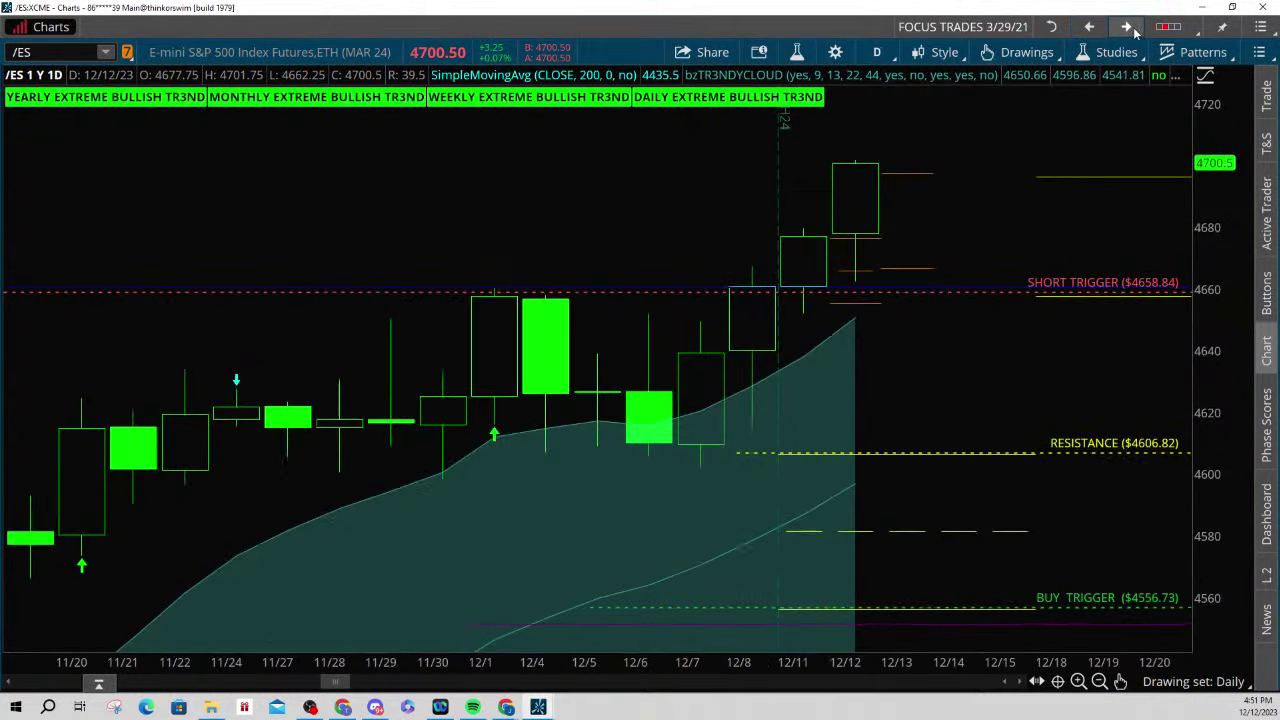
pyautogui.moveTo(657, 668); pyautogui.dragTo(877, 640)
pyautogui.moveTo(968, 466); pyautogui.dragTo(863, 466)
pyautogui.moveTo(1206, 376); pyautogui.dragTo(1113, 462)
pyautogui.moveTo(826, 539); pyautogui.dragTo(900, 529)
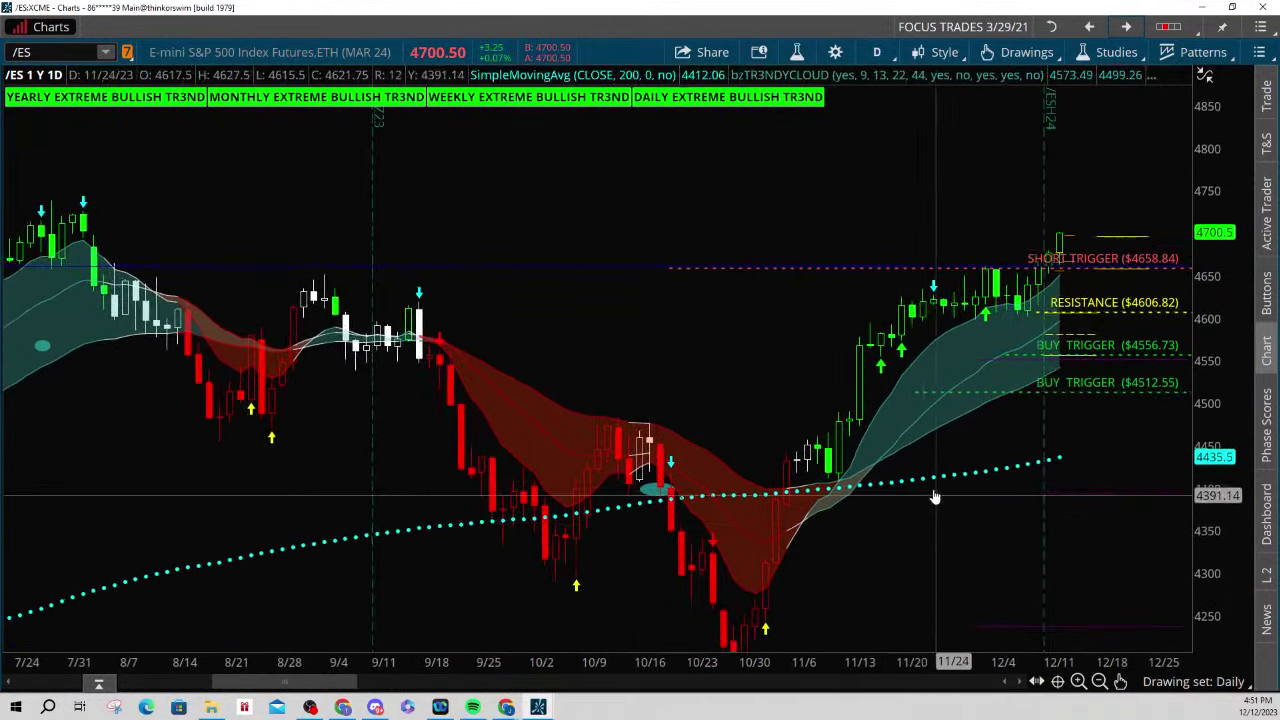
# Return to the 2-hour /ES chart, point red arrows at the two projected orange levels and erase the arrows
pyautogui.click(1127, 27)
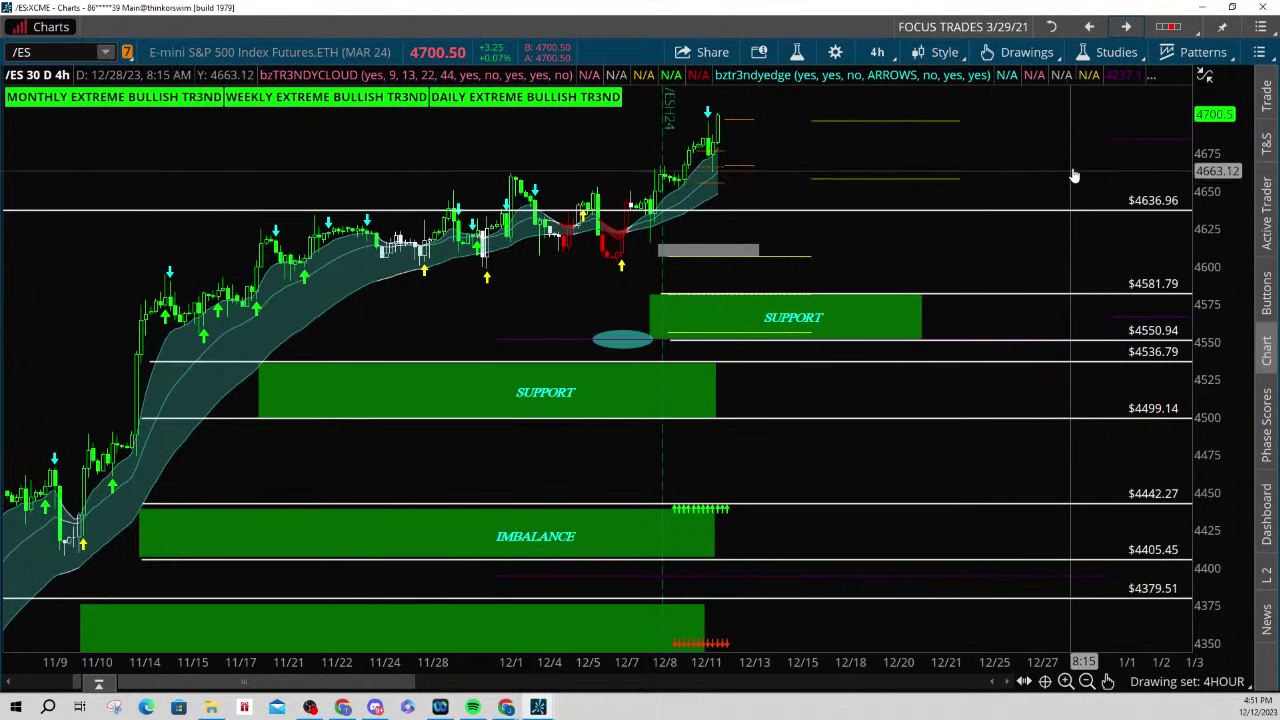
pyautogui.click(1127, 28)
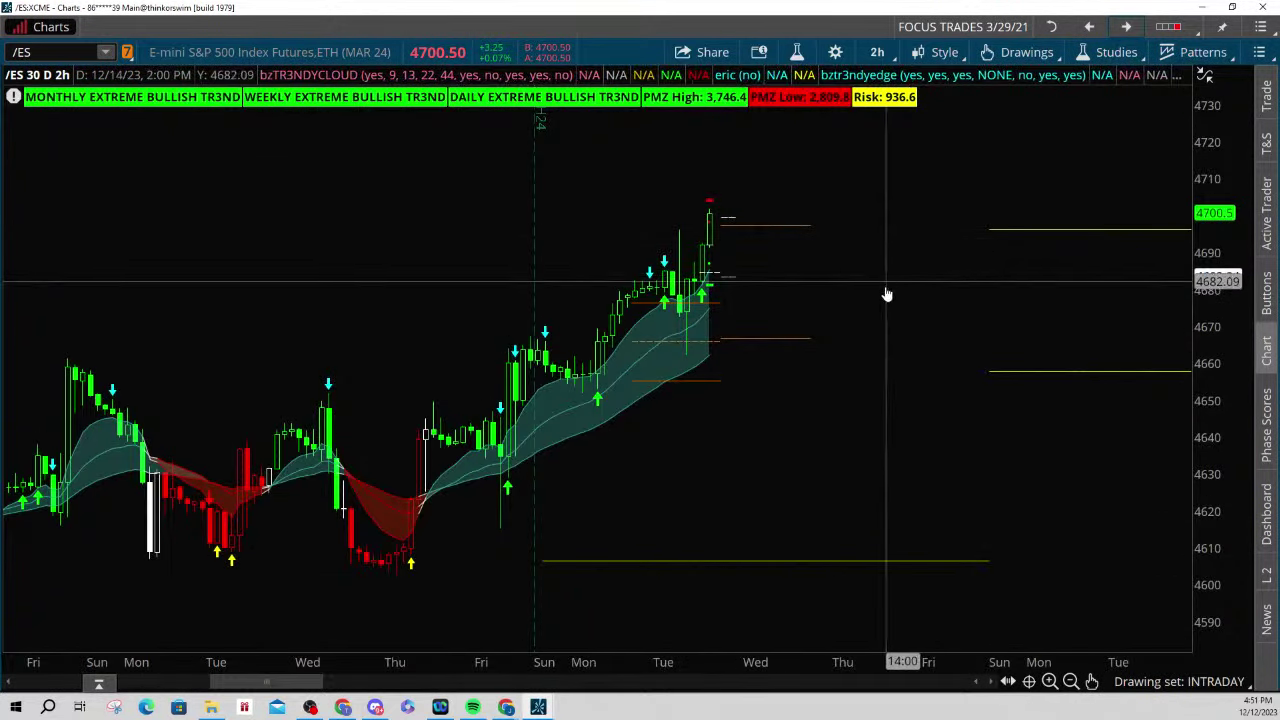
pyautogui.hotkey('ctrl', '2')
pyautogui.moveTo(824, 219); pyautogui.dragTo(858, 204)
pyautogui.moveTo(829, 340); pyautogui.dragTo(888, 340)
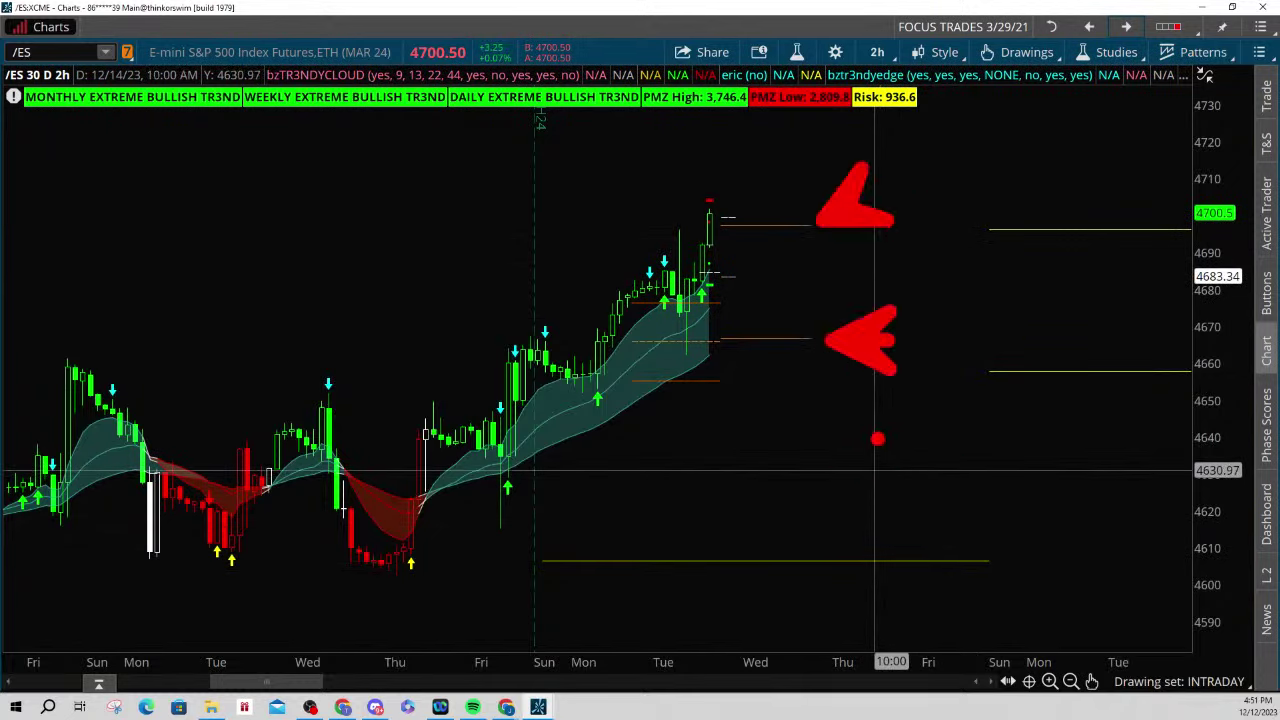
pyautogui.press('Escape')
# Sketch red drops and green bounces at the lower orange level and lowest yellow line, and erase the sketch
pyautogui.moveTo(894, 410); pyautogui.dragTo(923, 442)
pyautogui.moveTo(1214, 258); pyautogui.dragTo(1214, 286)
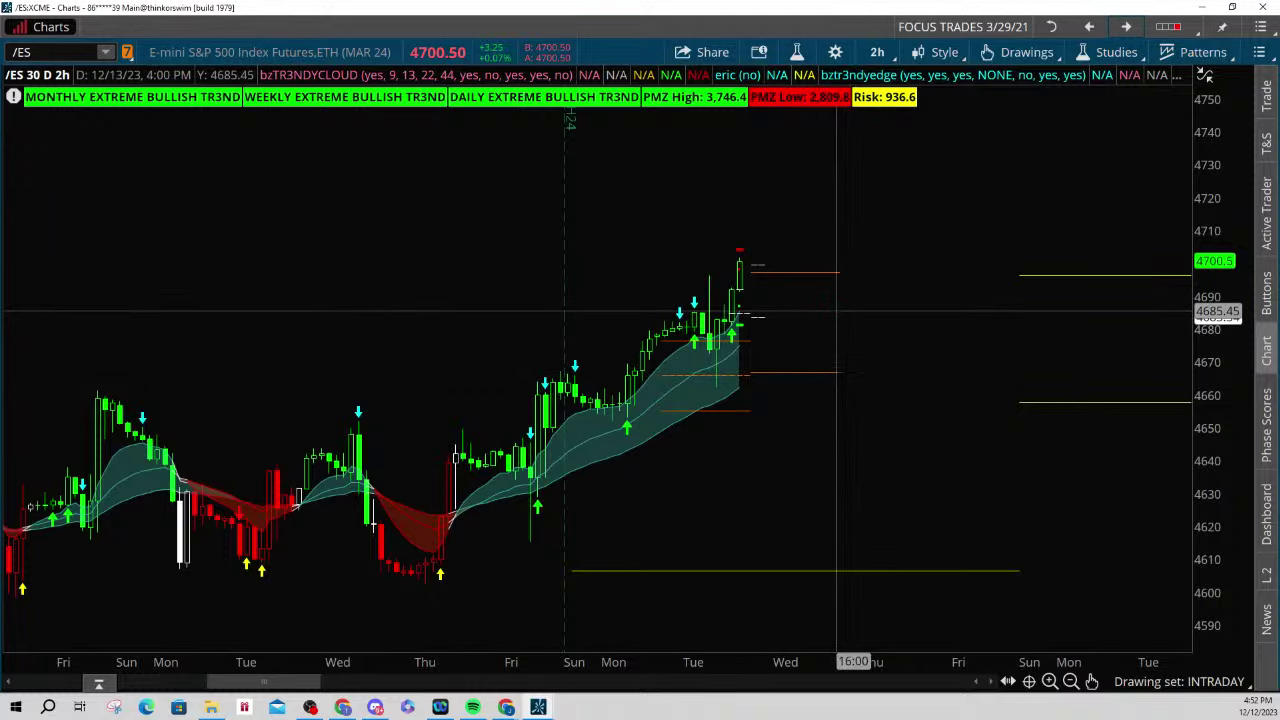
pyautogui.moveTo(766, 297)
pyautogui.mouseDown()
pyautogui.moveTo(760, 283)
pyautogui.moveTo(778, 293)
pyautogui.moveTo(780, 344)
pyautogui.moveTo(816, 318)
pyautogui.mouseUp()
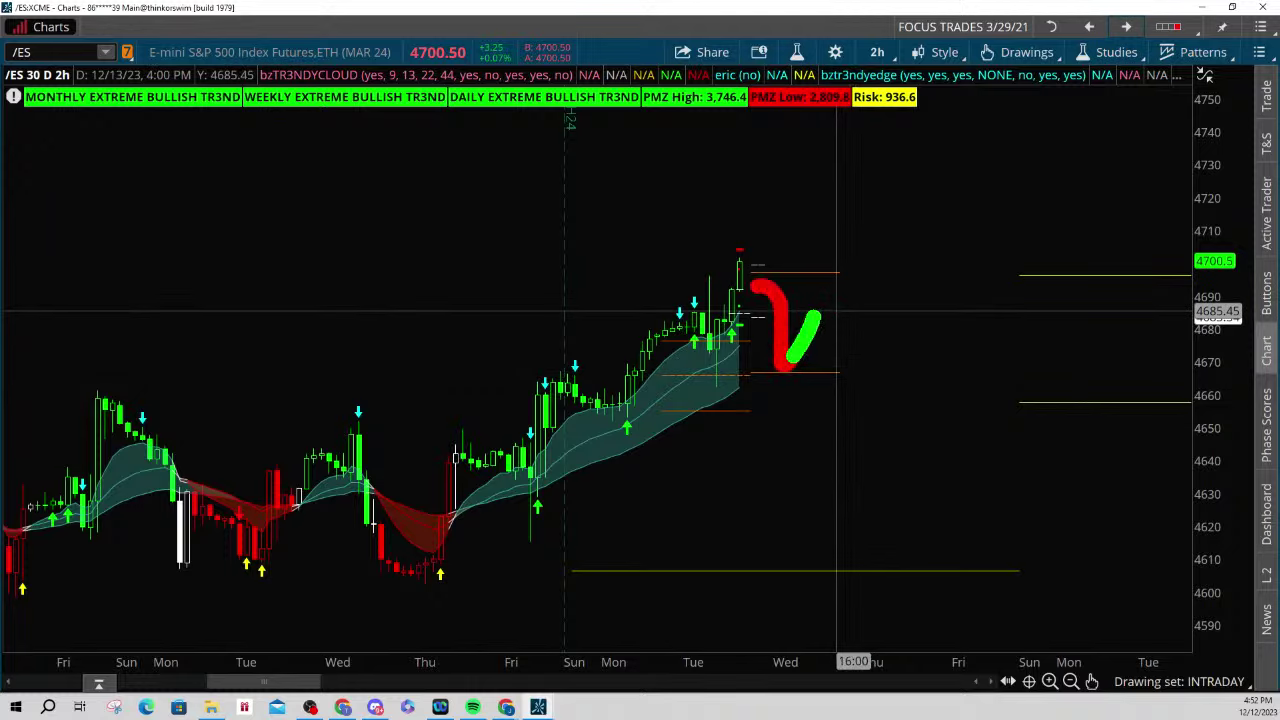
pyautogui.moveTo(768, 385)
pyautogui.mouseDown()
pyautogui.moveTo(818, 398)
pyautogui.moveTo(845, 505)
pyautogui.mouseUp()
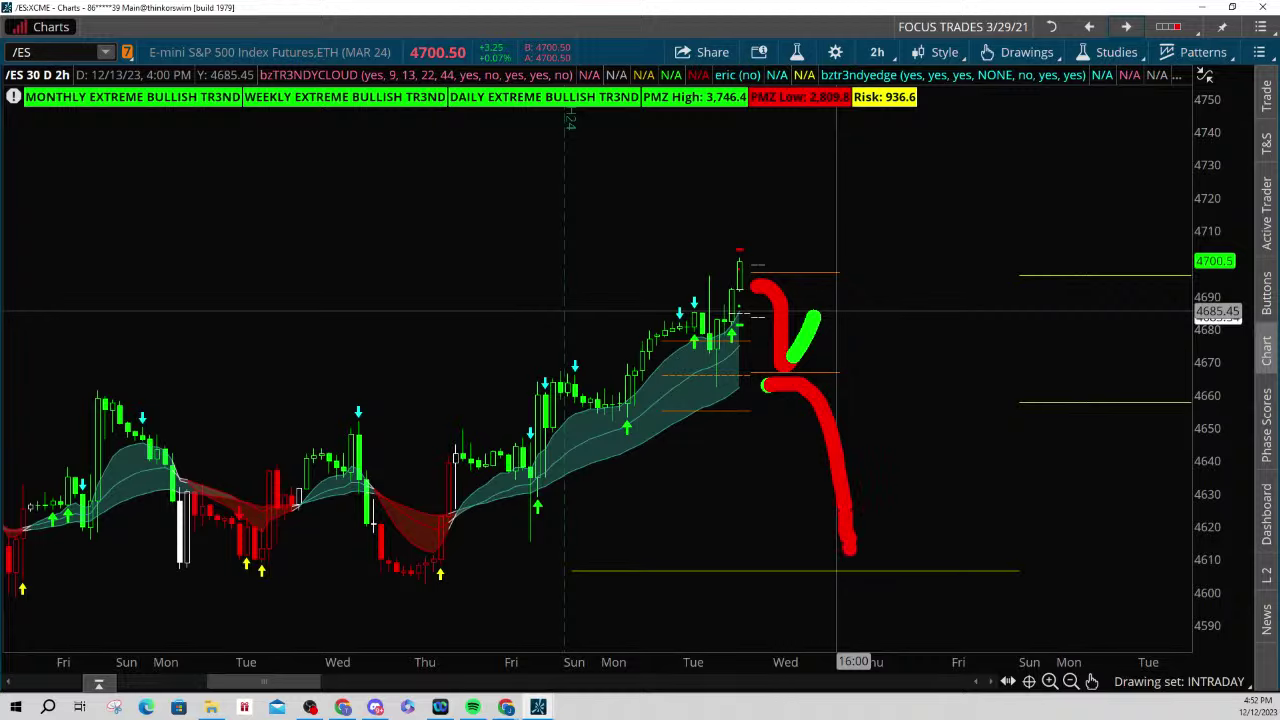
pyautogui.moveTo(850, 556); pyautogui.dragTo(870, 478)
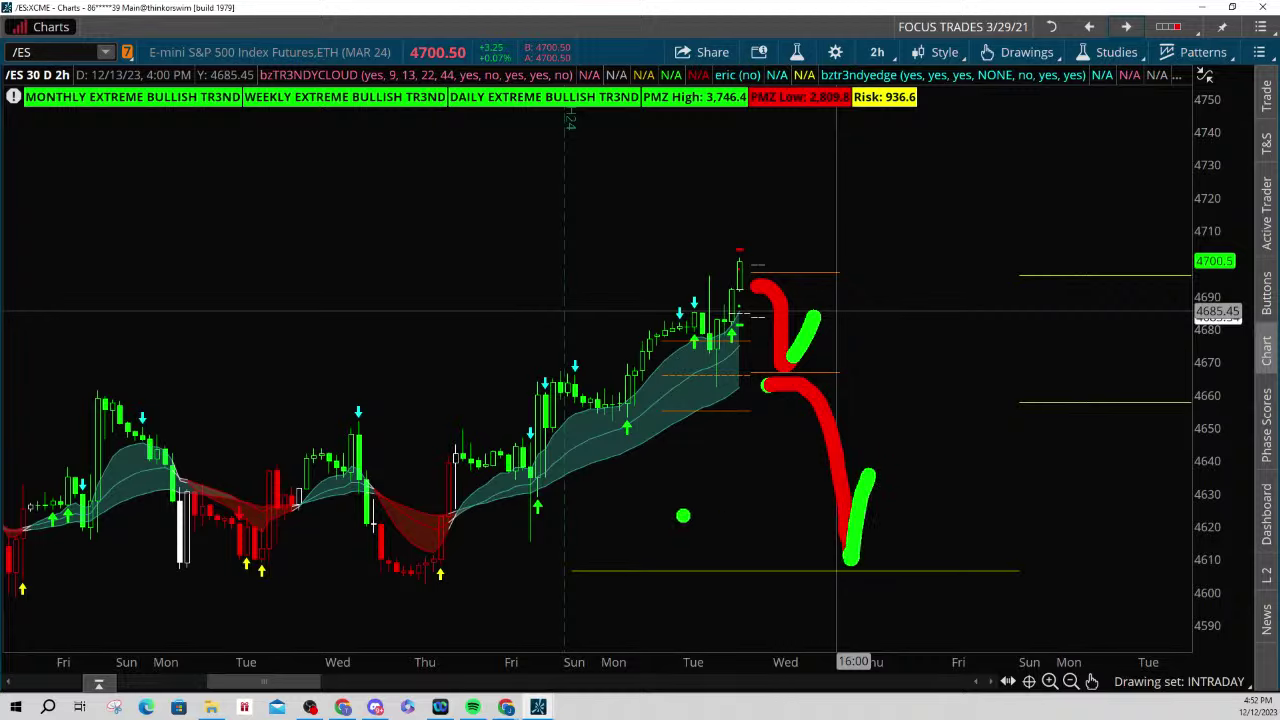
pyautogui.press('Escape')
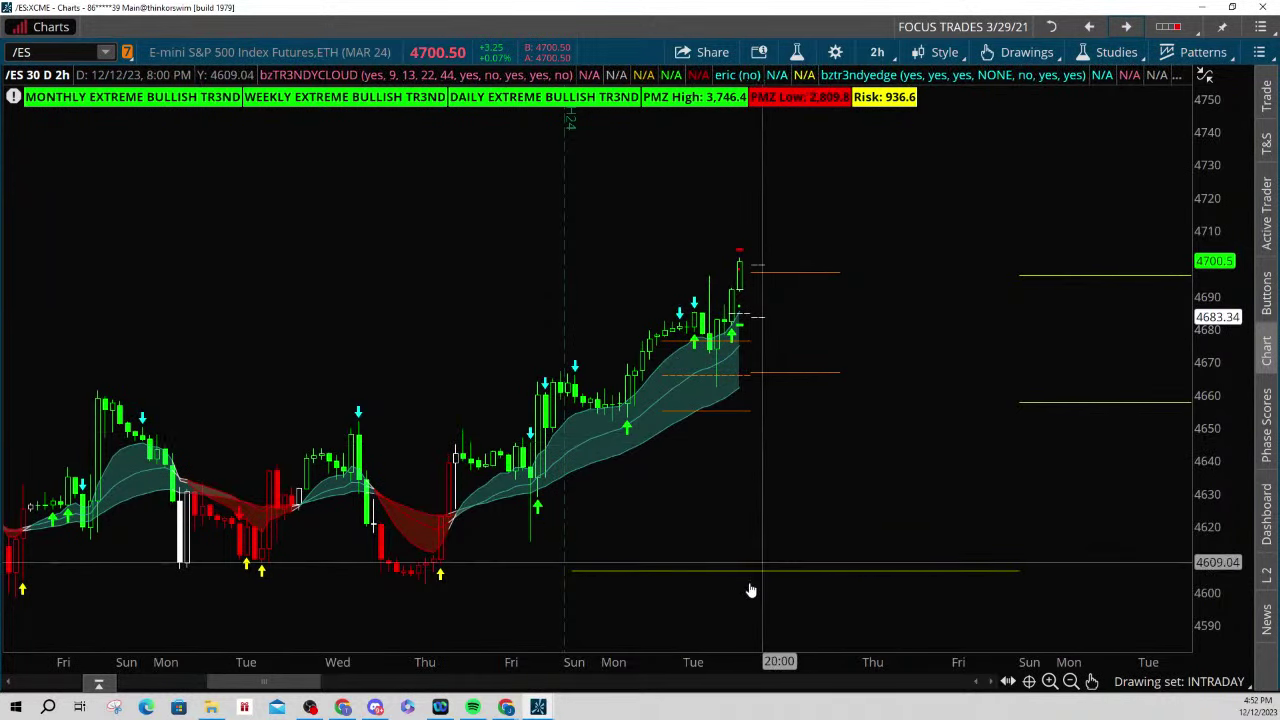
# Place a horizontal price level at 4722.75 above the latest candles on the 2-hour /ES chart
pyautogui.moveTo(814, 440); pyautogui.dragTo(765, 462)
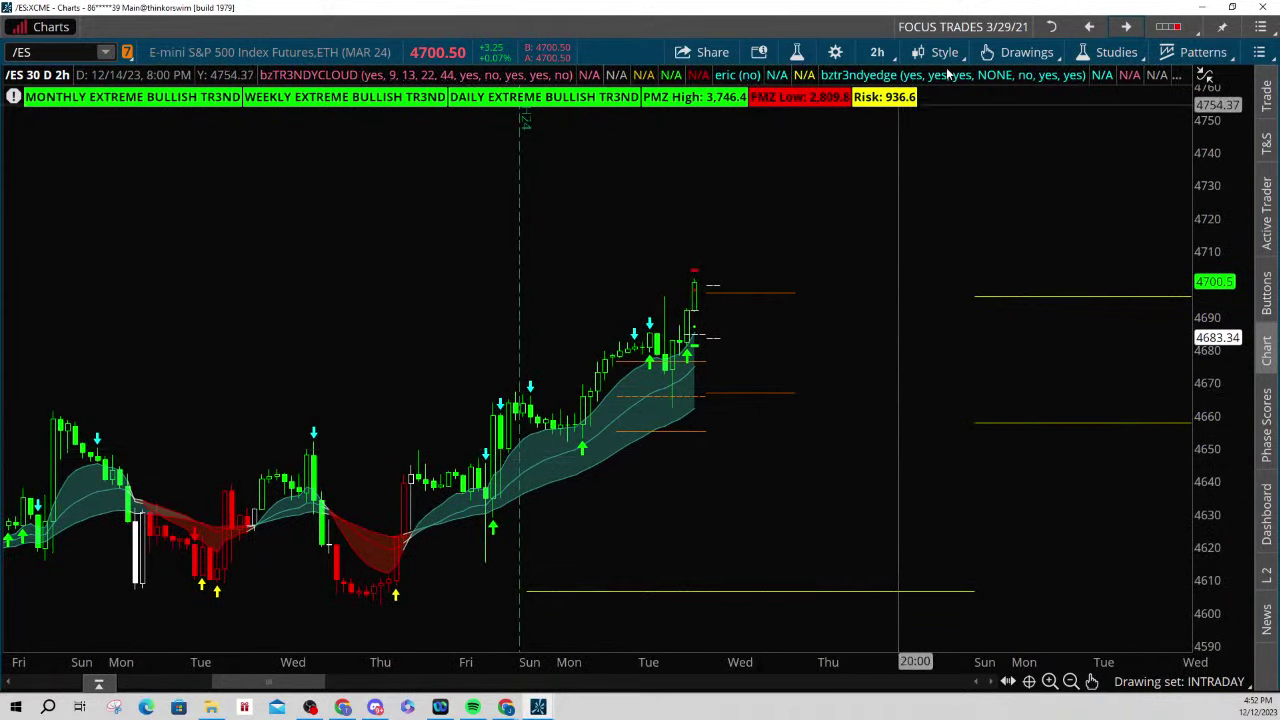
pyautogui.middleClick(807, 278)
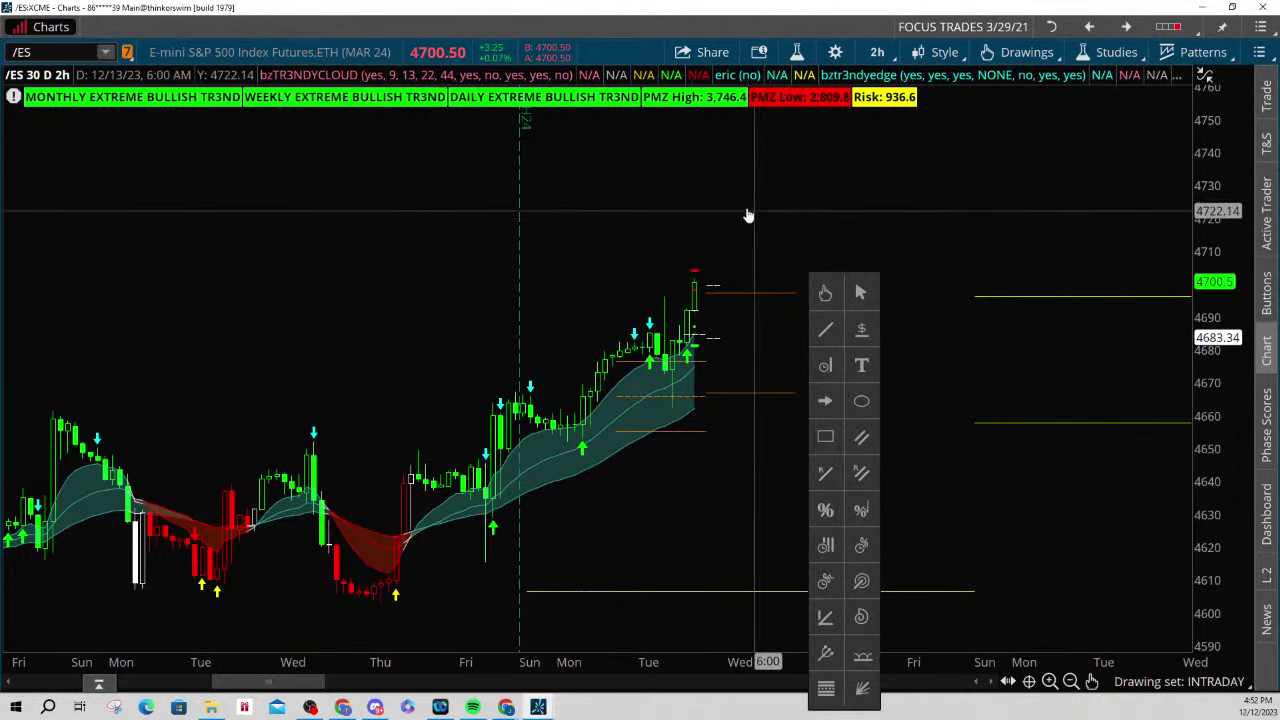
pyautogui.click(654, 213)
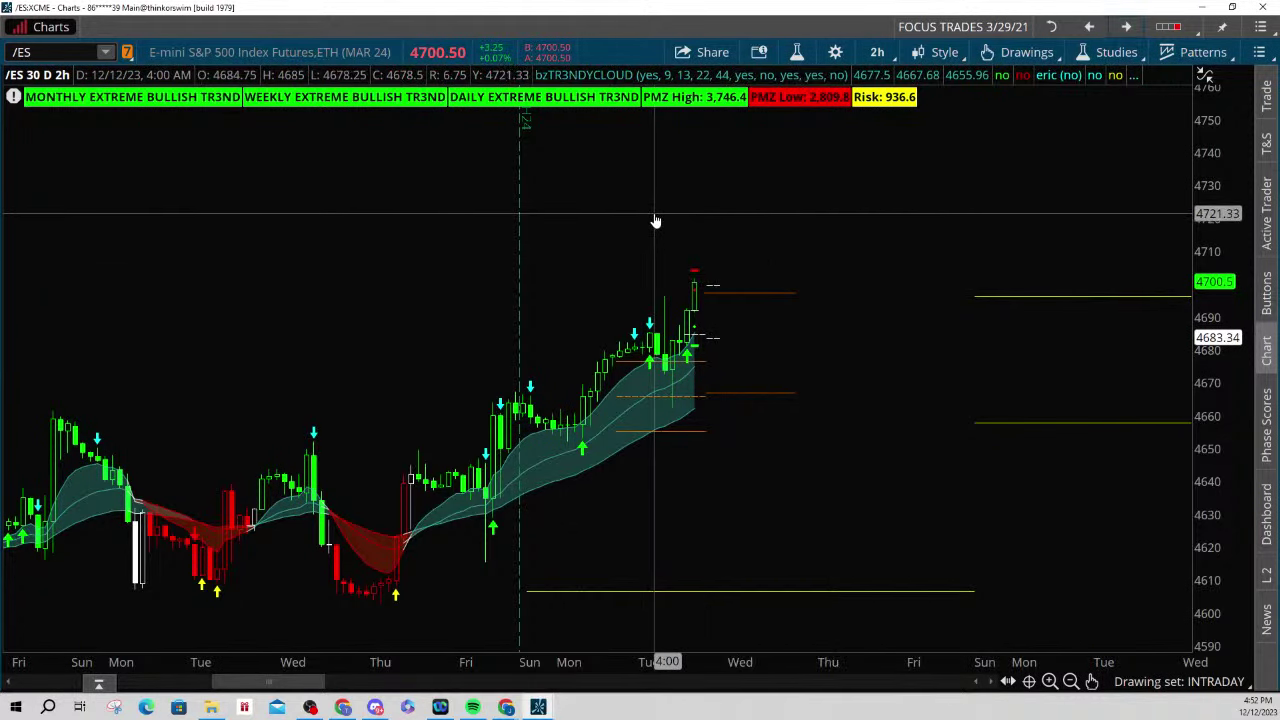
pyautogui.middleClick(655, 221)
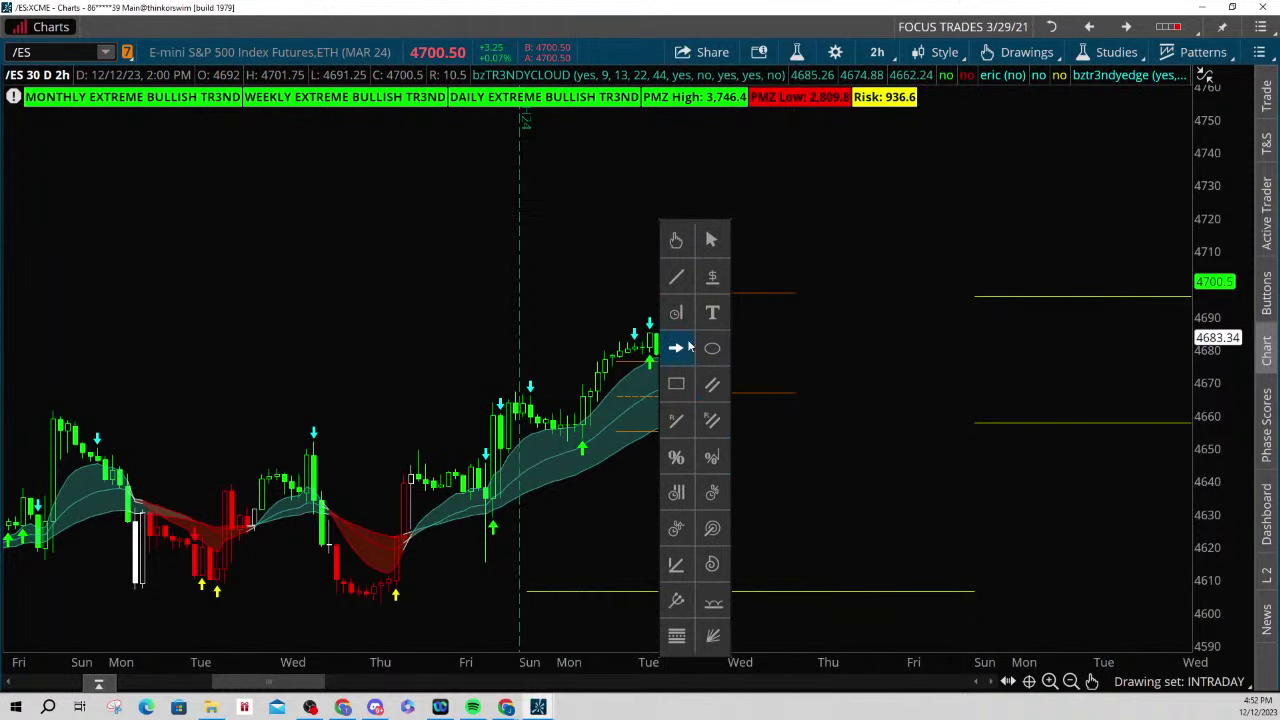
pyautogui.click(712, 277)
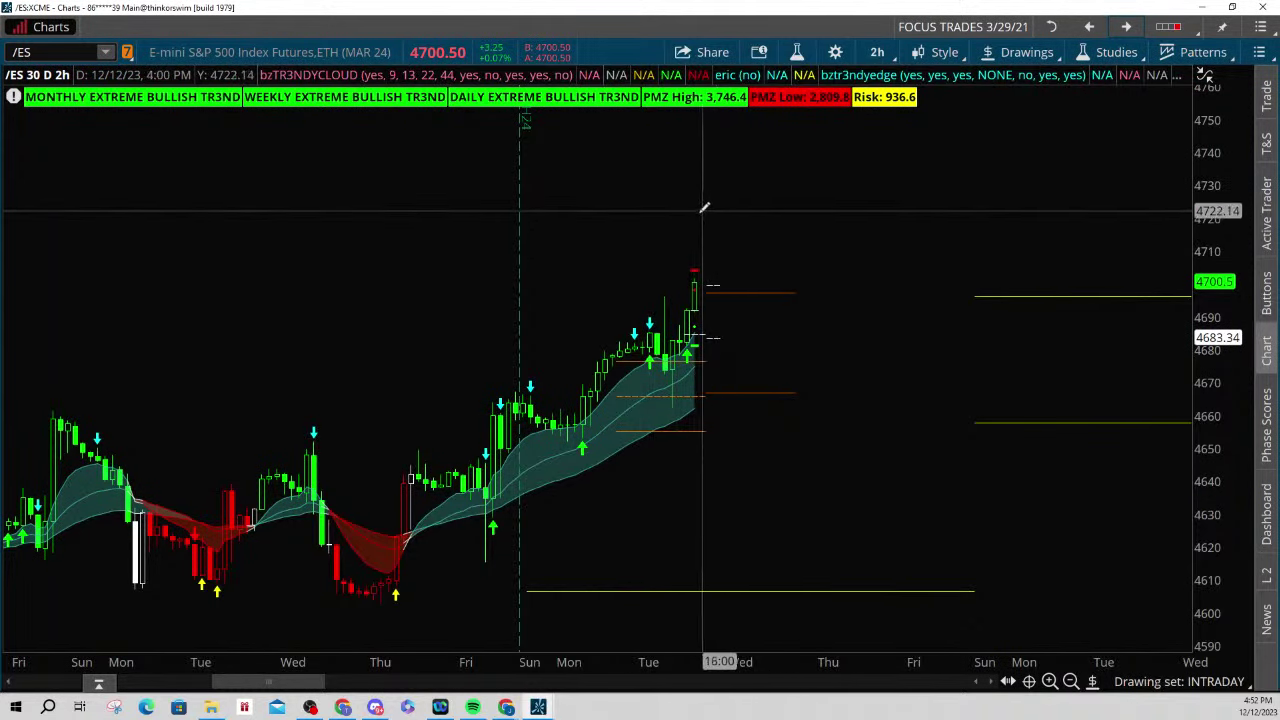
pyautogui.click(677, 208)
pyautogui.middleClick(692, 247)
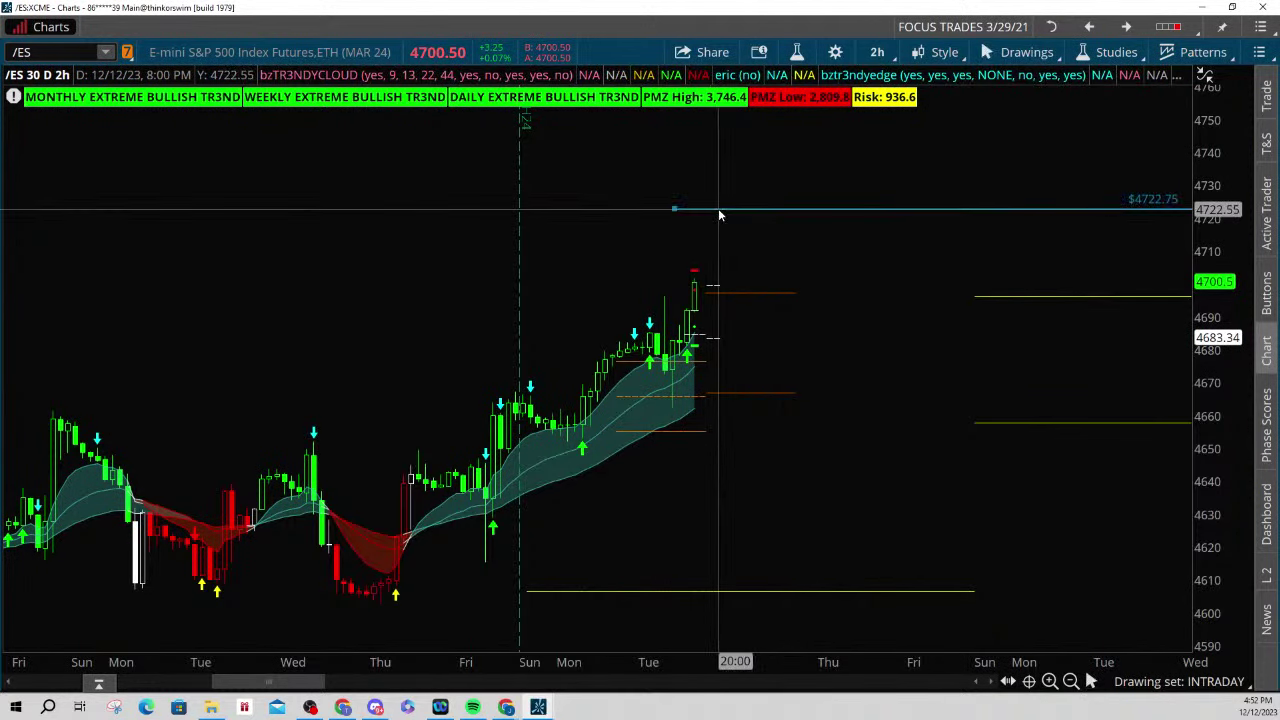
# Open the properties of the new 4722.75 price level and set its line style to short dashes
pyautogui.rightClick(720, 210)
pyautogui.click(810, 233)
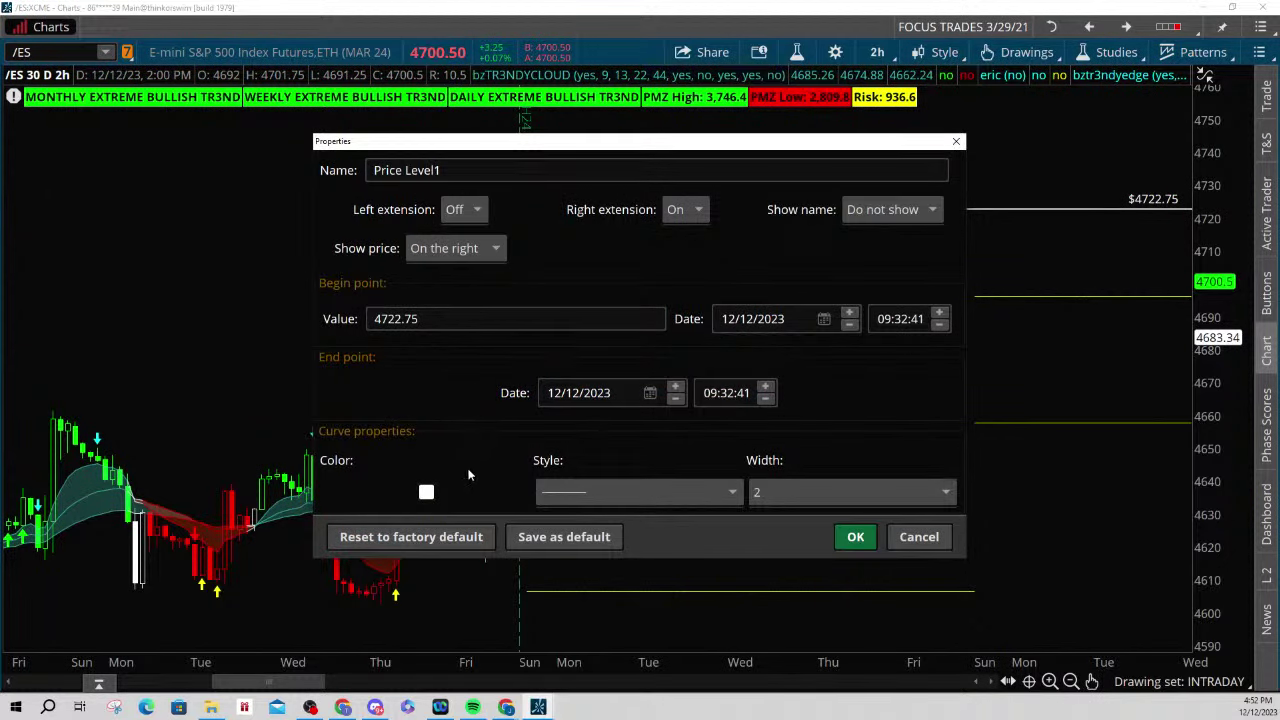
pyautogui.click(594, 500)
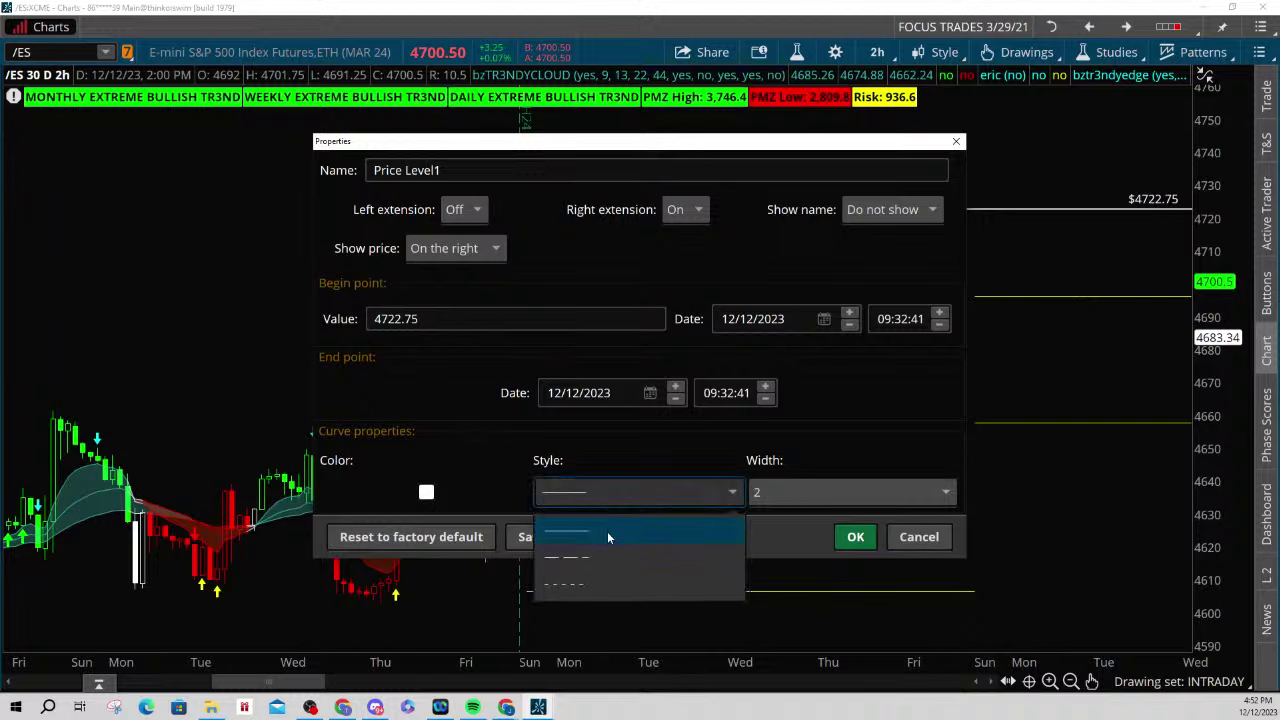
pyautogui.click(589, 588)
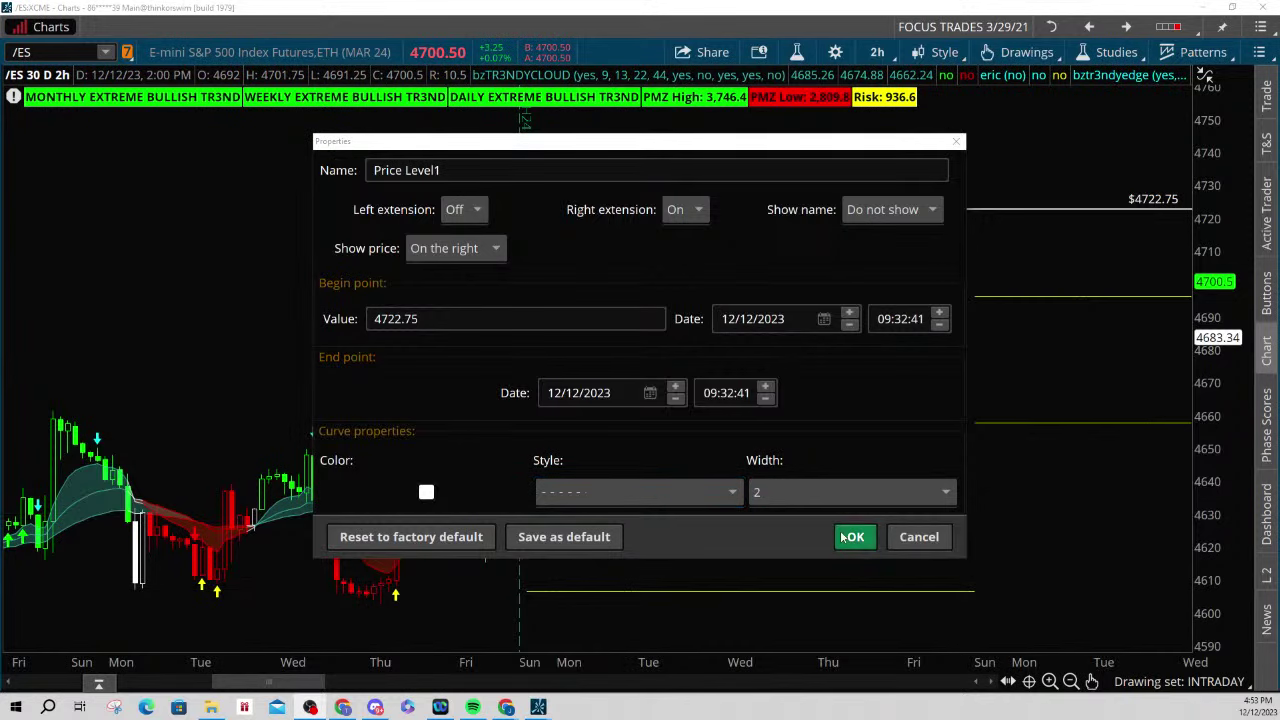
# Name the price level LIQ CHOP
pyautogui.click(350, 172)
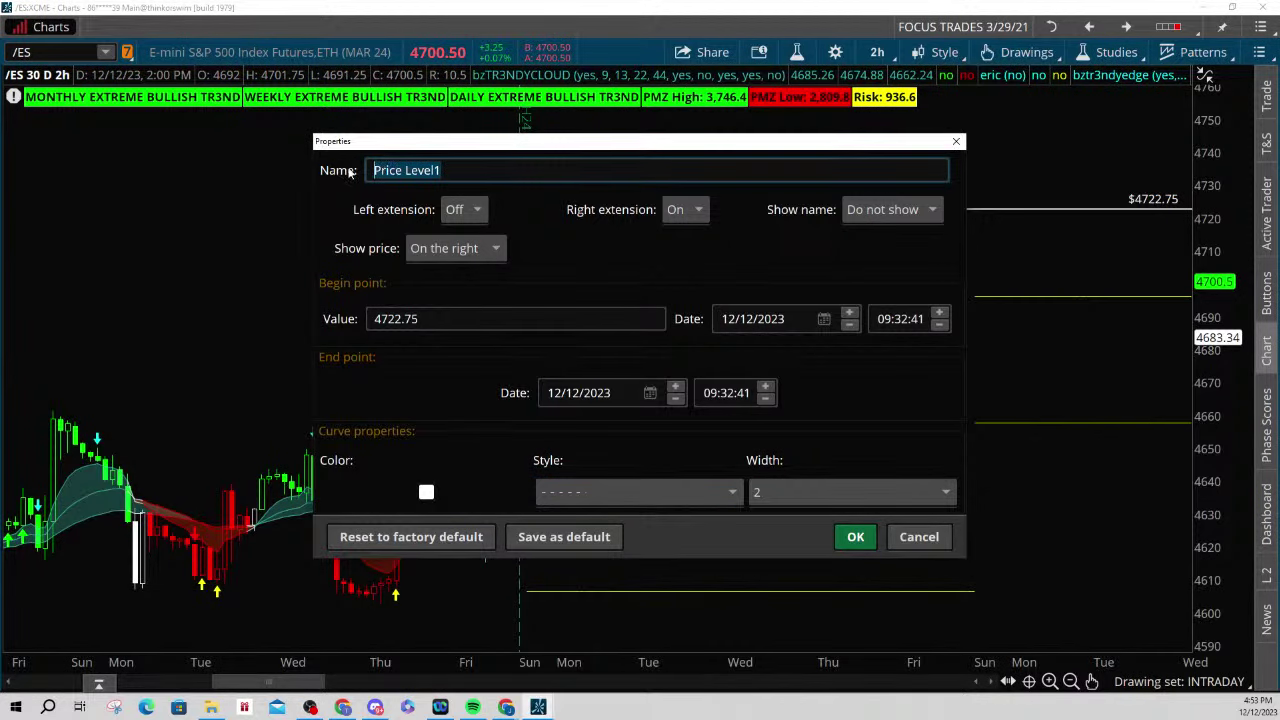
pyautogui.press('BackSpace')
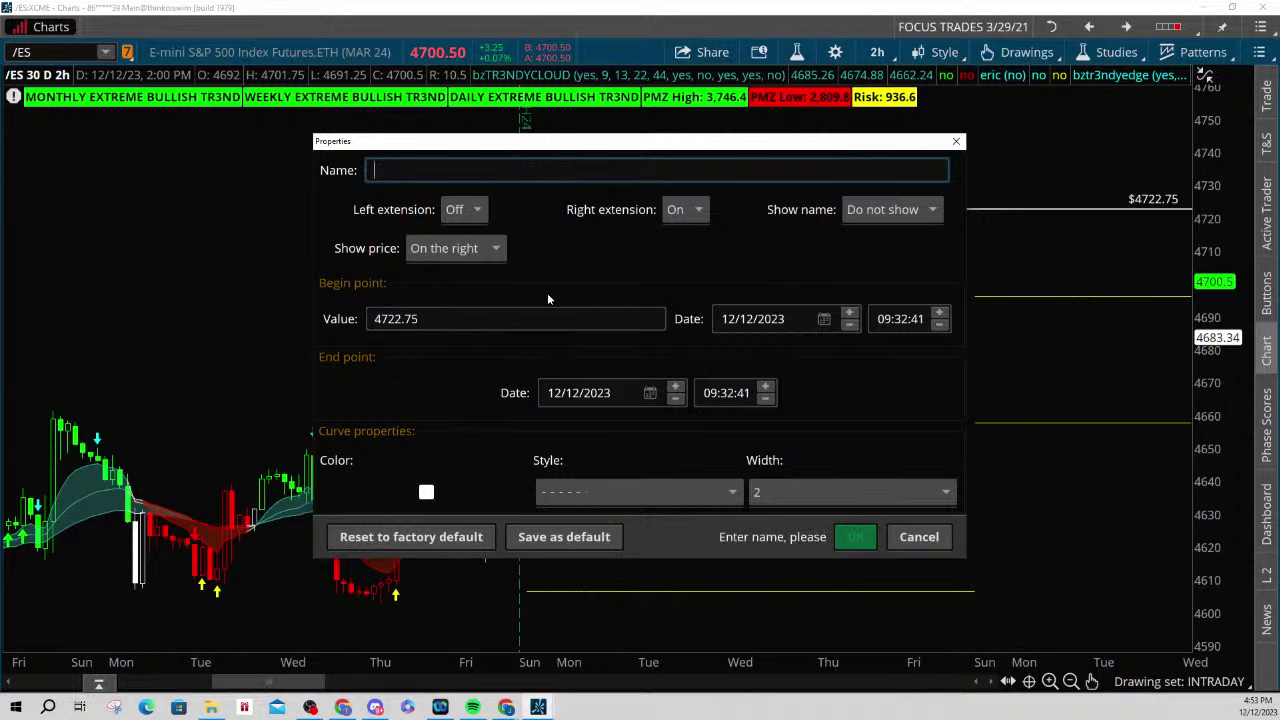
pyautogui.write('L')
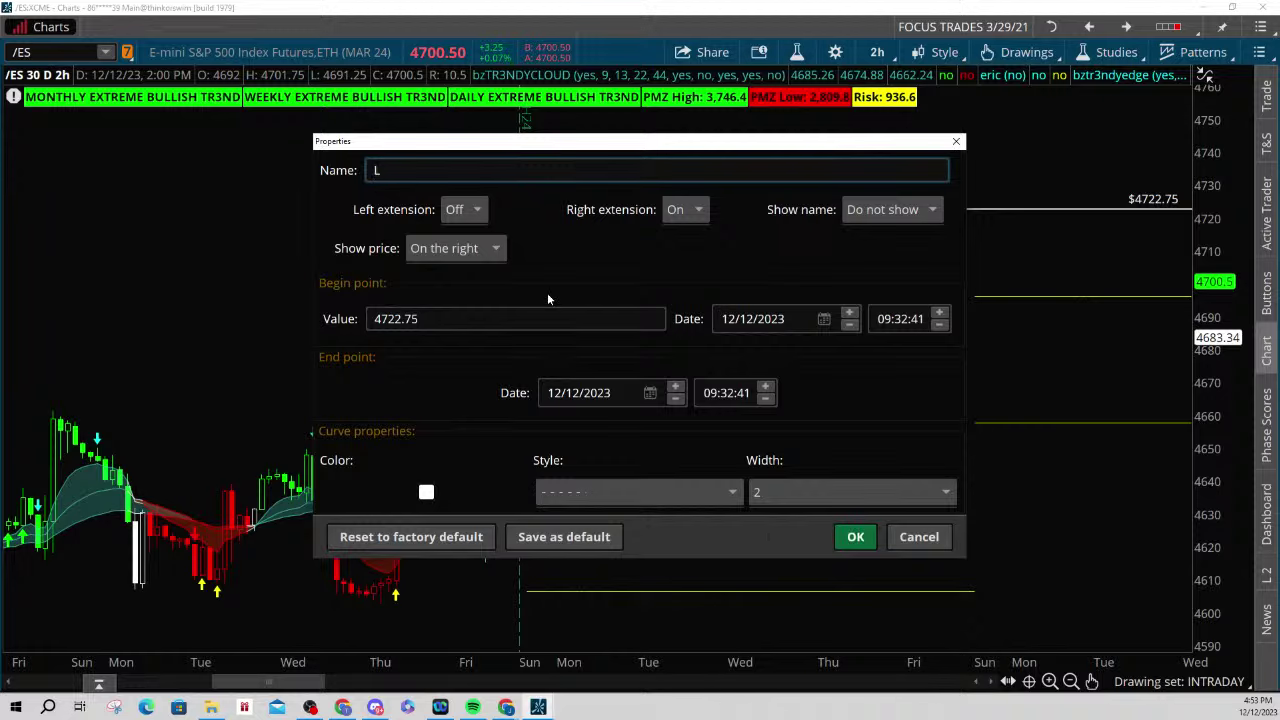
pyautogui.write('iq C')
pyautogui.write('OP')
pyautogui.press('BackSpace')
pyautogui.press('BackSpace')
pyautogui.write('iq')
pyautogui.press('BackSpace')
pyautogui.press('BackSpace')
pyautogui.write('IQ')
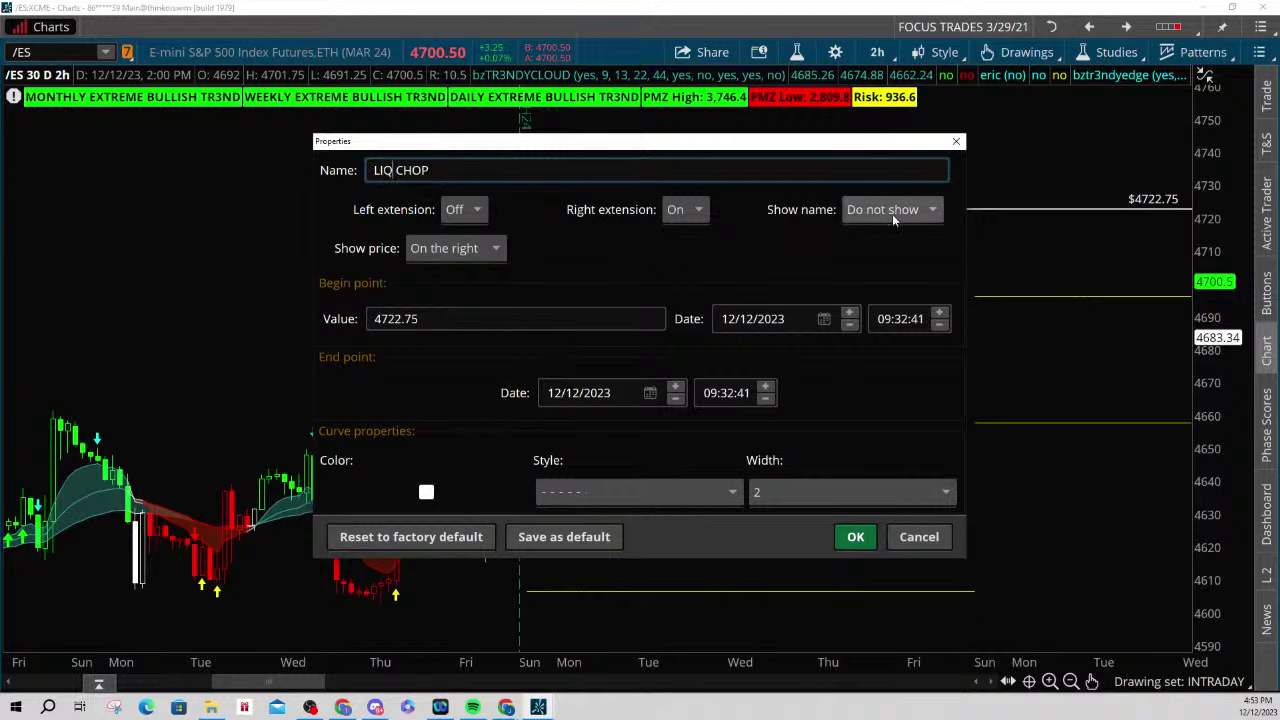
# Show the level's name on the right, turn its left extension on and apply the properties
pyautogui.click(891, 214)
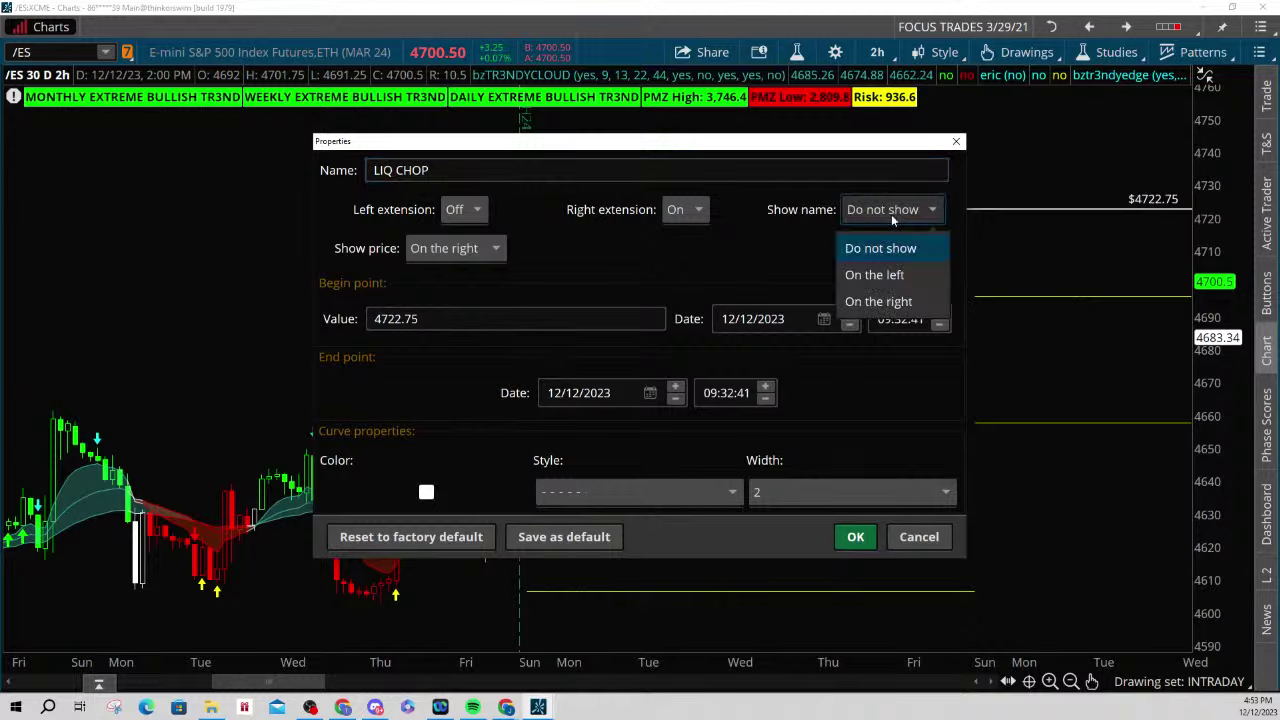
pyautogui.click(888, 300)
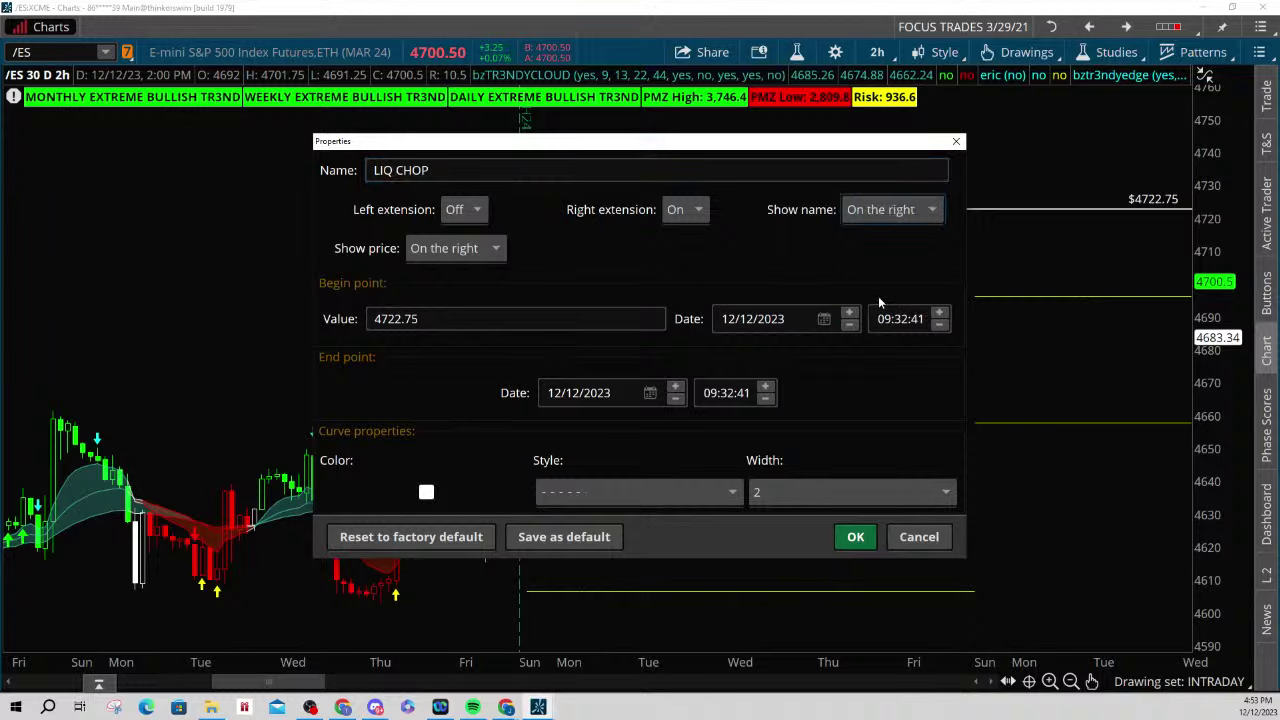
pyautogui.click(458, 212)
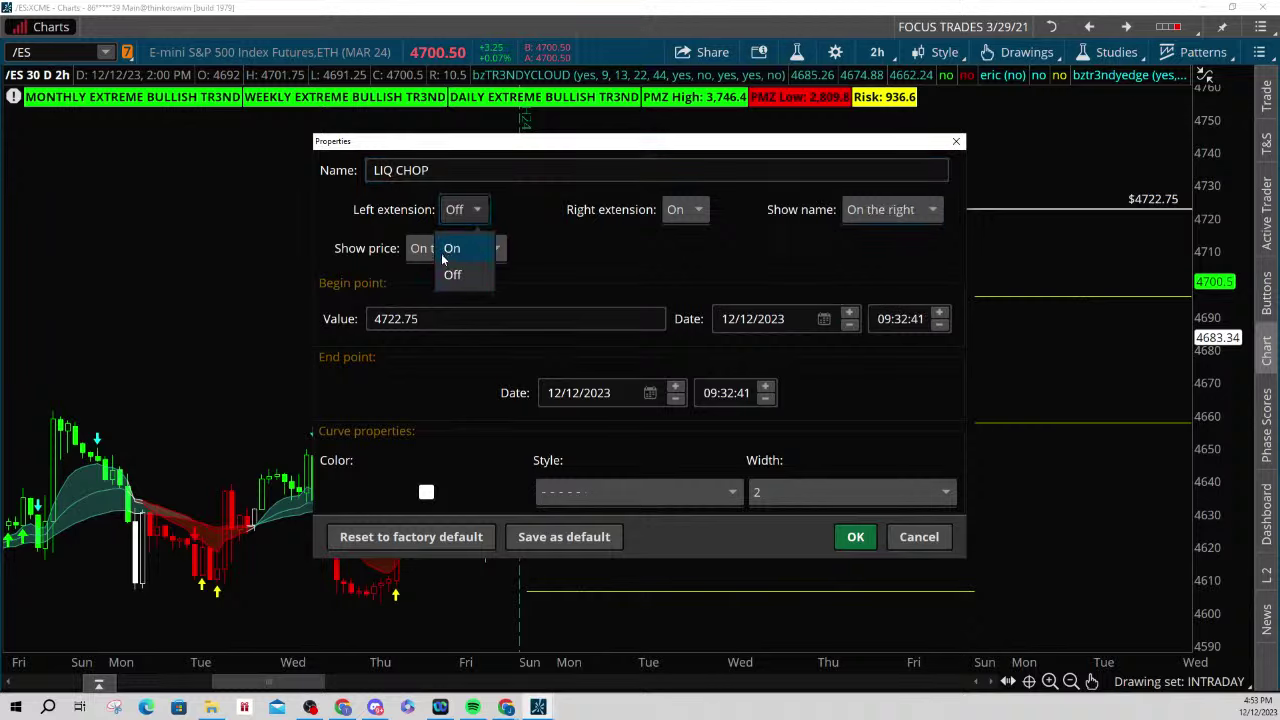
pyautogui.click(450, 249)
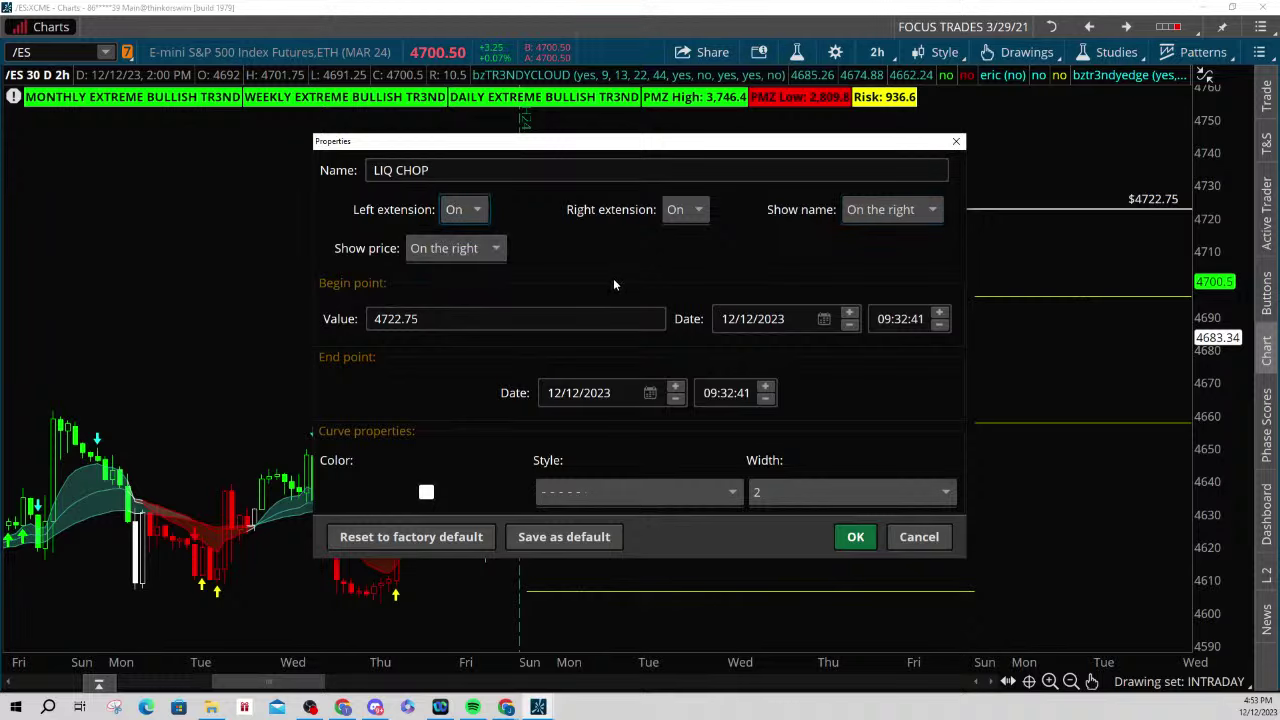
pyautogui.moveTo(1148, 206); pyautogui.dragTo(2, 202)
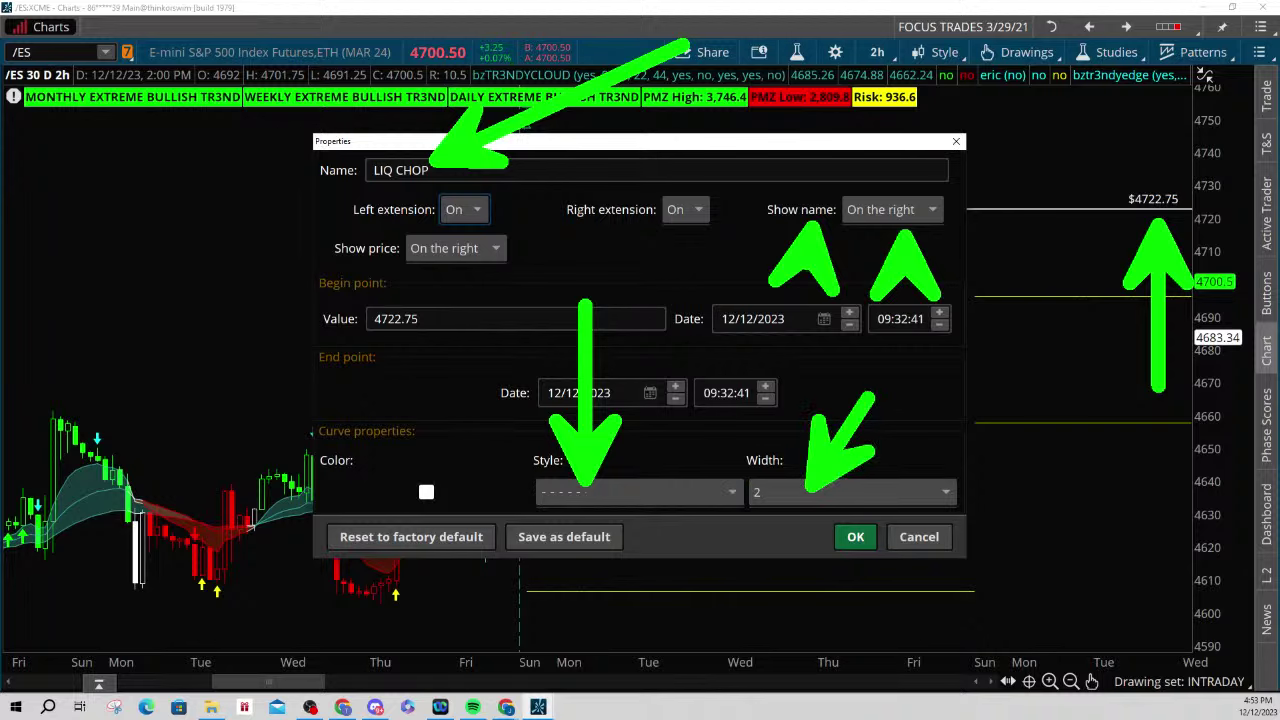
pyautogui.click(853, 536)
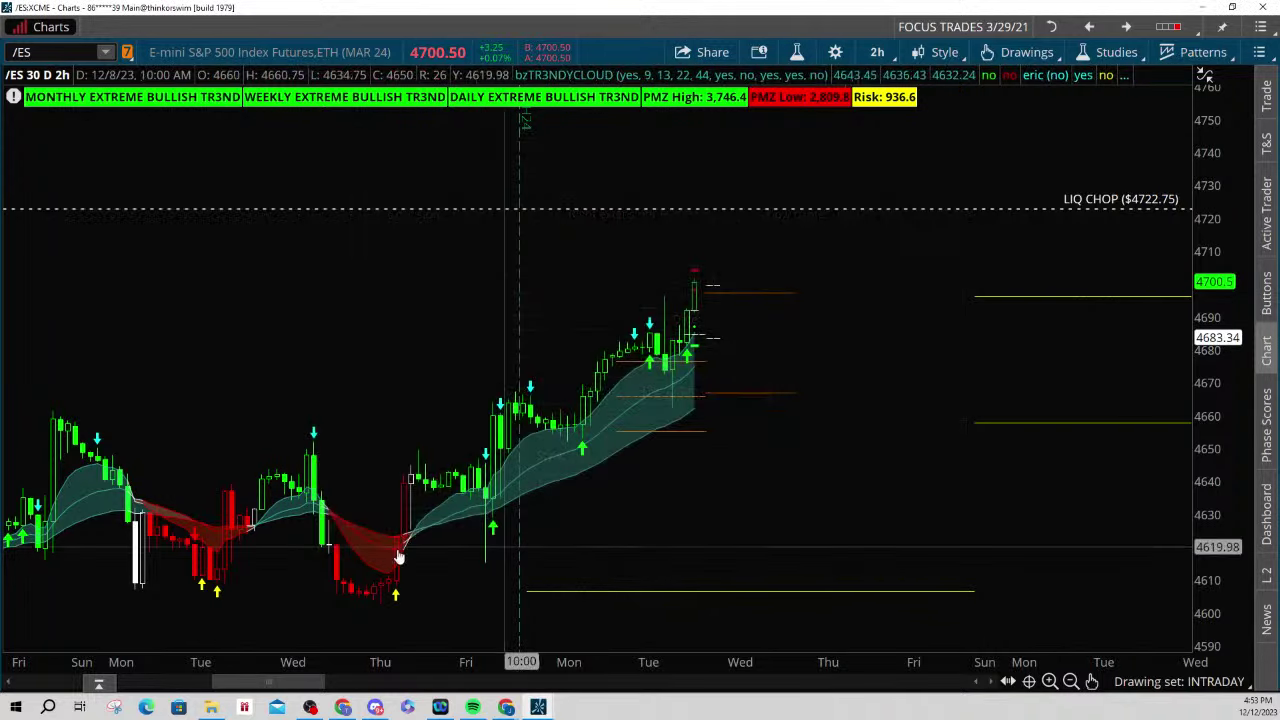
# Duplicate the LIQ CHOP level and place the copy below it at 4712.41
pyautogui.click(782, 212)
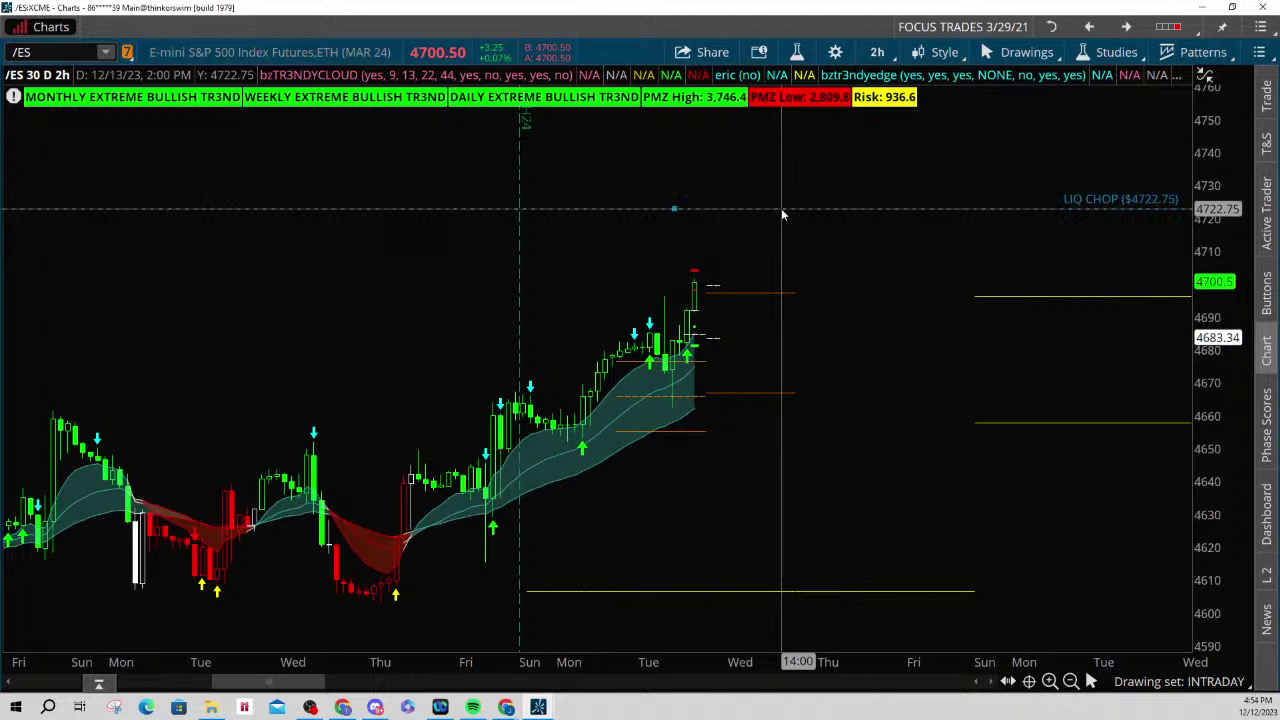
pyautogui.keyDown('ctrl'); pyautogui.moveTo(781, 209); pyautogui.dragTo(789, 242); pyautogui.keyUp('ctrl')
pyautogui.click(839, 351)
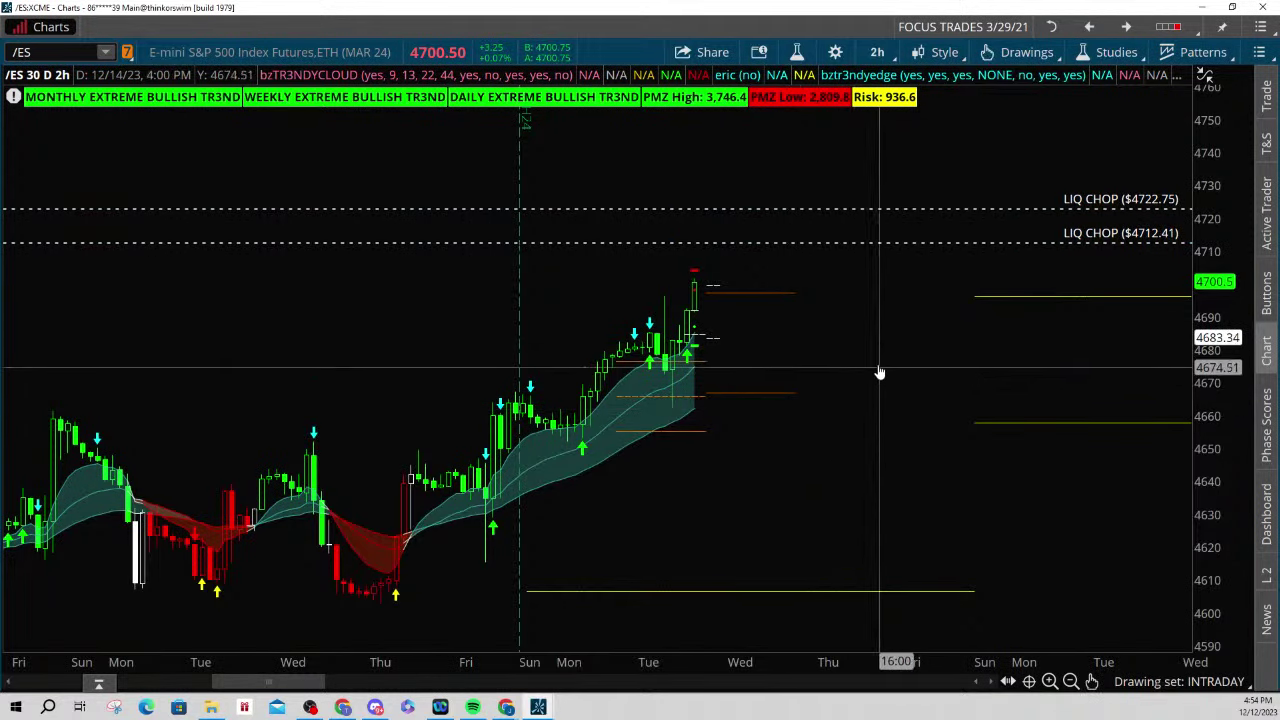
pyautogui.moveTo(890, 391); pyautogui.dragTo(892, 348)
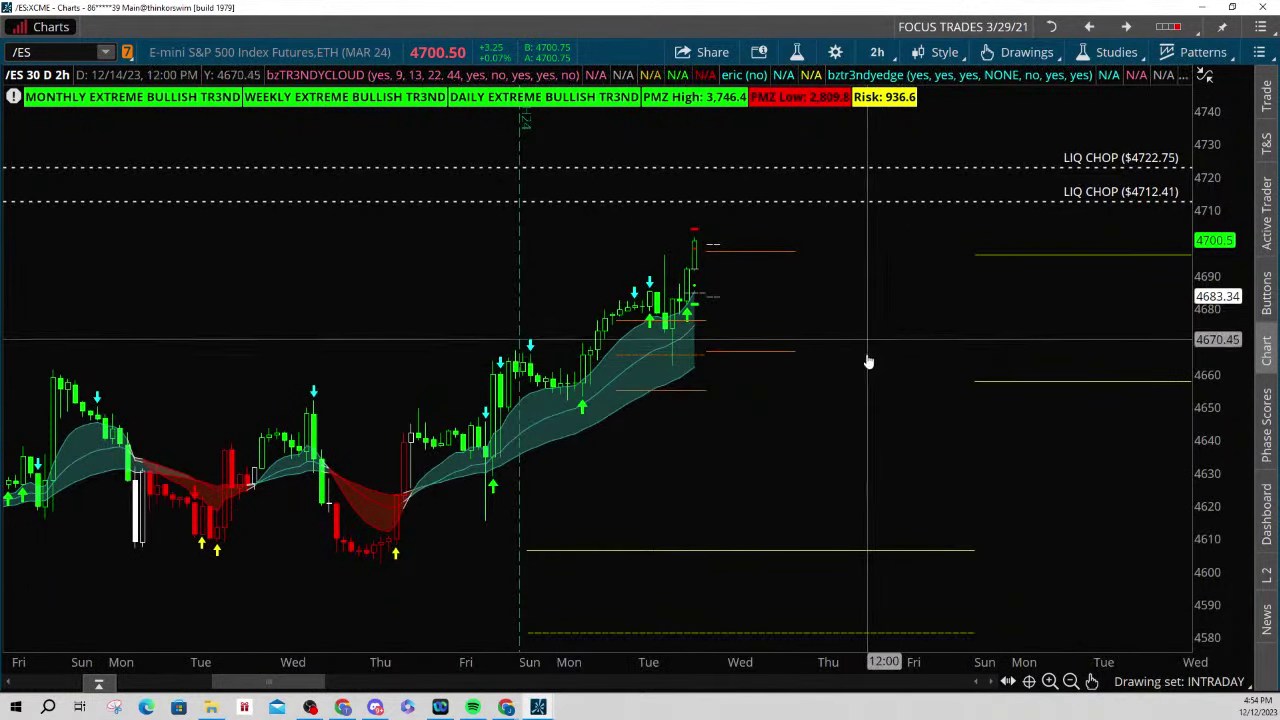
pyautogui.moveTo(787, 662); pyautogui.dragTo(478, 662)
pyautogui.moveTo(604, 444); pyautogui.dragTo(1072, 460)
pyautogui.moveTo(1216, 391); pyautogui.dragTo(1219, 265)
pyautogui.moveTo(868, 320); pyautogui.dragTo(1016, 428)
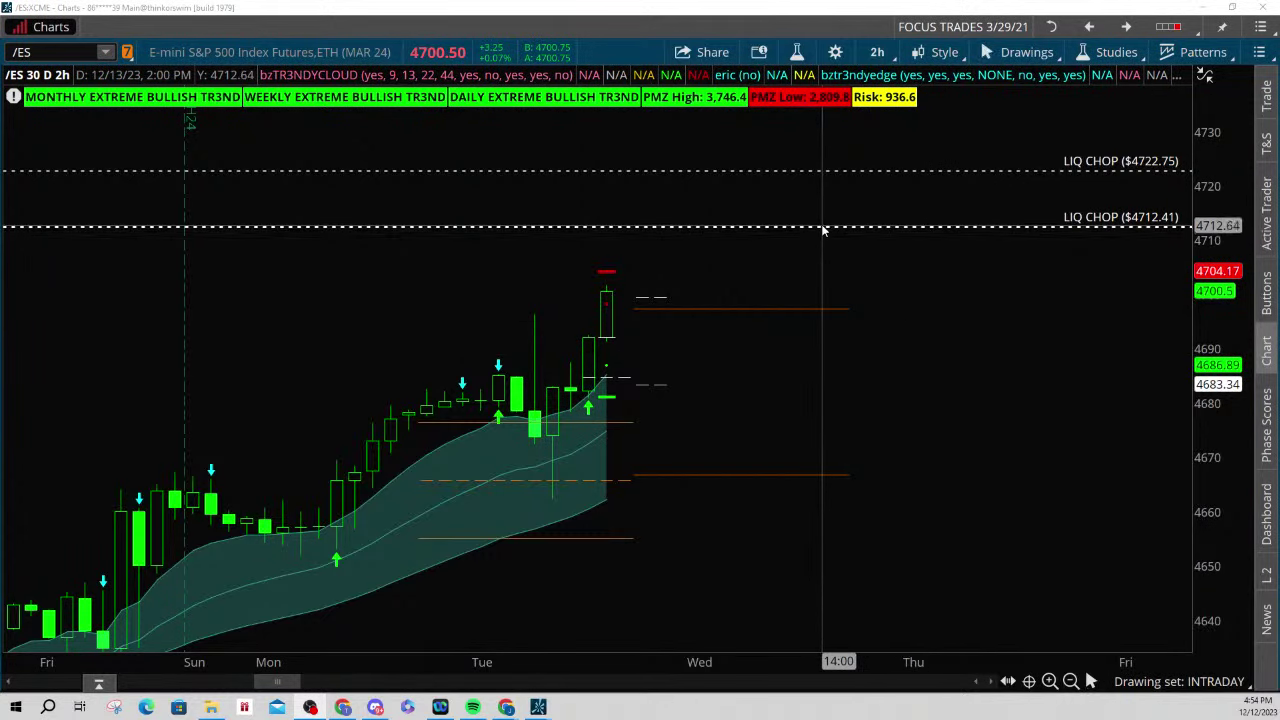
pyautogui.middleClick(574, 396)
pyautogui.click(591, 441)
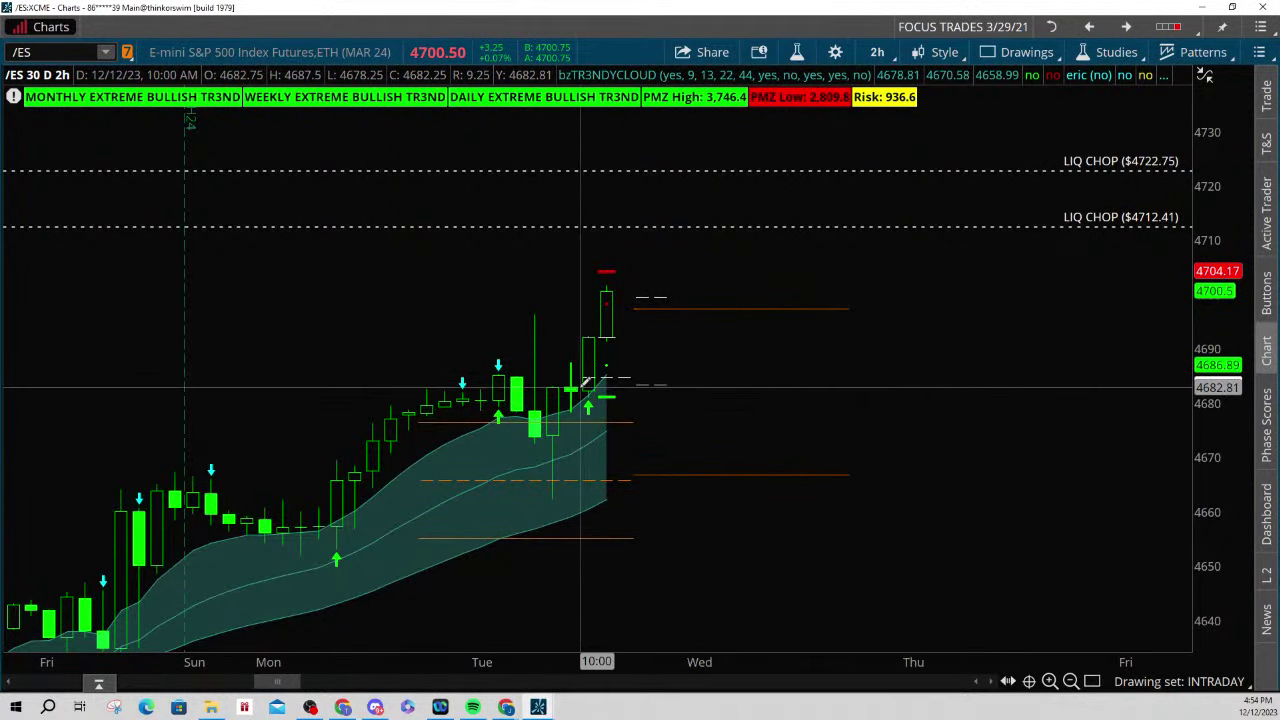
pyautogui.rightClick(666, 378)
pyautogui.click(682, 300)
# Mark the latest rising candles with green bars and an upward arrow, and erase the annotation
pyautogui.moveTo(685, 657); pyautogui.dragTo(654, 650)
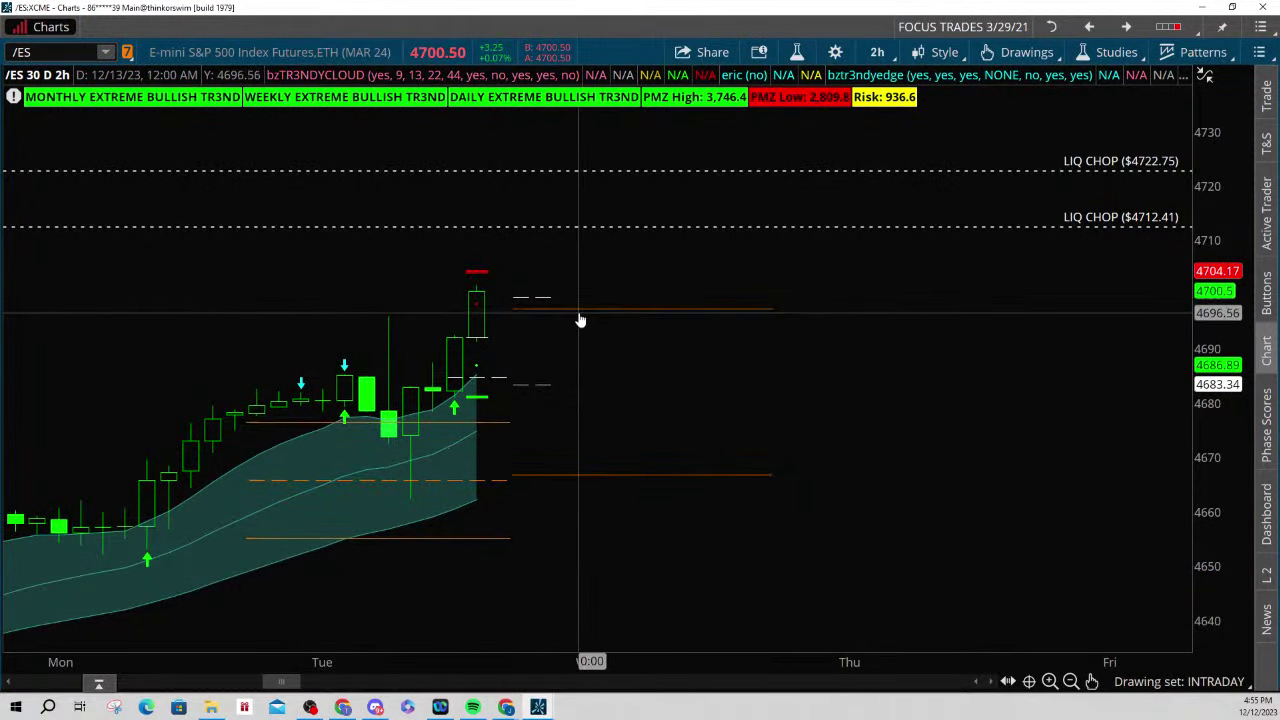
pyautogui.hotkey('ctrl', '2')
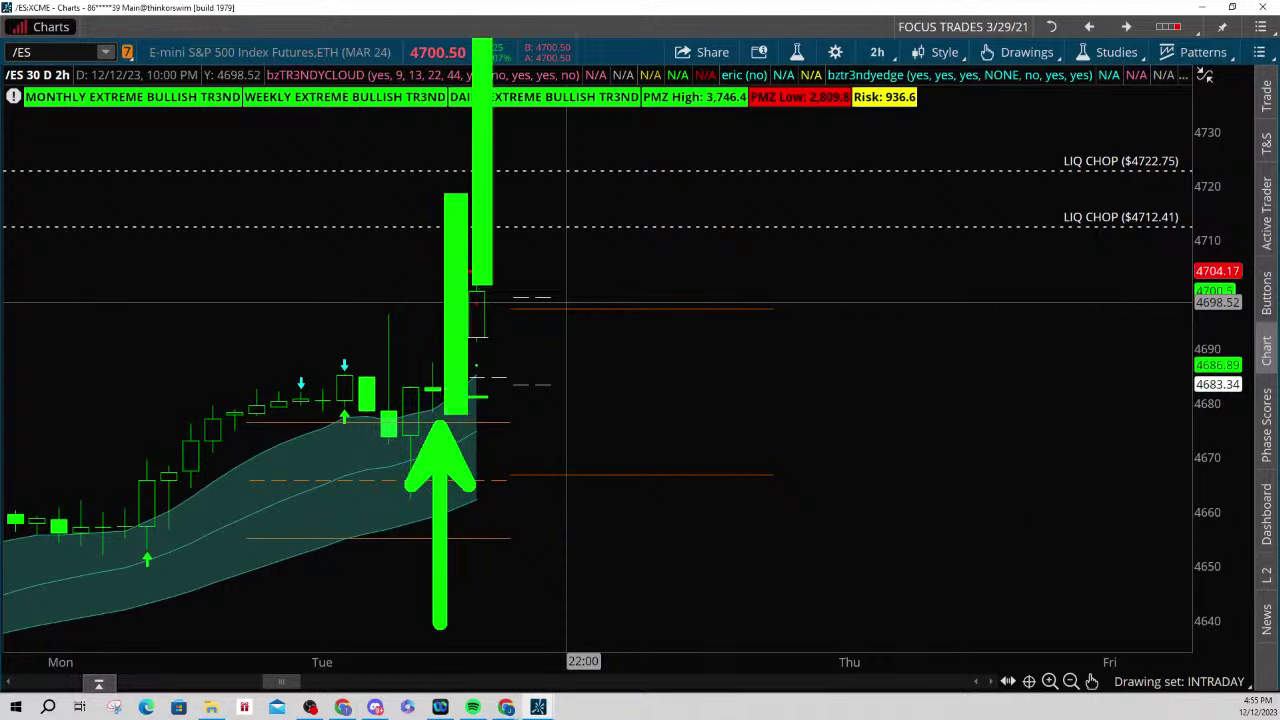
pyautogui.press('Escape')
# Draw a rectangle zone from the low of Tuesday's 8:00 candle at about 4662 up to about 4682, extending past Wednesday
pyautogui.middleClick(668, 459)
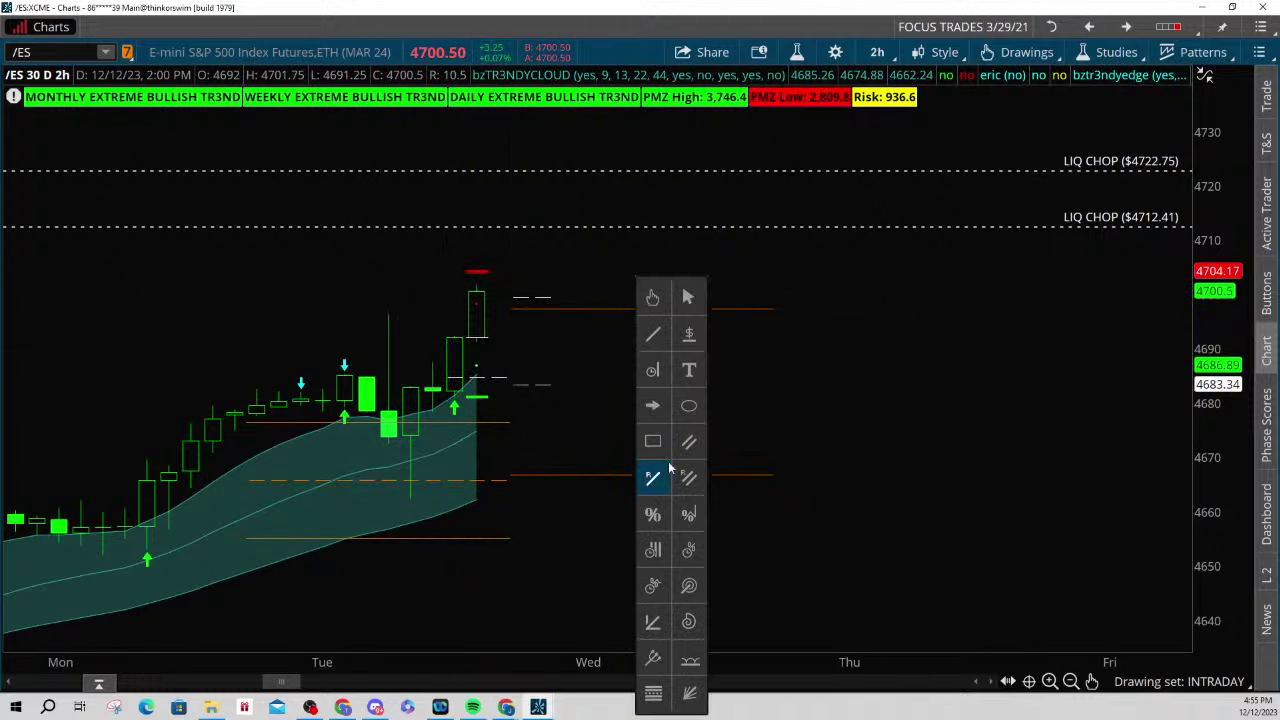
pyautogui.click(652, 441)
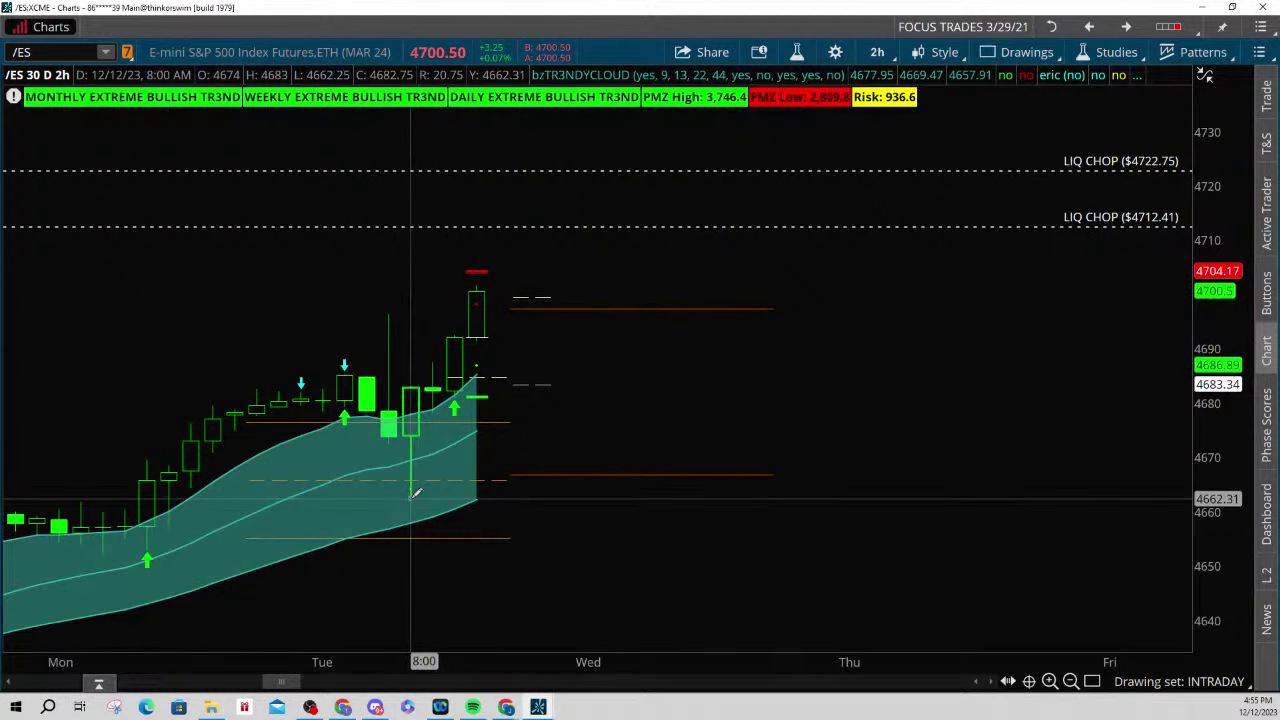
pyautogui.click(411, 496)
pyautogui.click(961, 392)
pyautogui.rightClick(712, 378)
pyautogui.click(709, 294)
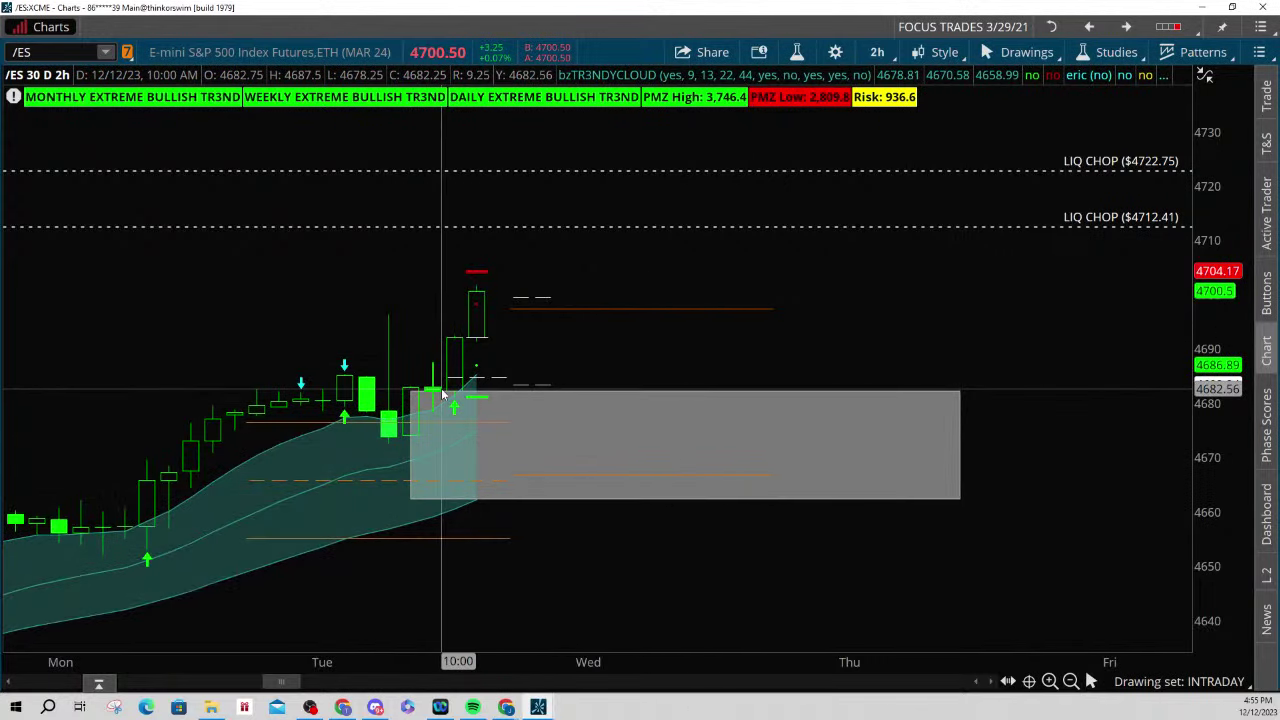
# Add price levels along the upper and lower edges of the gray zone, at 4682.99 and 4661.74
pyautogui.moveTo(586, 369); pyautogui.dragTo(710, 331)
pyautogui.moveTo(1209, 260); pyautogui.dragTo(1209, 306)
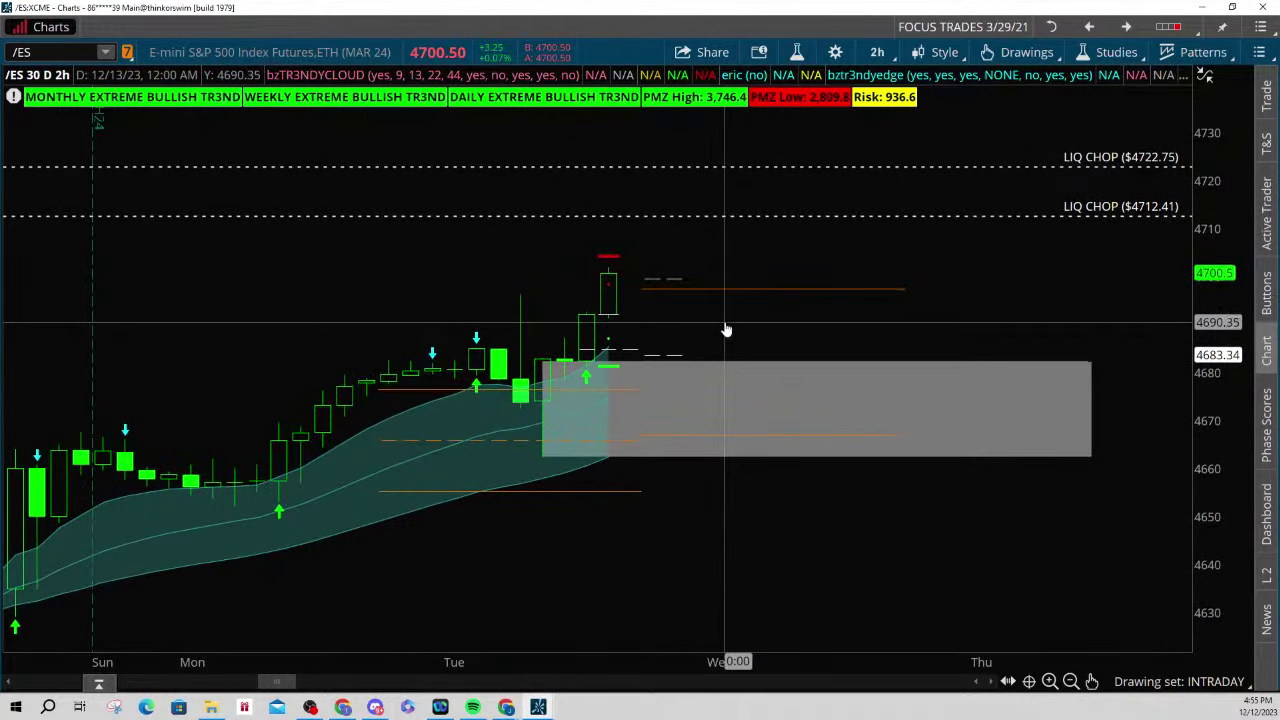
pyautogui.rightClick(762, 367)
pyautogui.click(764, 369)
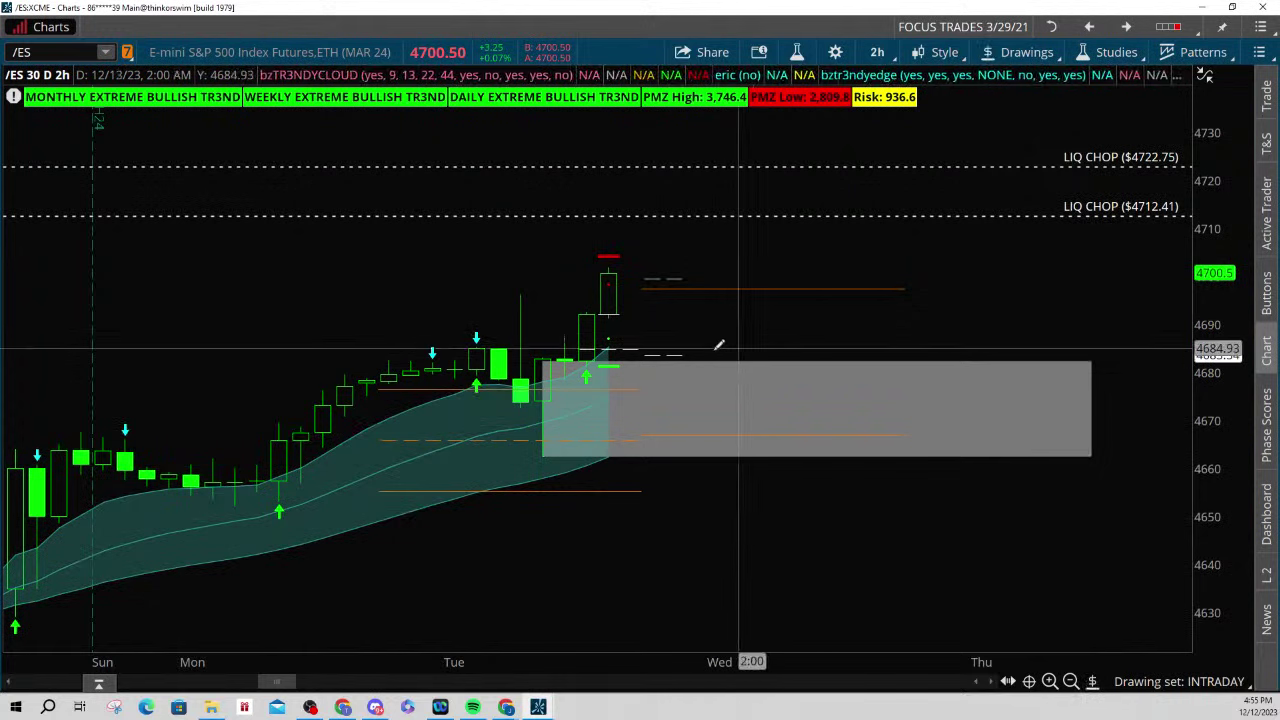
pyautogui.click(606, 459)
pyautogui.scroll(1, 750, 348)
pyautogui.middleClick(750, 348)
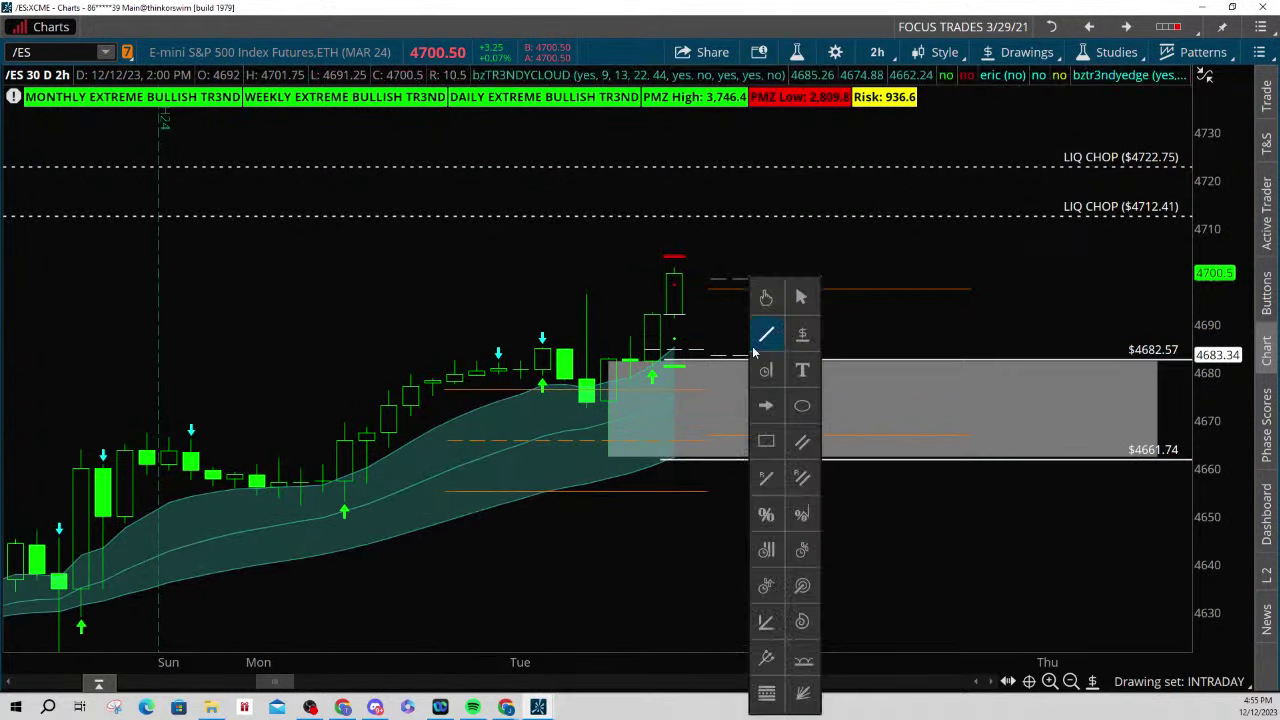
pyautogui.click(766, 296)
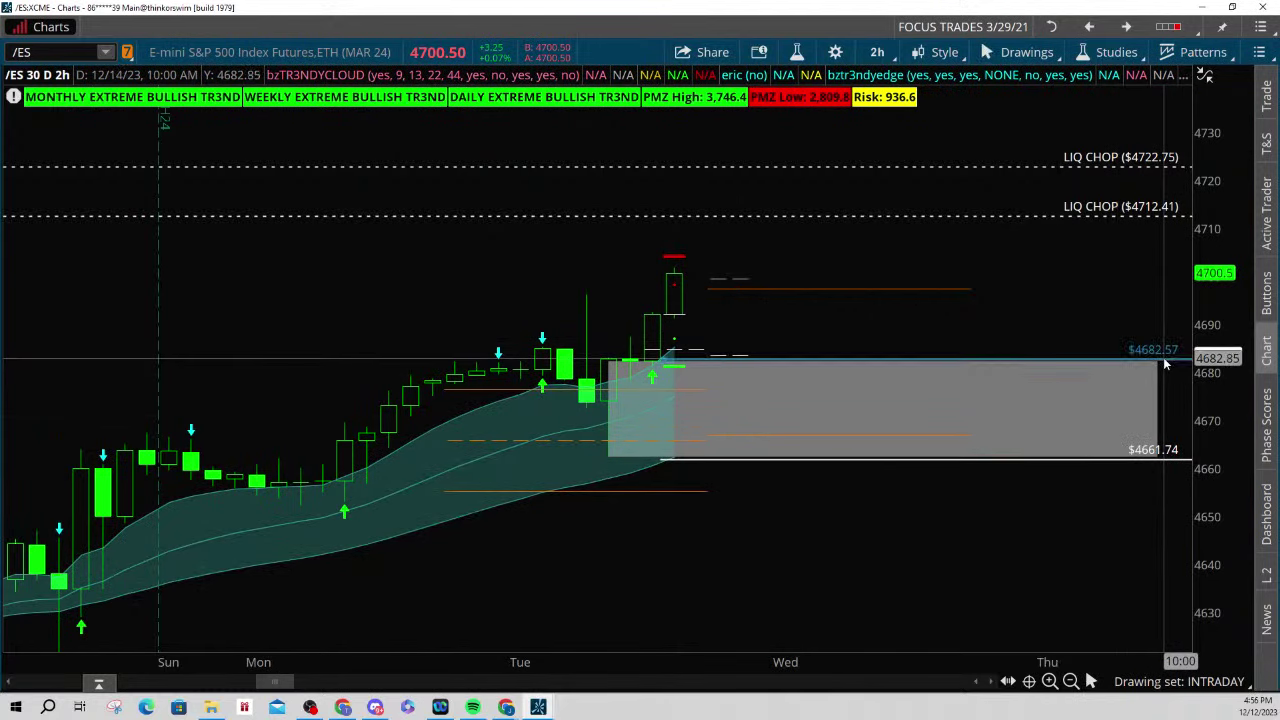
pyautogui.click(1165, 356)
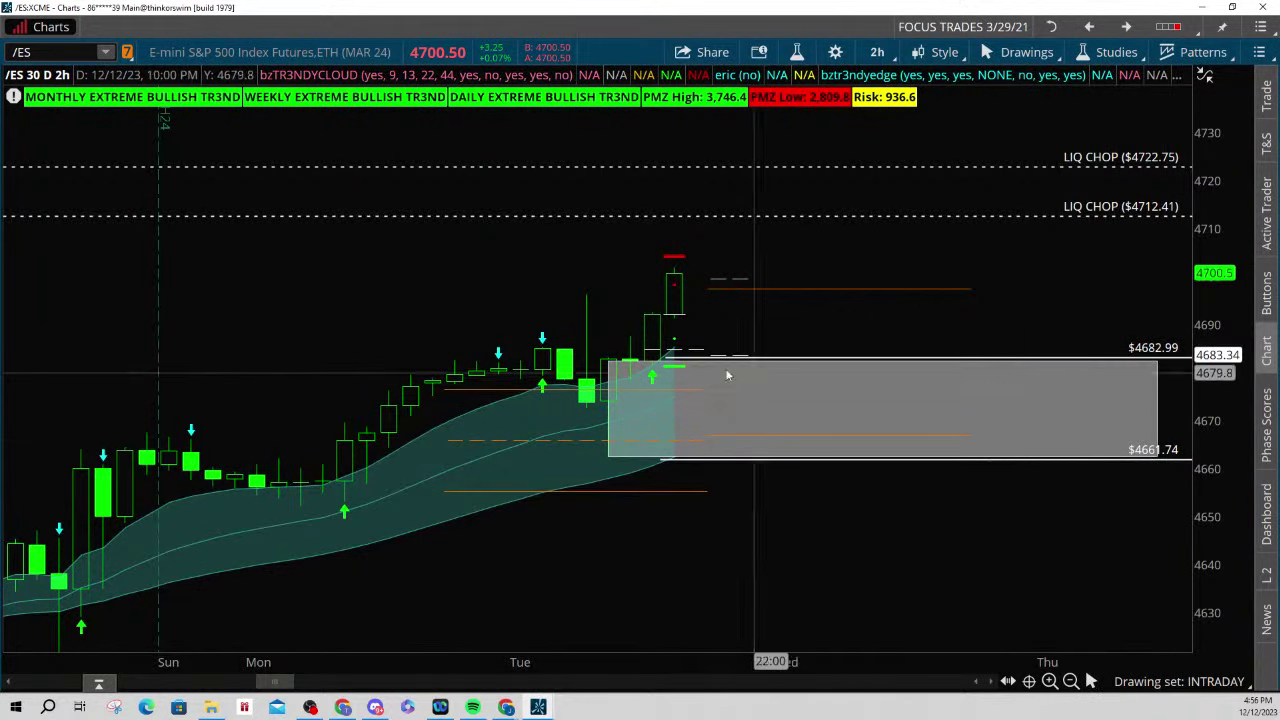
pyautogui.scroll(-2, 658, 348)
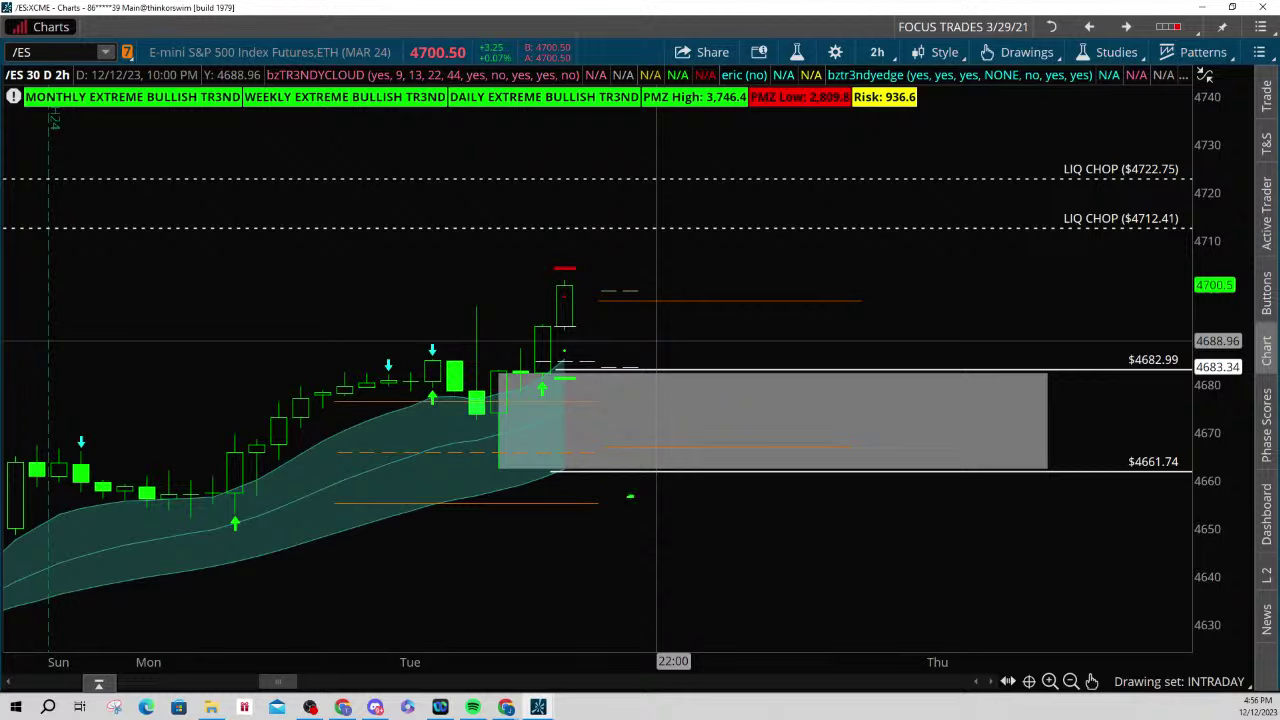
# Mark the orange lines ahead of the latest candle with green arrows, and erase the annotation
pyautogui.moveTo(870, 449); pyautogui.dragTo(1057, 451)
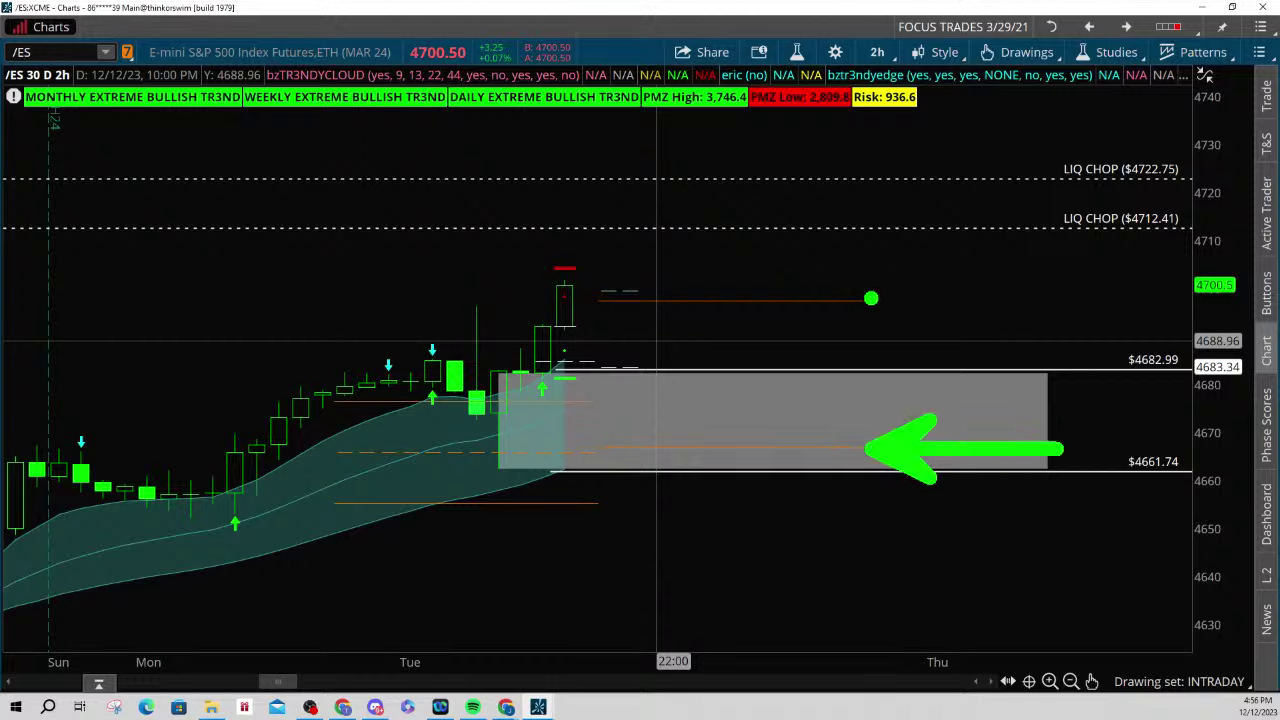
pyautogui.moveTo(869, 298); pyautogui.dragTo(949, 192)
pyautogui.press('p')
pyautogui.moveTo(848, 464); pyautogui.dragTo(938, 715)
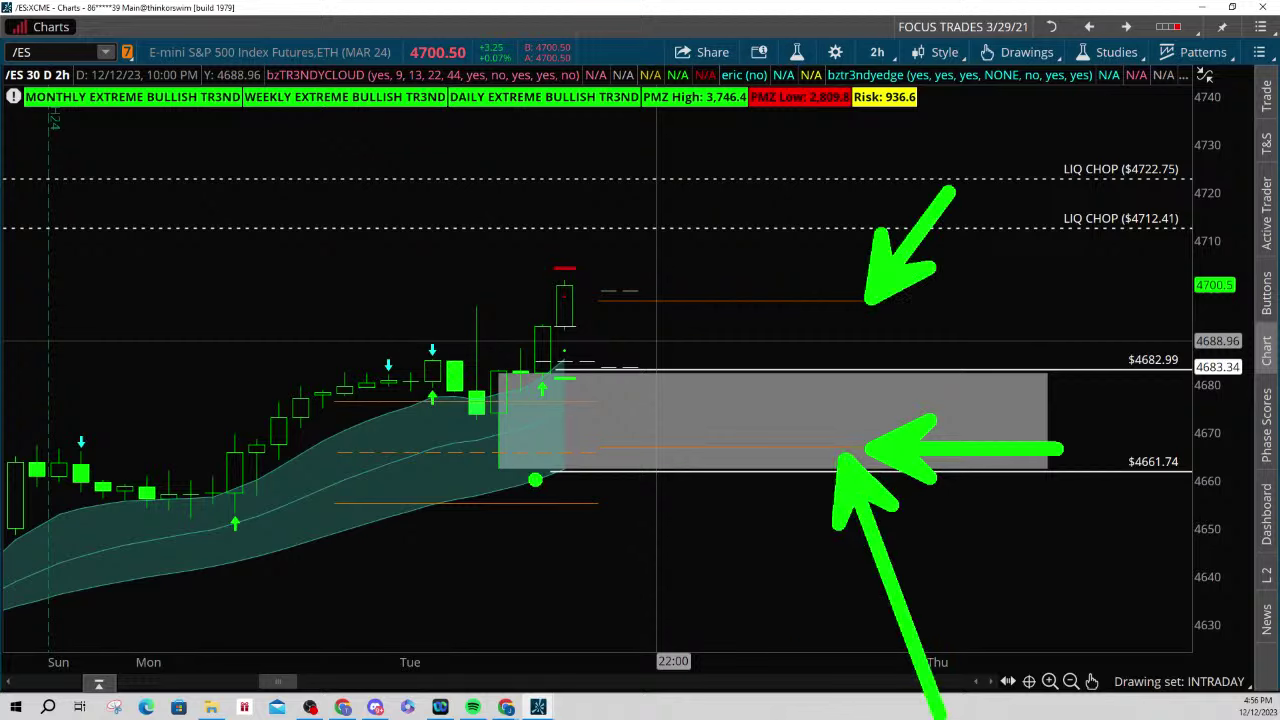
pyautogui.press('Escape')
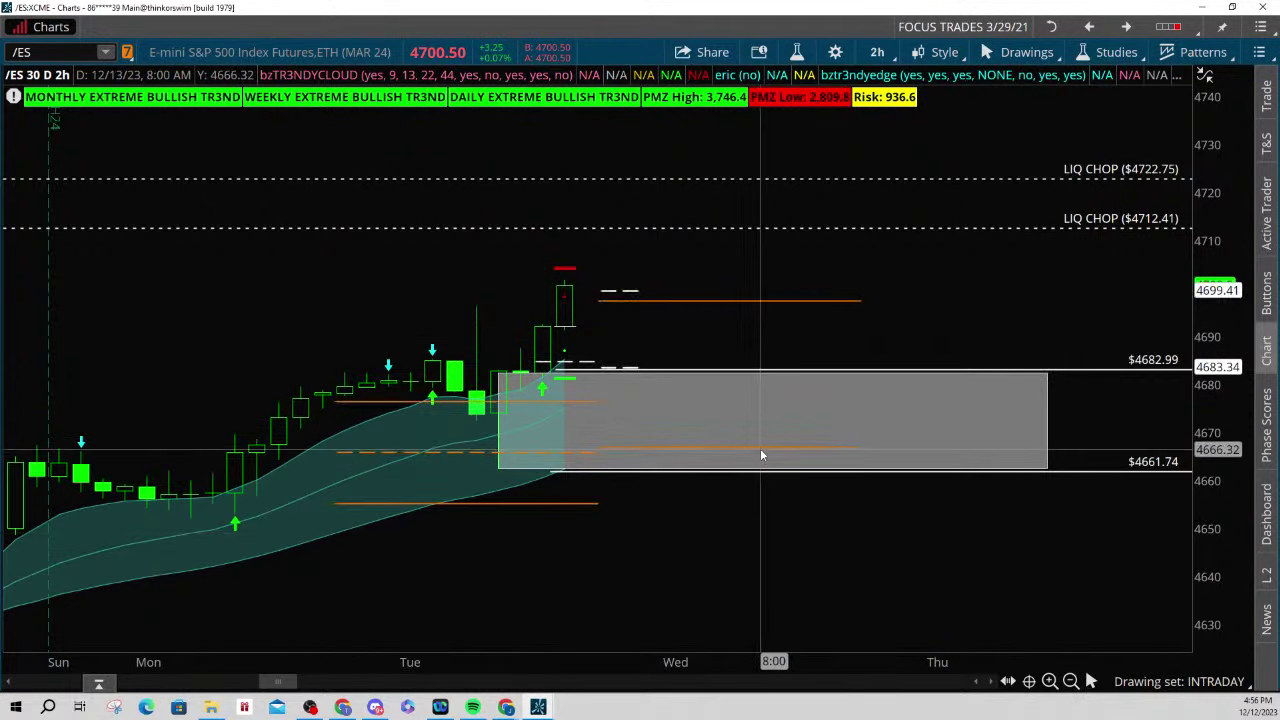
# Recolor the gray rectangle zone between 4661.74 and 4682.99 to dark green
pyautogui.rightClick(757, 420)
pyautogui.click(853, 292)
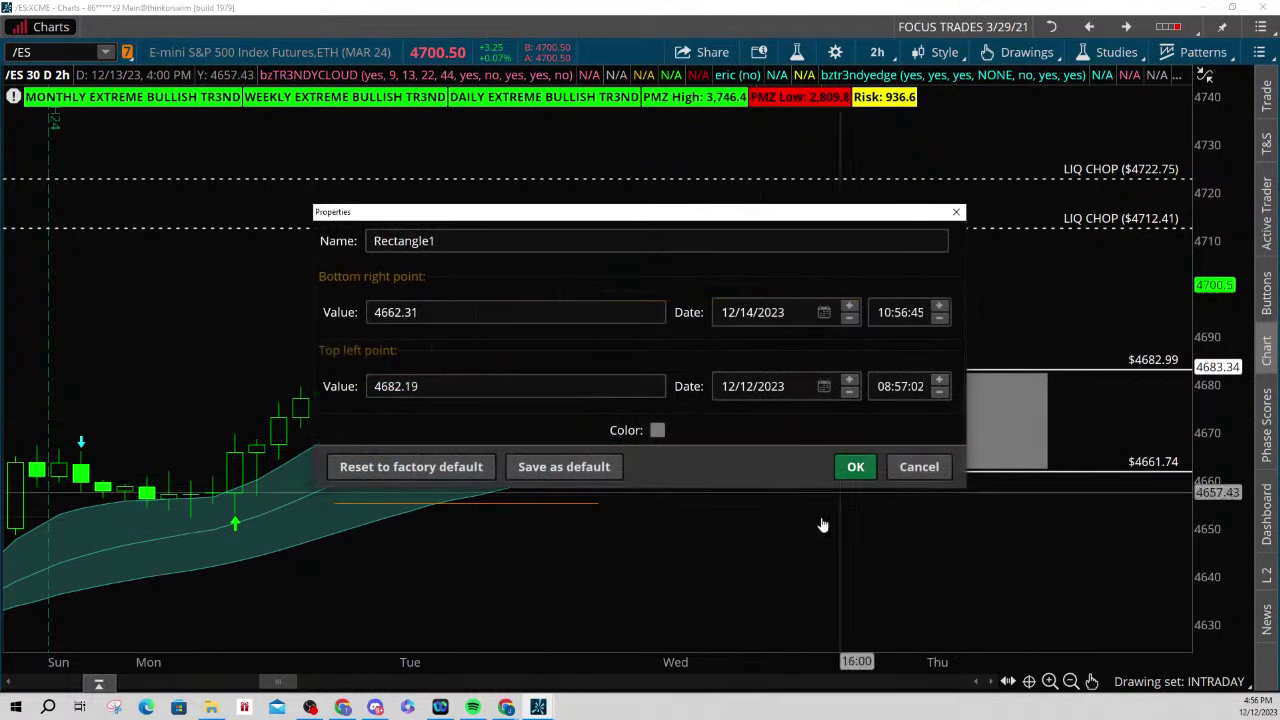
pyautogui.click(657, 430)
pyautogui.click(668, 567)
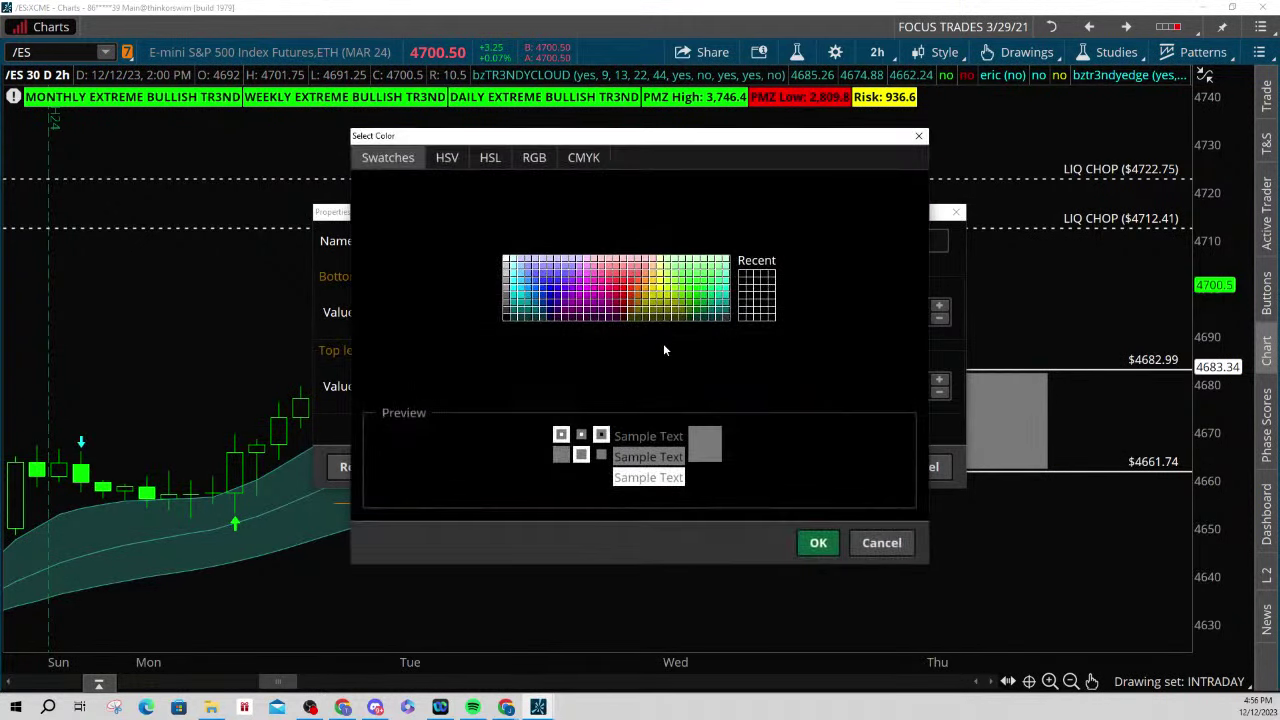
pyautogui.click(700, 313)
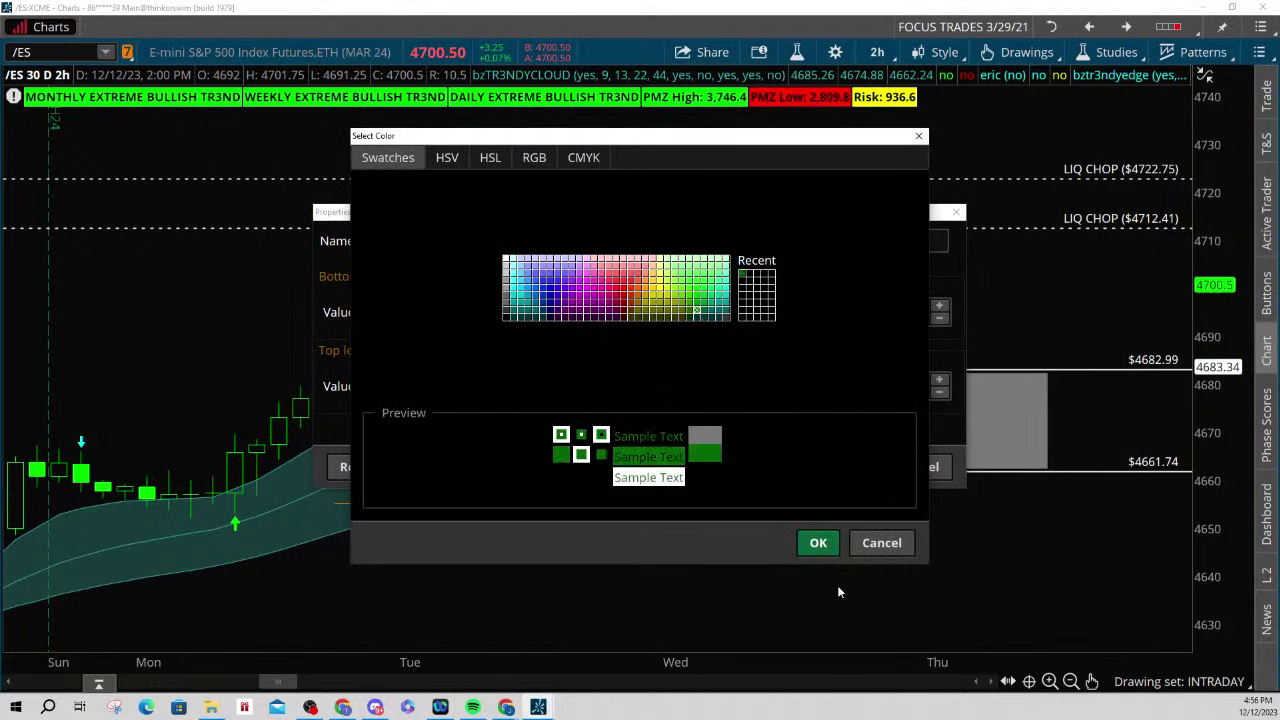
pyautogui.click(818, 543)
pyautogui.click(851, 464)
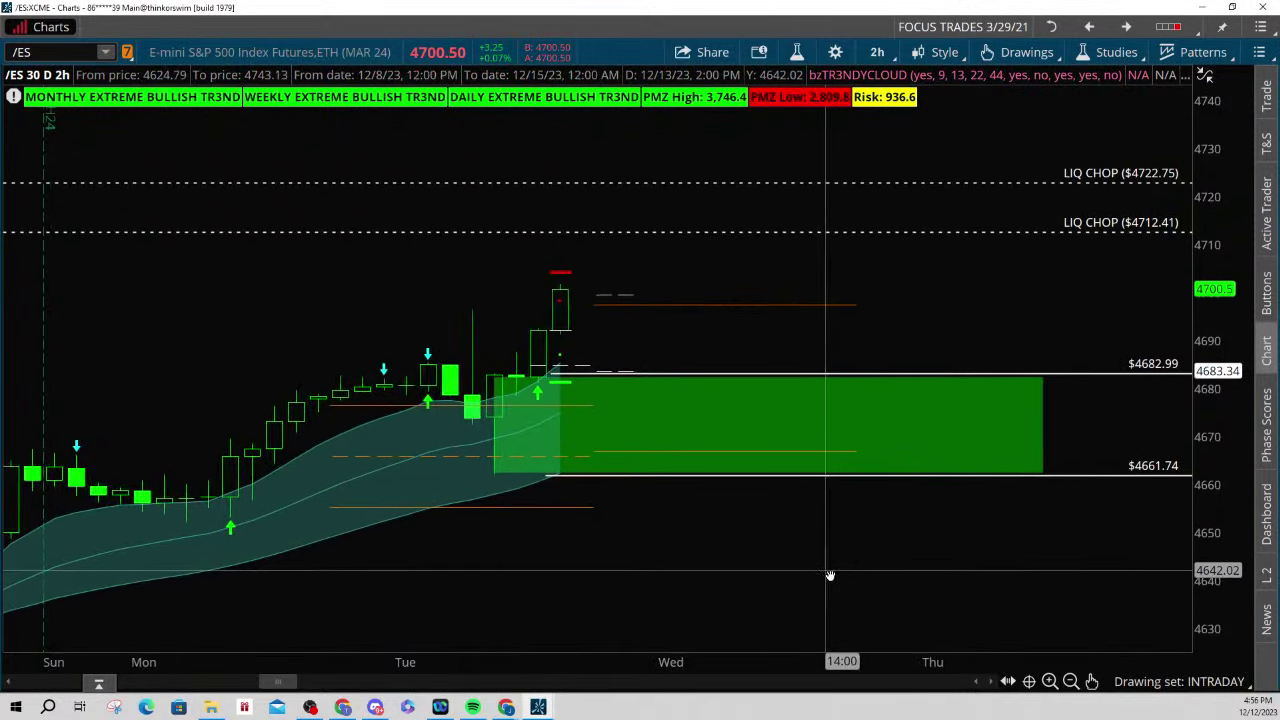
# Draw a small set of Fibonacci arcs inside the green zone just before Wednesday, filling about the zone's height
pyautogui.middleClick(723, 343)
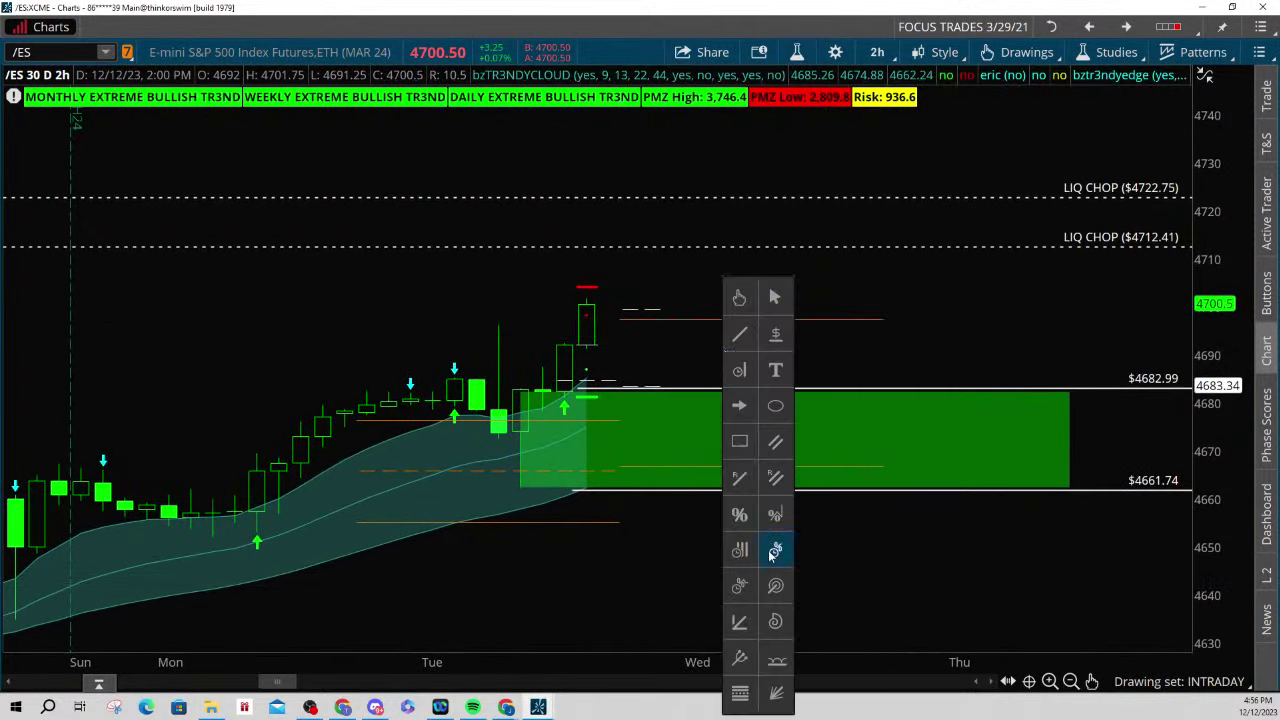
pyautogui.click(632, 346)
pyautogui.middleClick(641, 348)
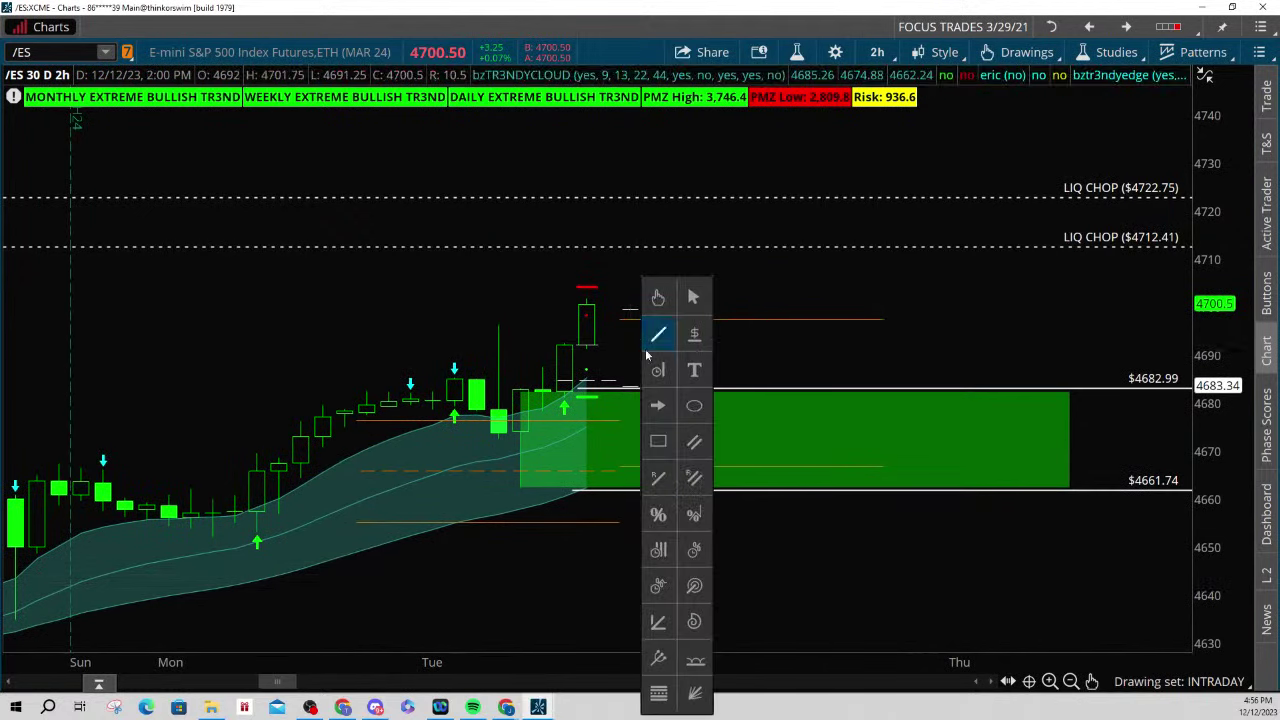
pyautogui.middleClick(749, 556)
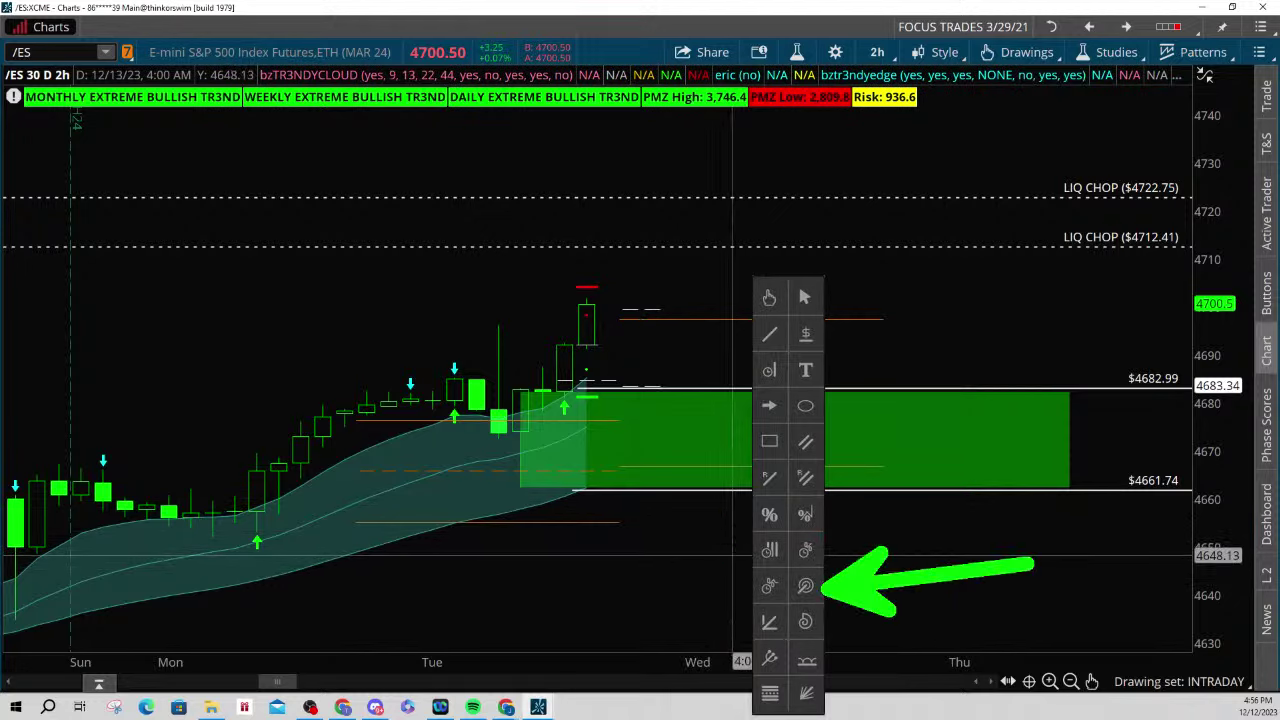
pyautogui.middleClick(498, 582)
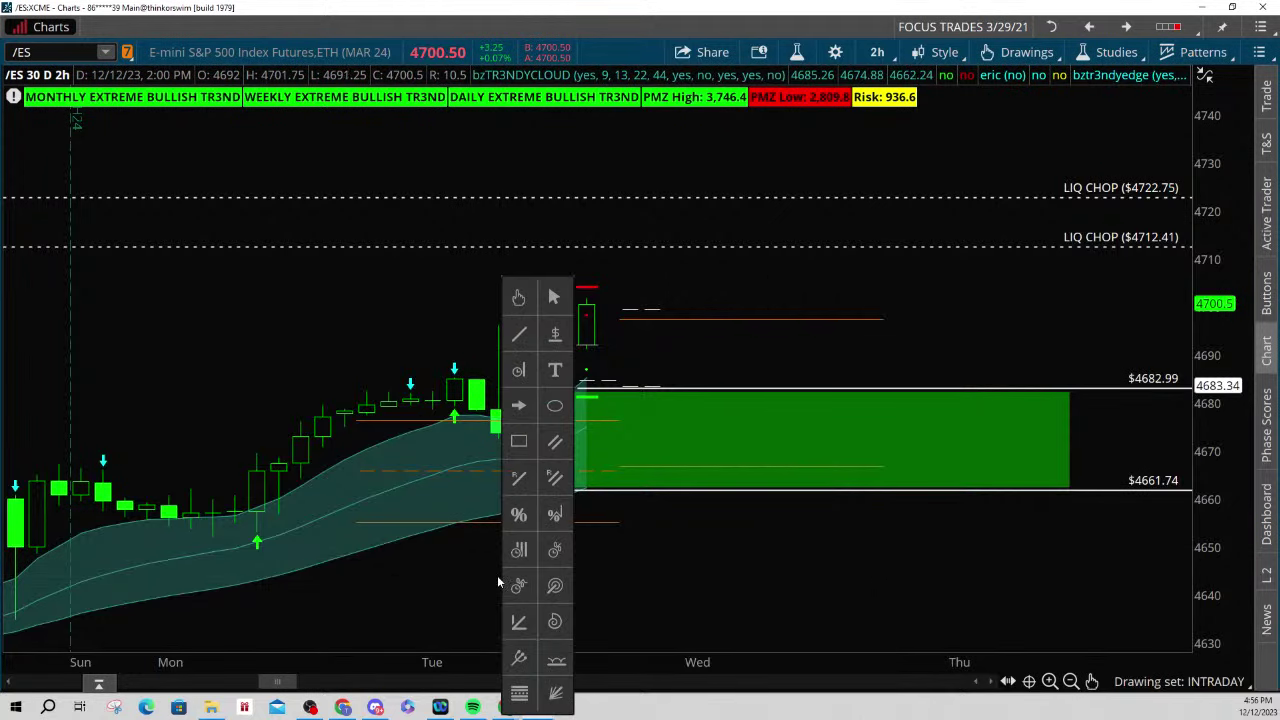
pyautogui.click(556, 586)
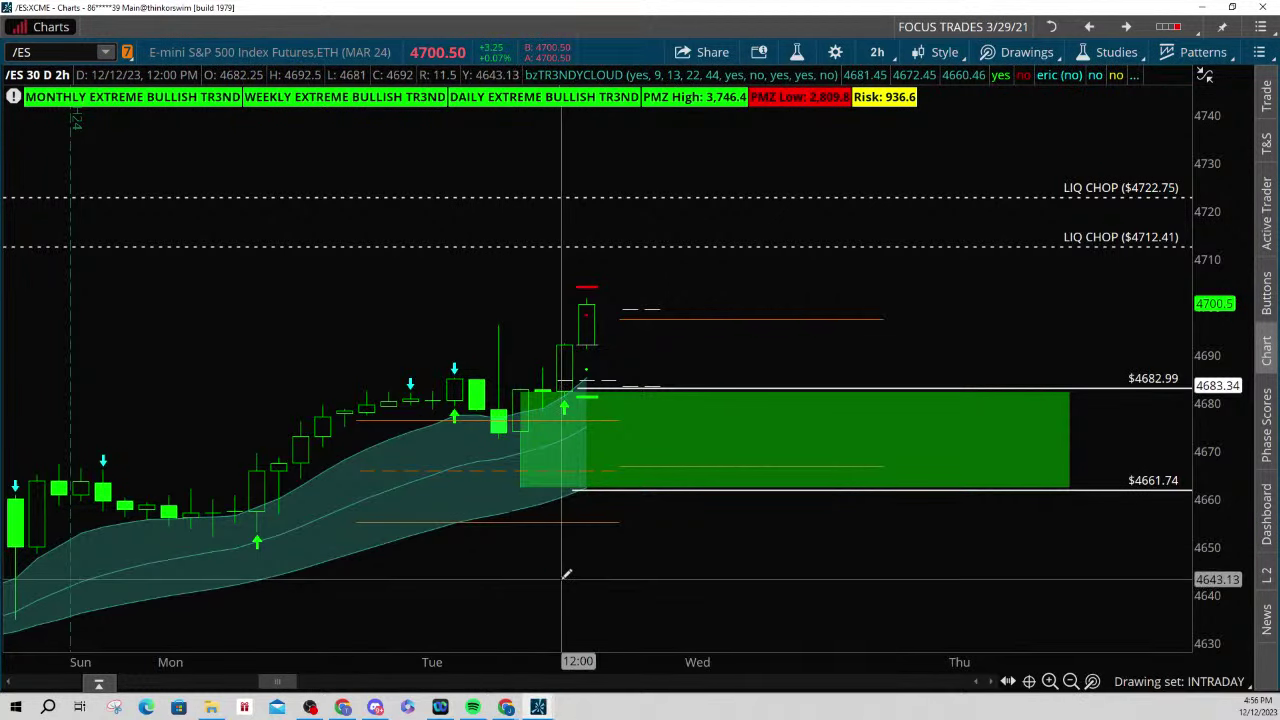
pyautogui.click(650, 391)
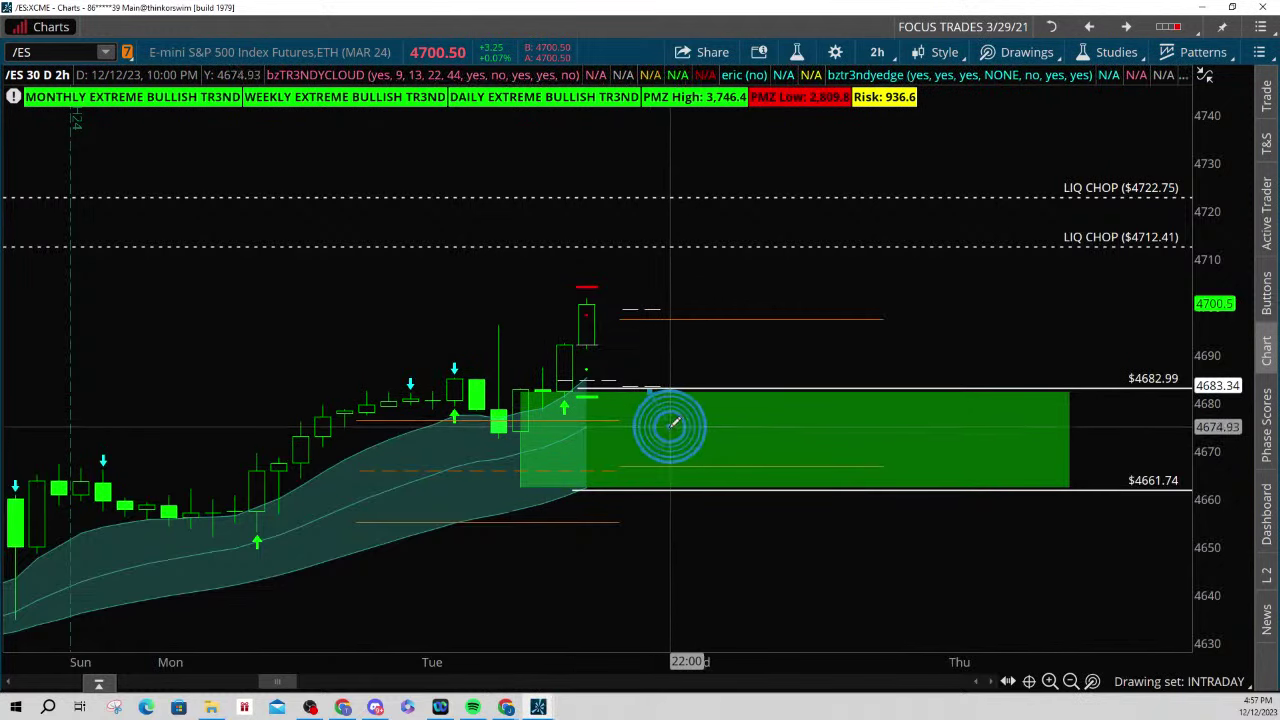
pyautogui.click(672, 439)
# Move the Fibonacci arcs out of the green zone to about 4699, late on Wednesday
pyautogui.middleClick(759, 354)
pyautogui.click(779, 298)
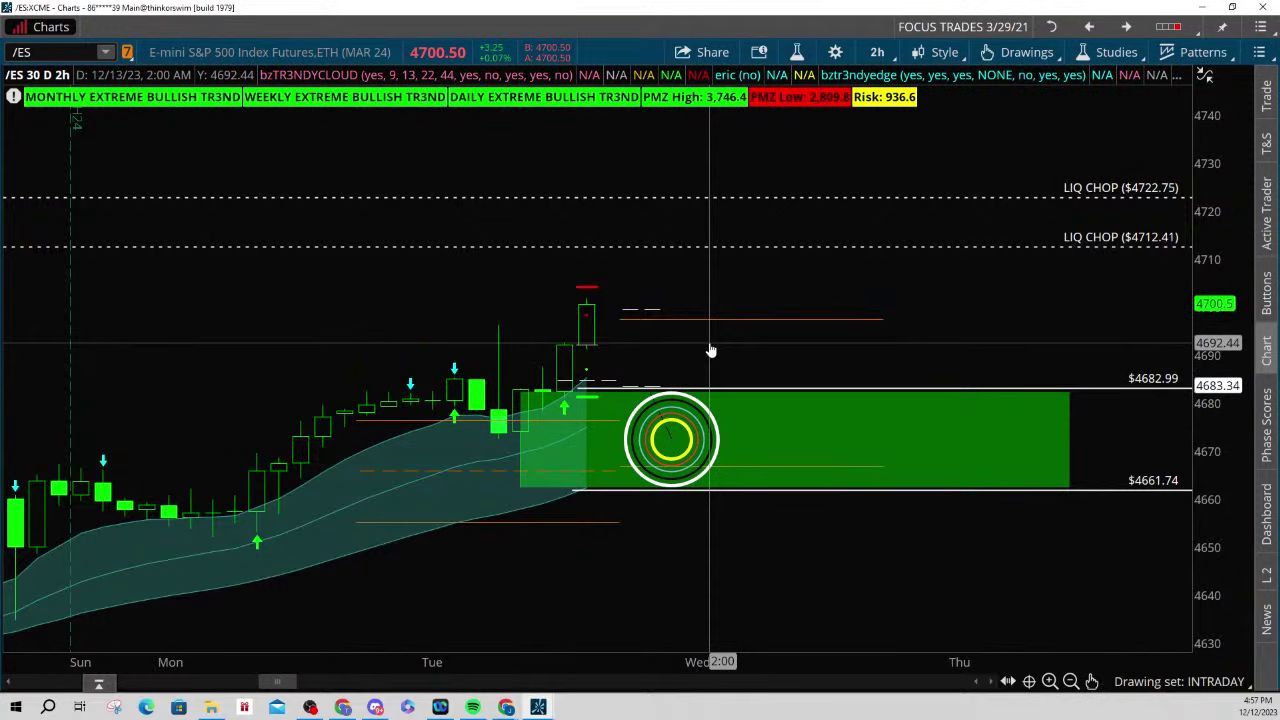
pyautogui.moveTo(679, 396)
pyautogui.mouseDown()
pyautogui.moveTo(688, 330)
pyautogui.moveTo(939, 269)
pyautogui.mouseUp()
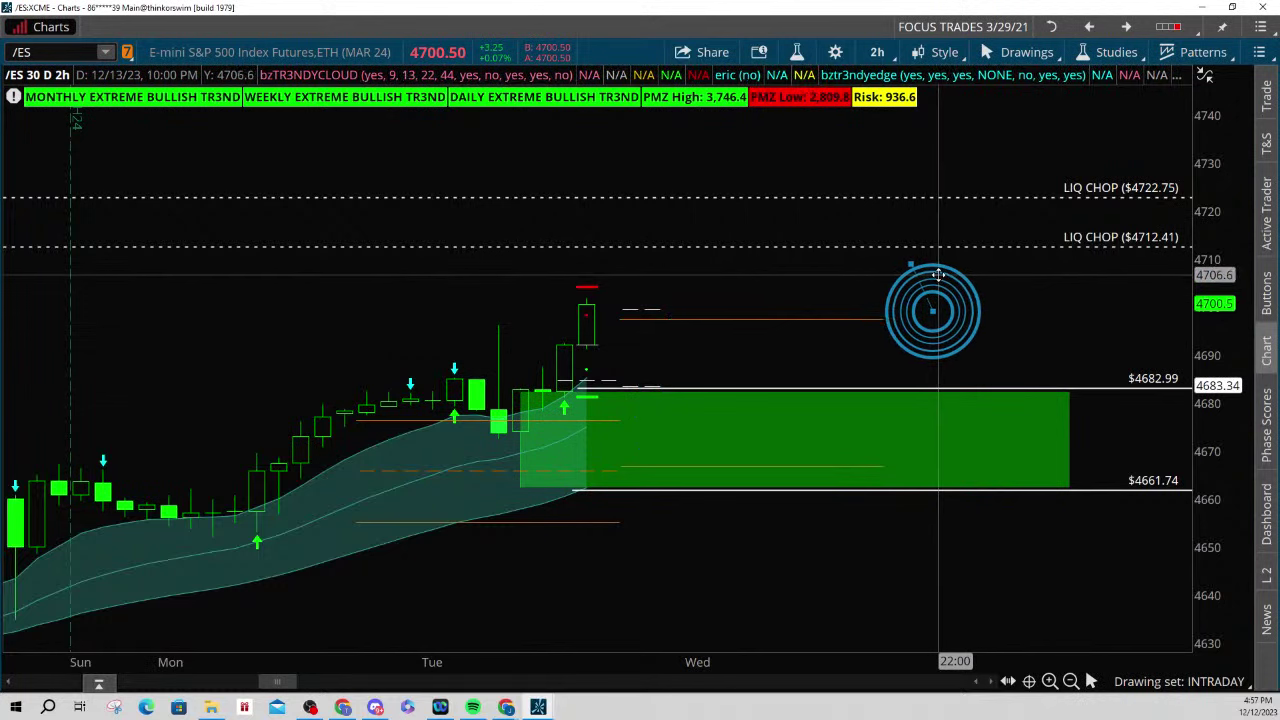
pyautogui.click(1008, 293)
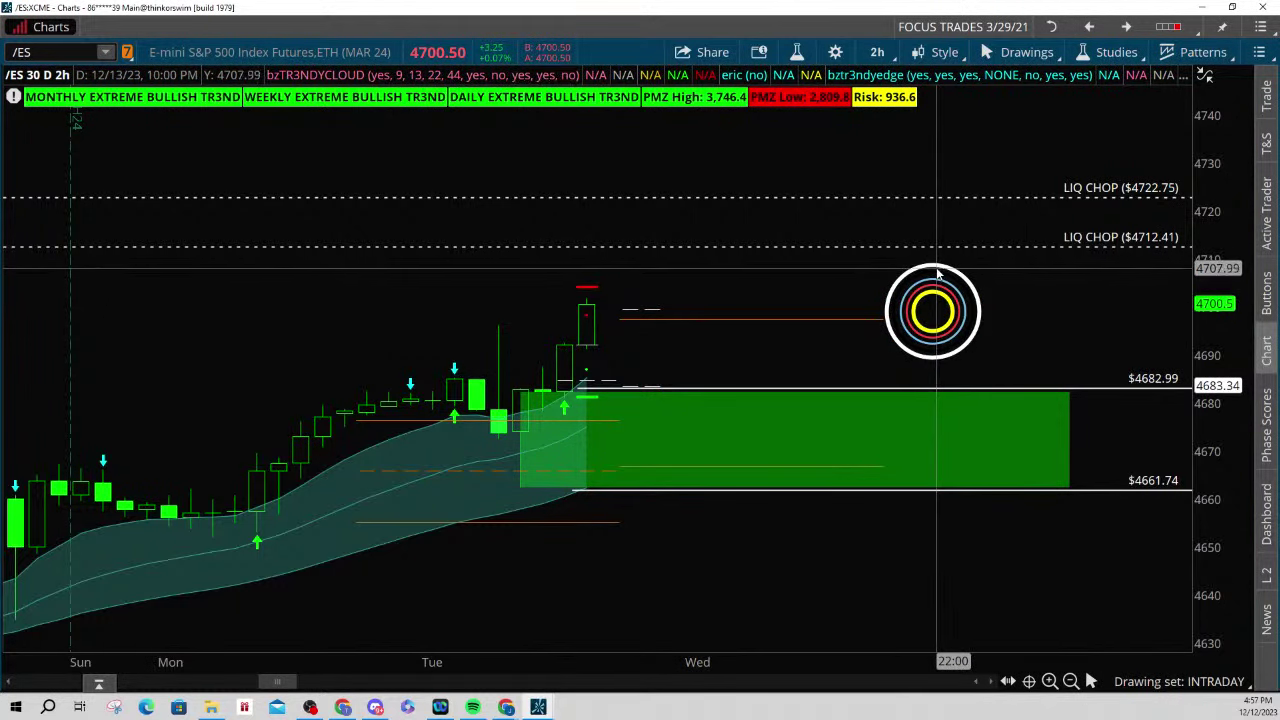
# Examine the coefficients, colors, styles and widths of the Fibonacci arcs' curves
pyautogui.rightClick(938, 270)
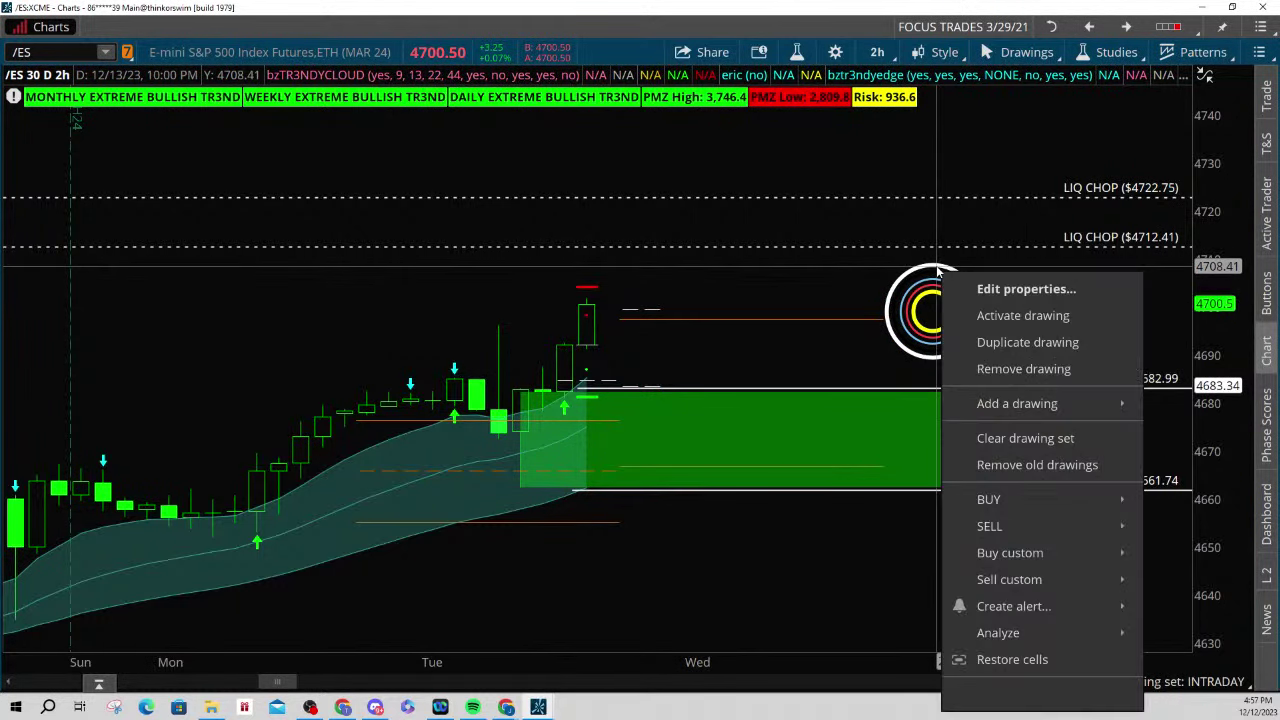
pyautogui.click(1000, 289)
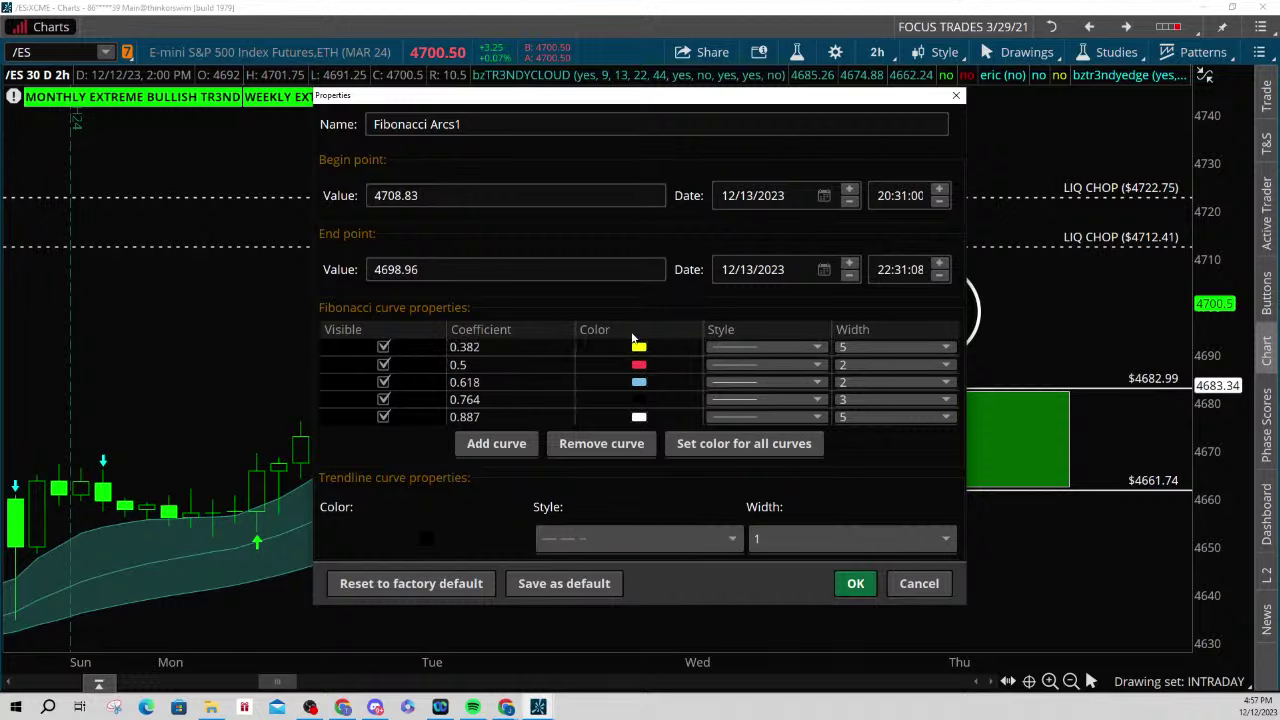
pyautogui.click(855, 583)
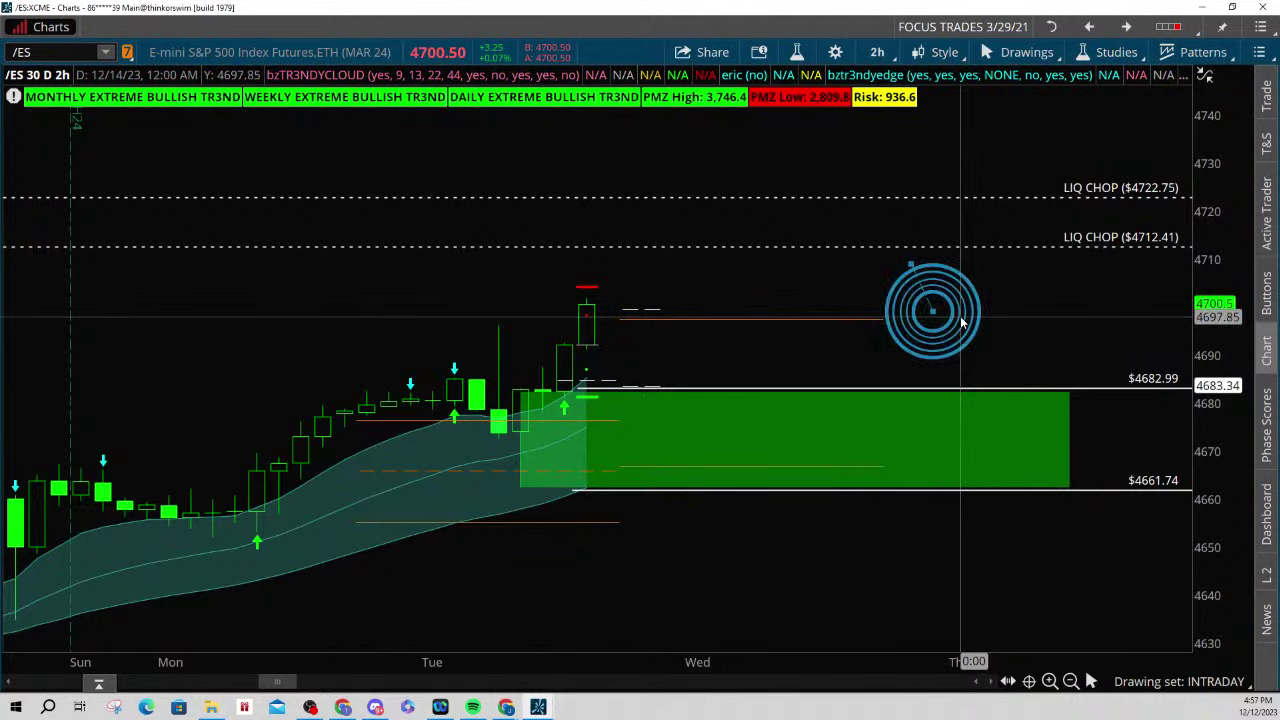
# Duplicate the Fibonacci arcs into the green zone, and move the upper set above the 4722.75 LIQ CHOP level
pyautogui.moveTo(961, 322)
pyautogui.keyDown('ctrl'); pyautogui.mouseDown()
pyautogui.moveTo(771, 317)
pyautogui.moveTo(759, 428)
pyautogui.moveTo(718, 446)
pyautogui.mouseUp(); pyautogui.keyUp('ctrl')
pyautogui.click(728, 373)
pyautogui.moveTo(672, 666); pyautogui.dragTo(717, 662)
pyautogui.moveTo(903, 295); pyautogui.dragTo(887, 336)
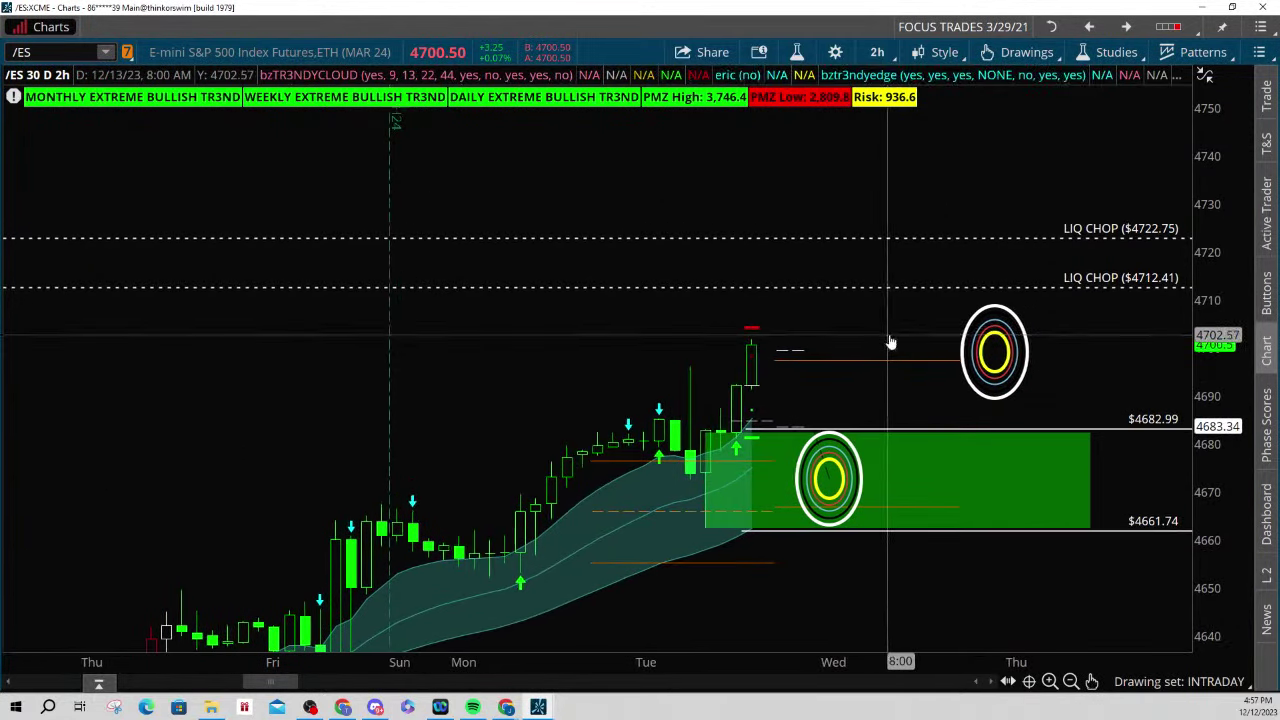
pyautogui.moveTo(1008, 348)
pyautogui.mouseDown()
pyautogui.moveTo(908, 227)
pyautogui.moveTo(881, 165)
pyautogui.mouseUp()
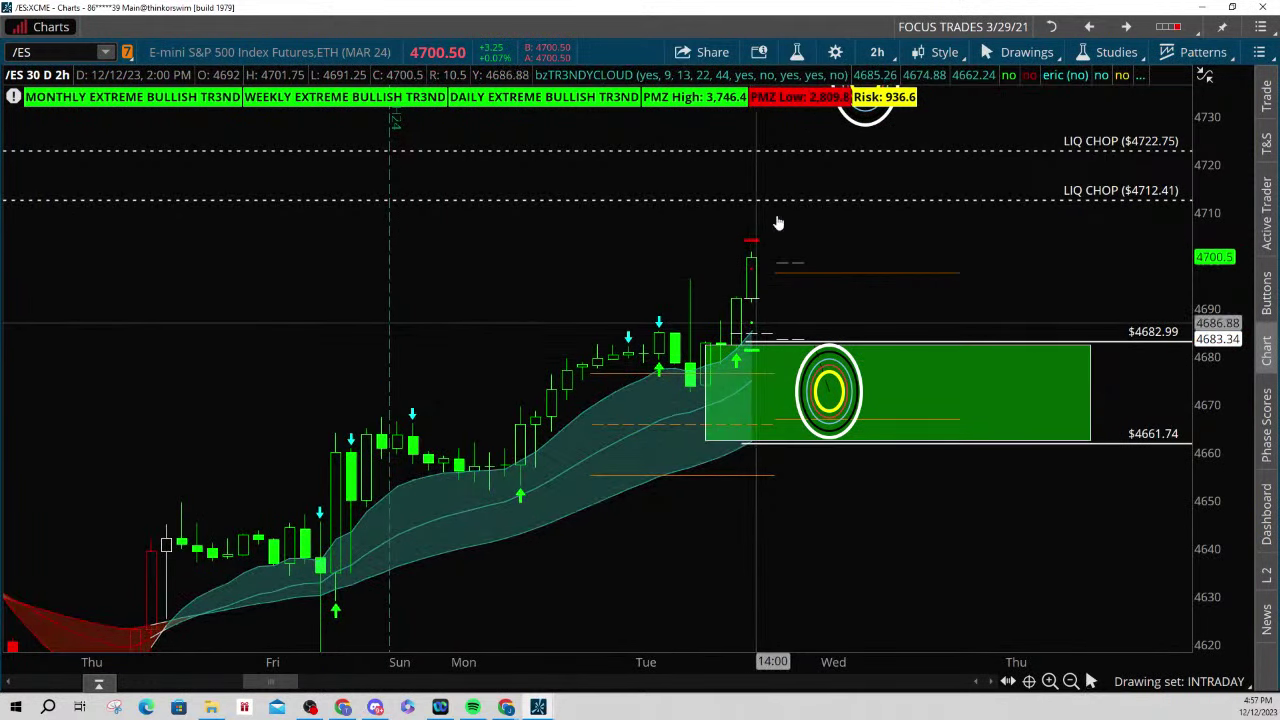
pyautogui.click(877, 52)
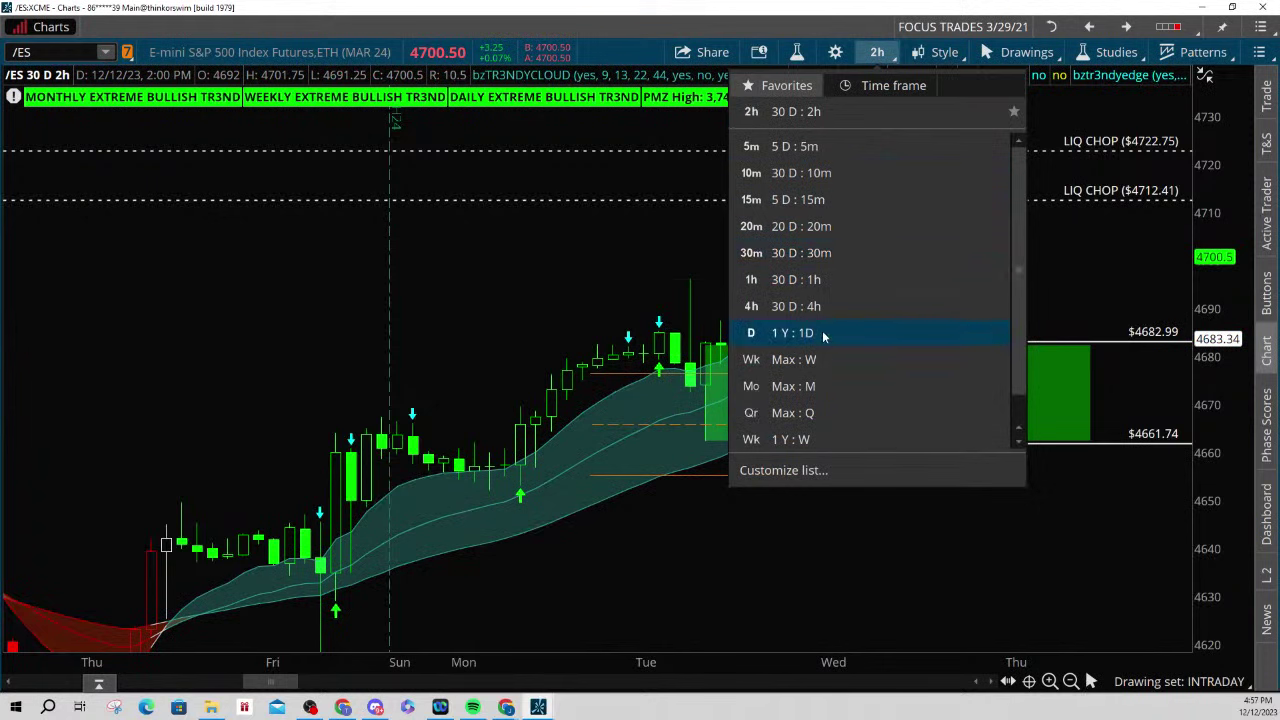
pyautogui.click(683, 256)
# Move the 4712.41 LIQ CHOP level to 4704.08 at the red mark above the latest candle, and the 4722.75 one to 4697.24
pyautogui.moveTo(888, 199); pyautogui.dragTo(879, 286)
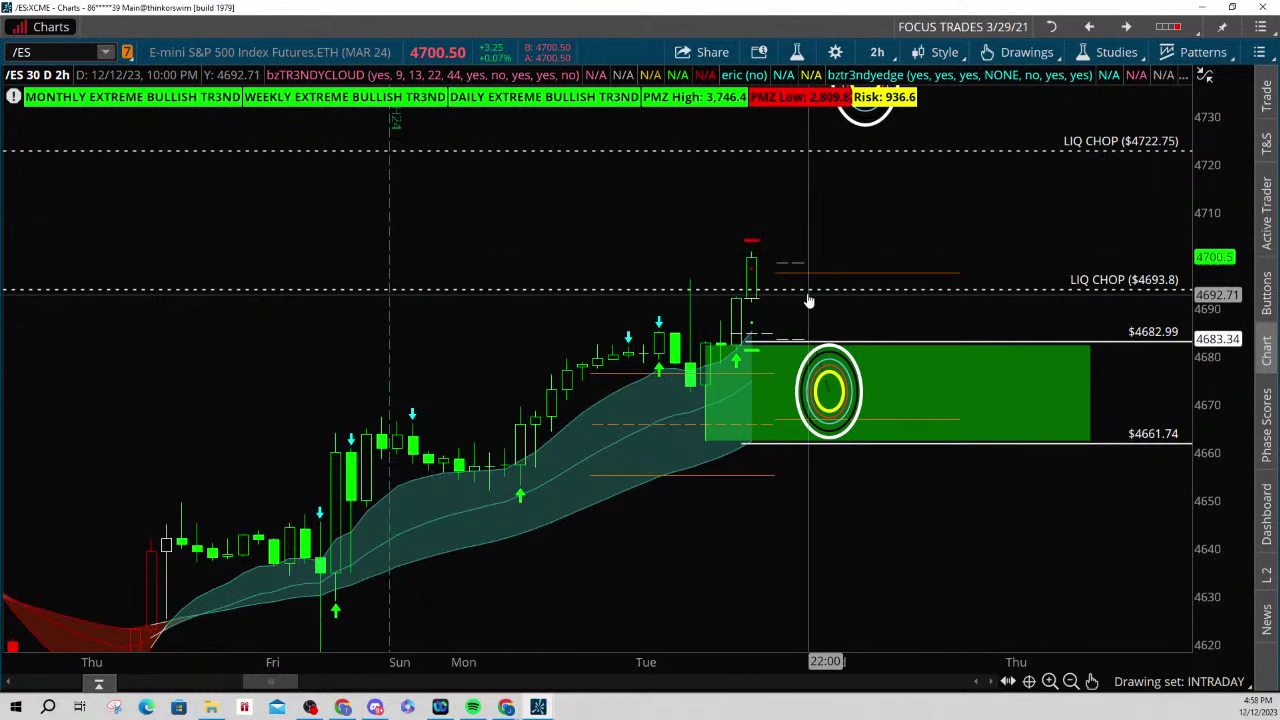
pyautogui.moveTo(807, 288); pyautogui.dragTo(814, 240)
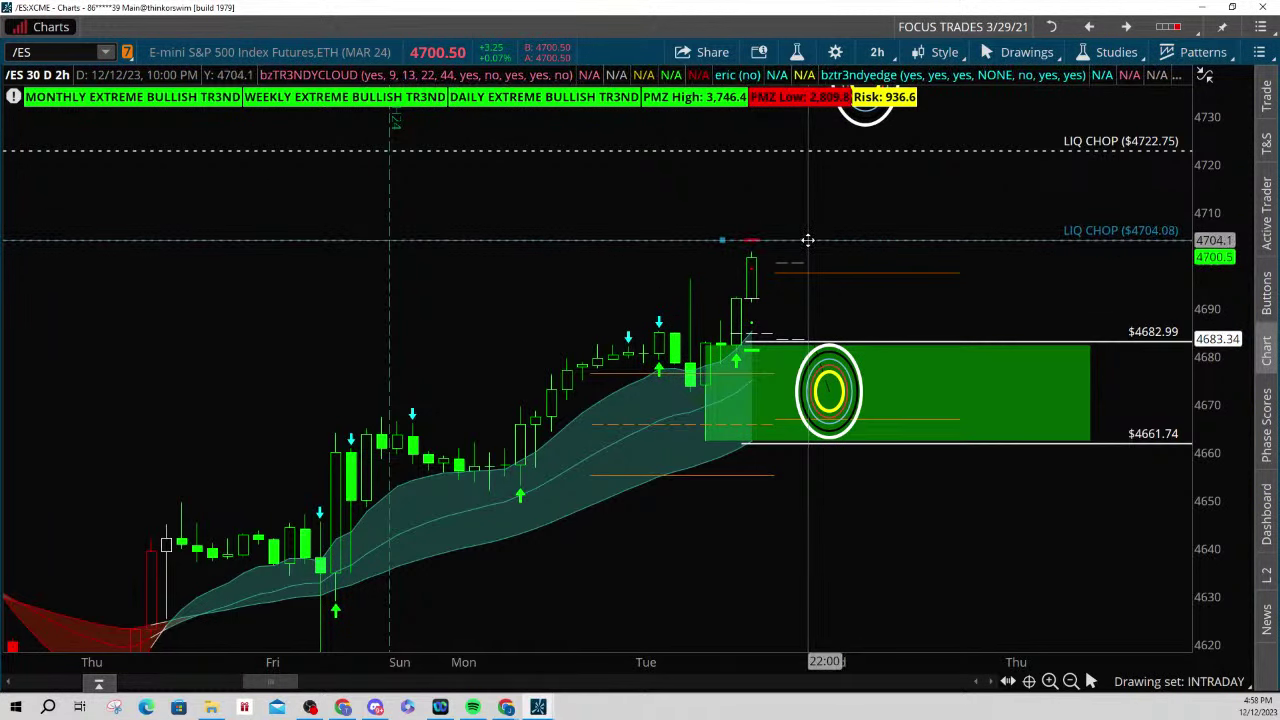
pyautogui.moveTo(909, 303); pyautogui.dragTo(796, 355)
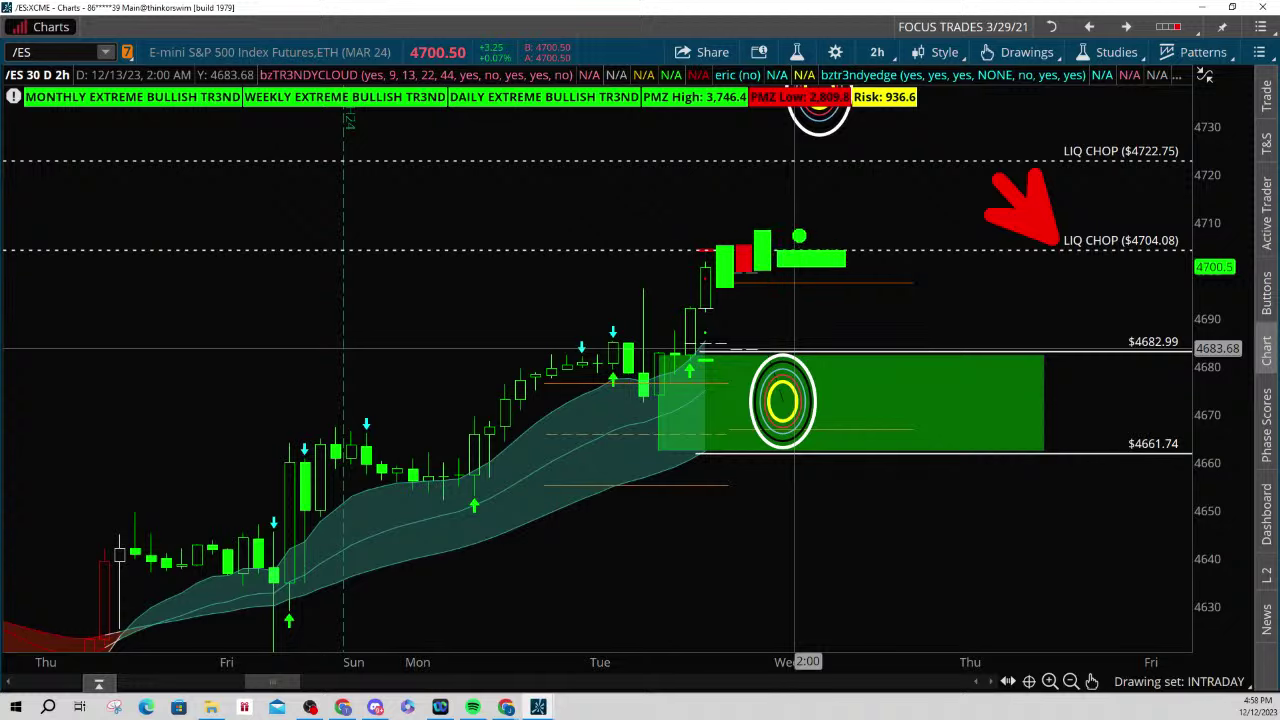
pyautogui.press('Escape')
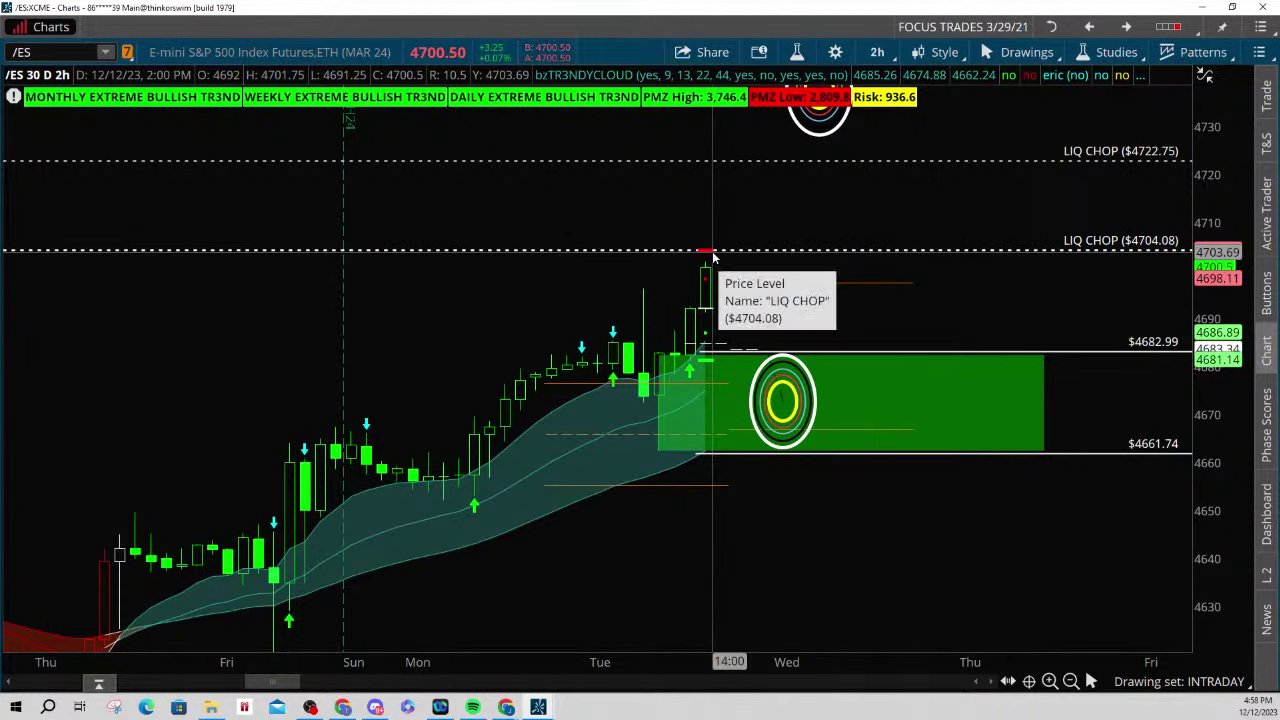
pyautogui.moveTo(1040, 316); pyautogui.dragTo(1048, 298)
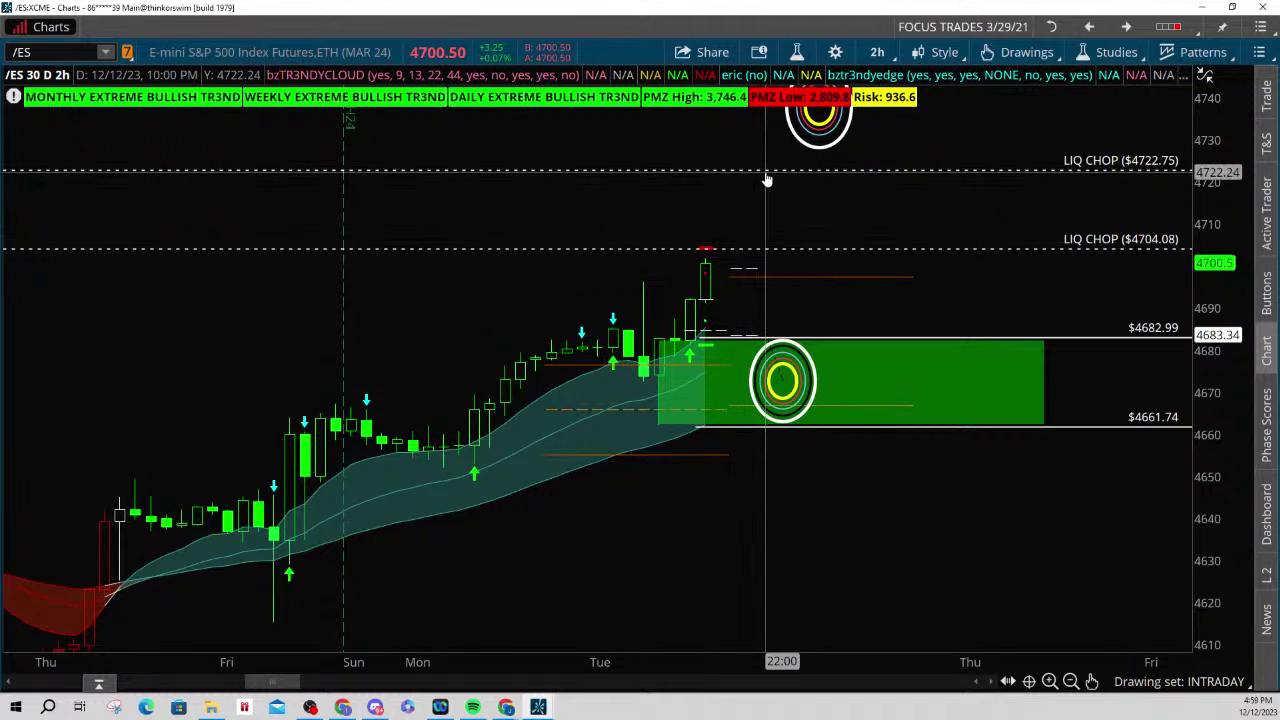
pyautogui.moveTo(766, 178); pyautogui.dragTo(761, 276)
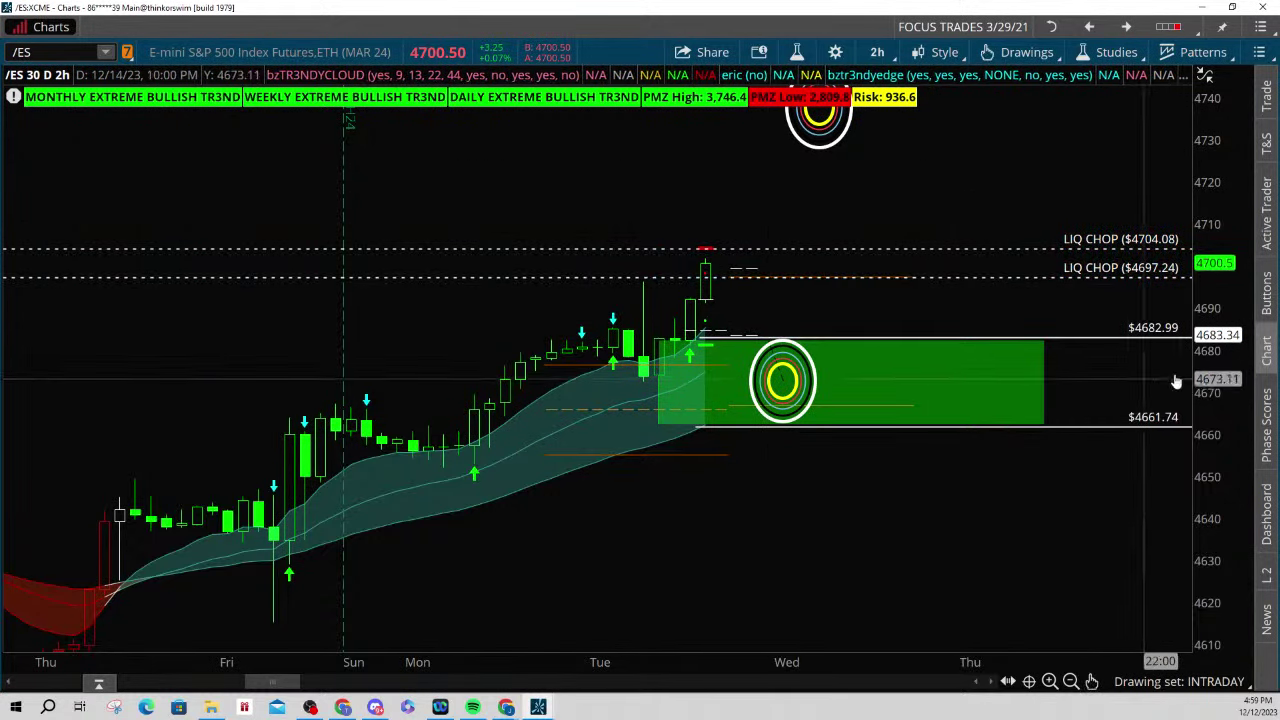
# Draw a Fibonacci retracement from 4680.5 at Tuesday's 12:00 candle up to 4702.01 at the latest candle's high
pyautogui.moveTo(1215, 345); pyautogui.dragTo(1215, 255)
pyautogui.moveTo(969, 294); pyautogui.dragTo(960, 400)
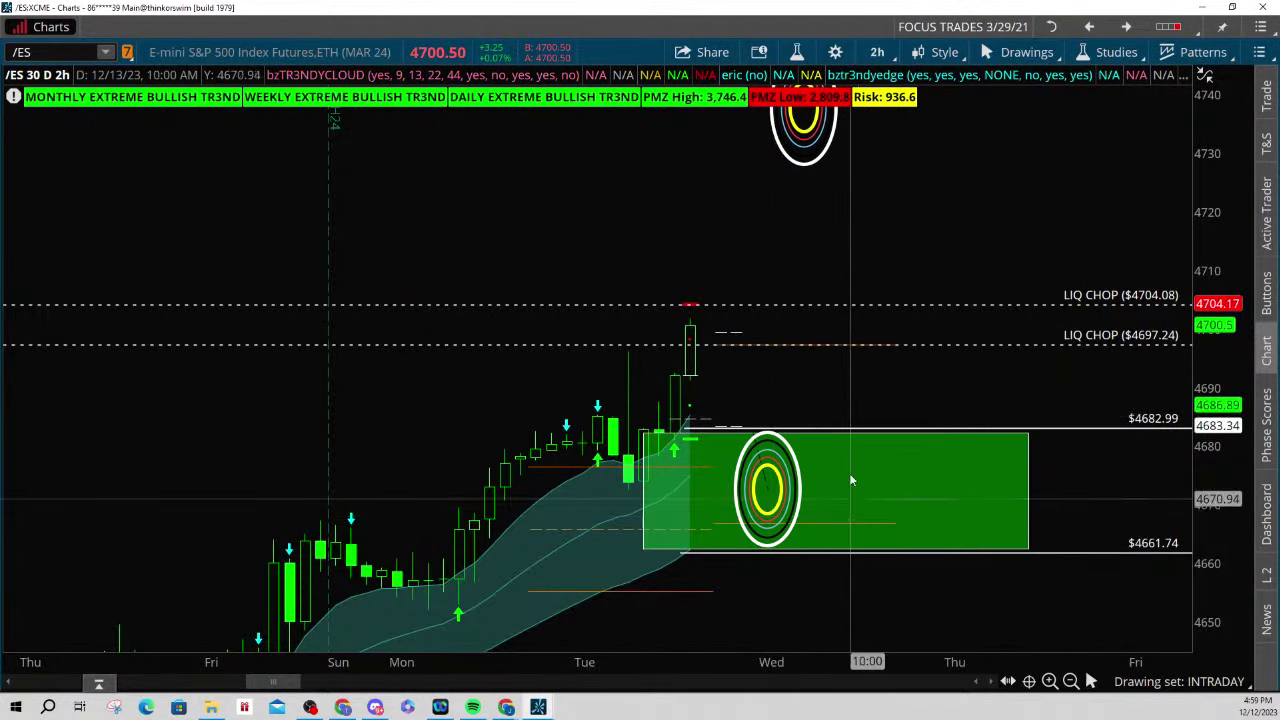
pyautogui.moveTo(851, 383); pyautogui.dragTo(860, 277)
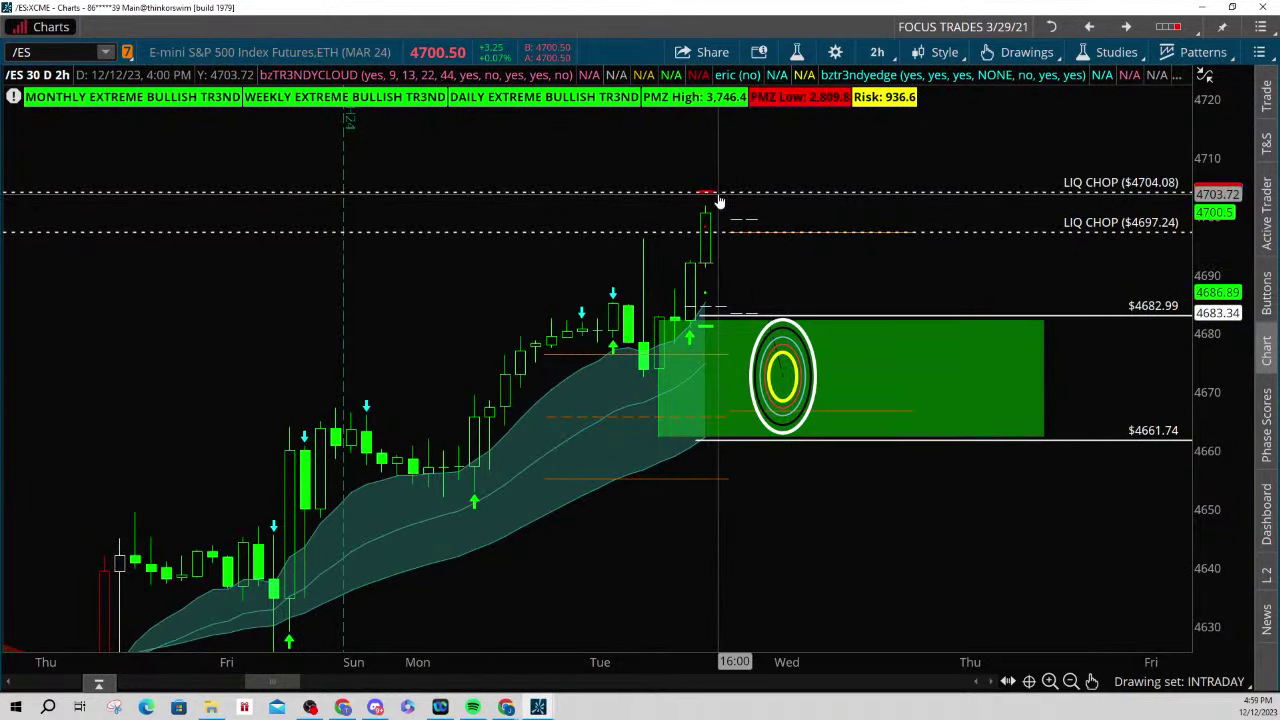
pyautogui.moveTo(1234, 328); pyautogui.dragTo(1234, 280)
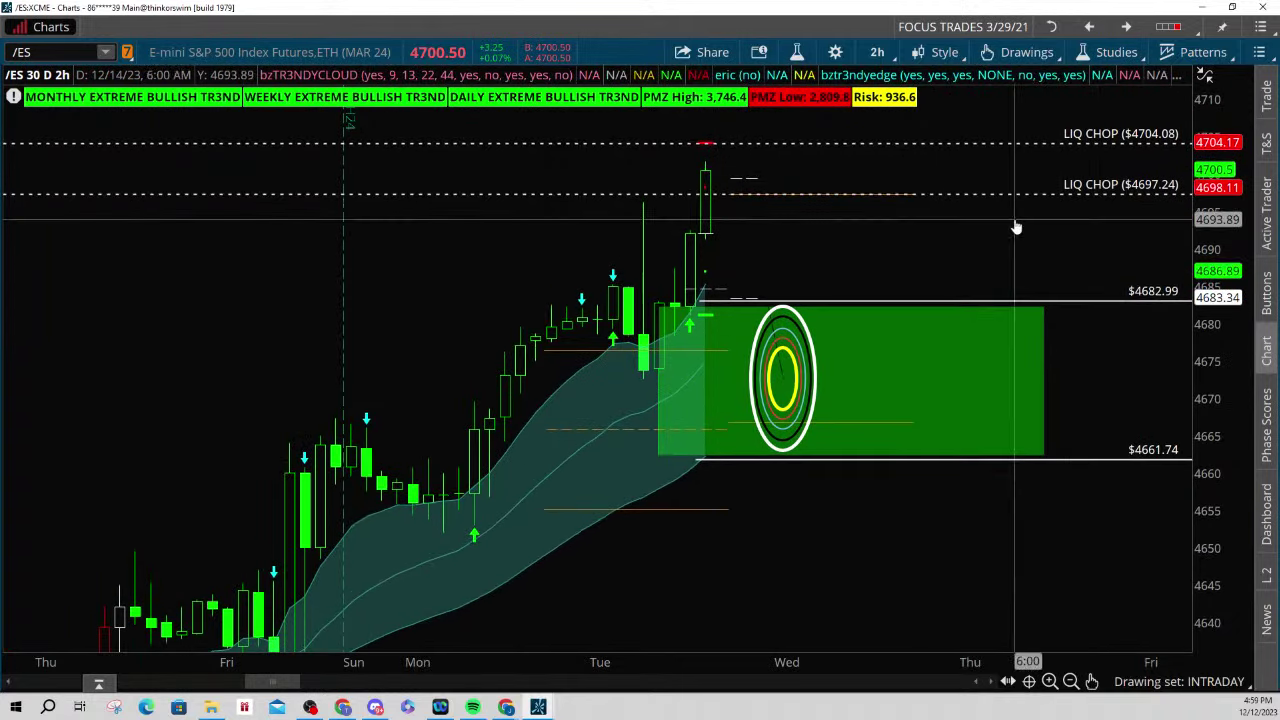
pyautogui.moveTo(1015, 224); pyautogui.dragTo(1003, 302)
pyautogui.middleClick(925, 300)
pyautogui.click(939, 514)
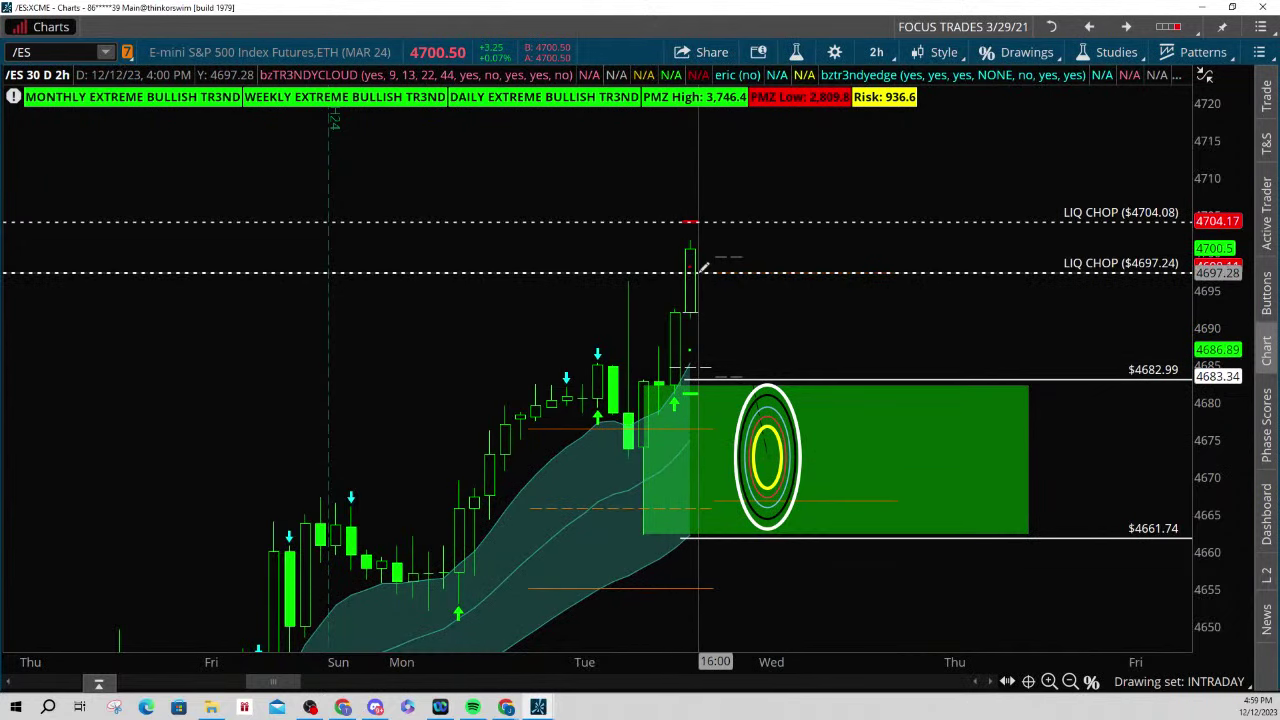
pyautogui.click(680, 393)
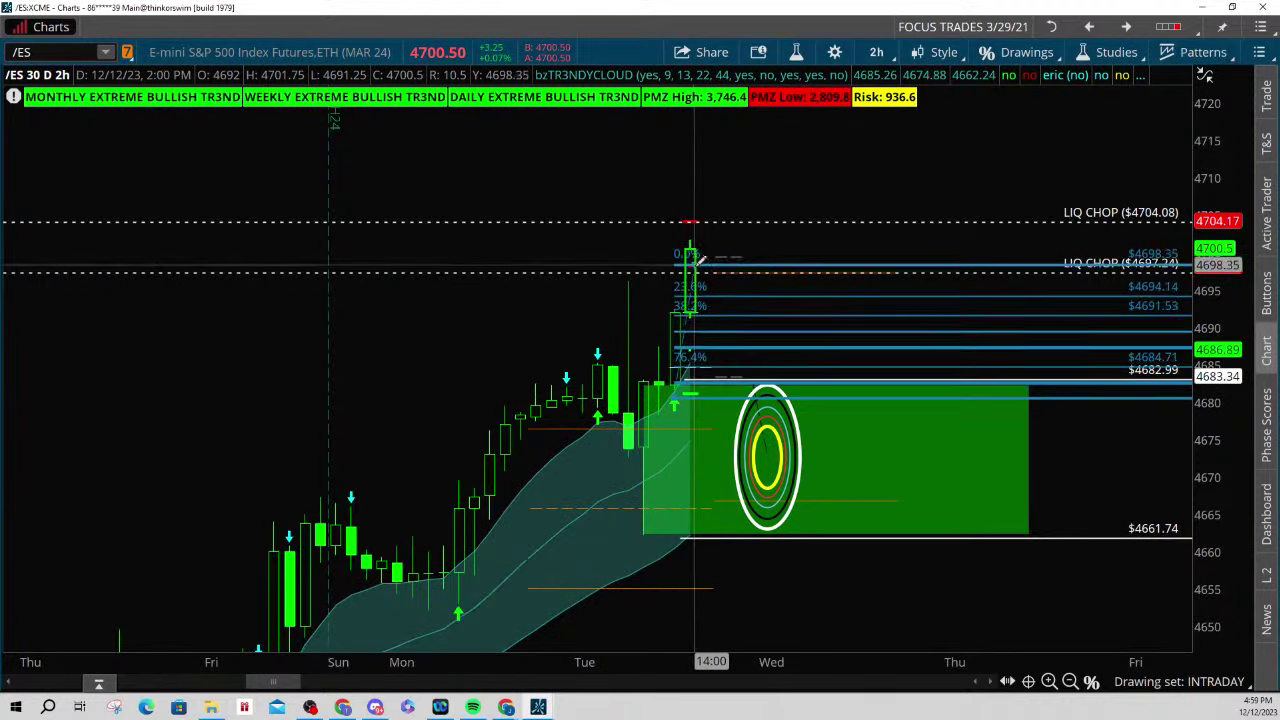
pyautogui.click(678, 229)
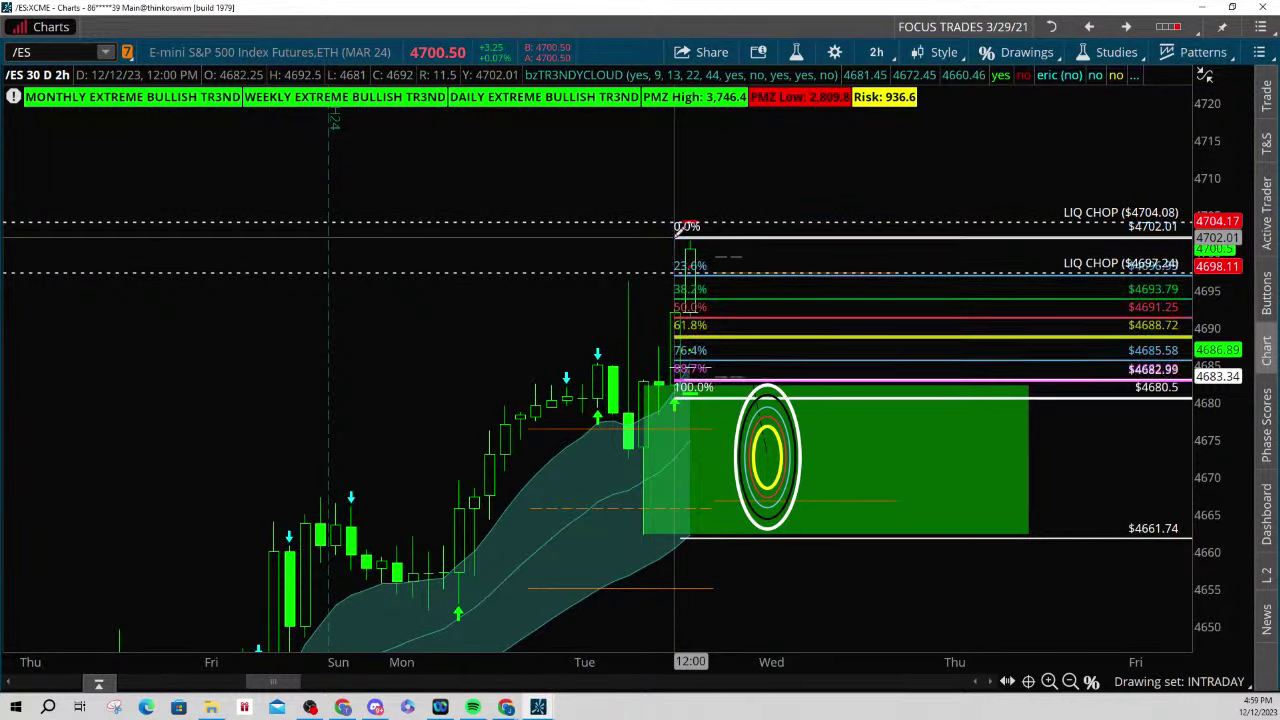
pyautogui.middleClick(717, 279)
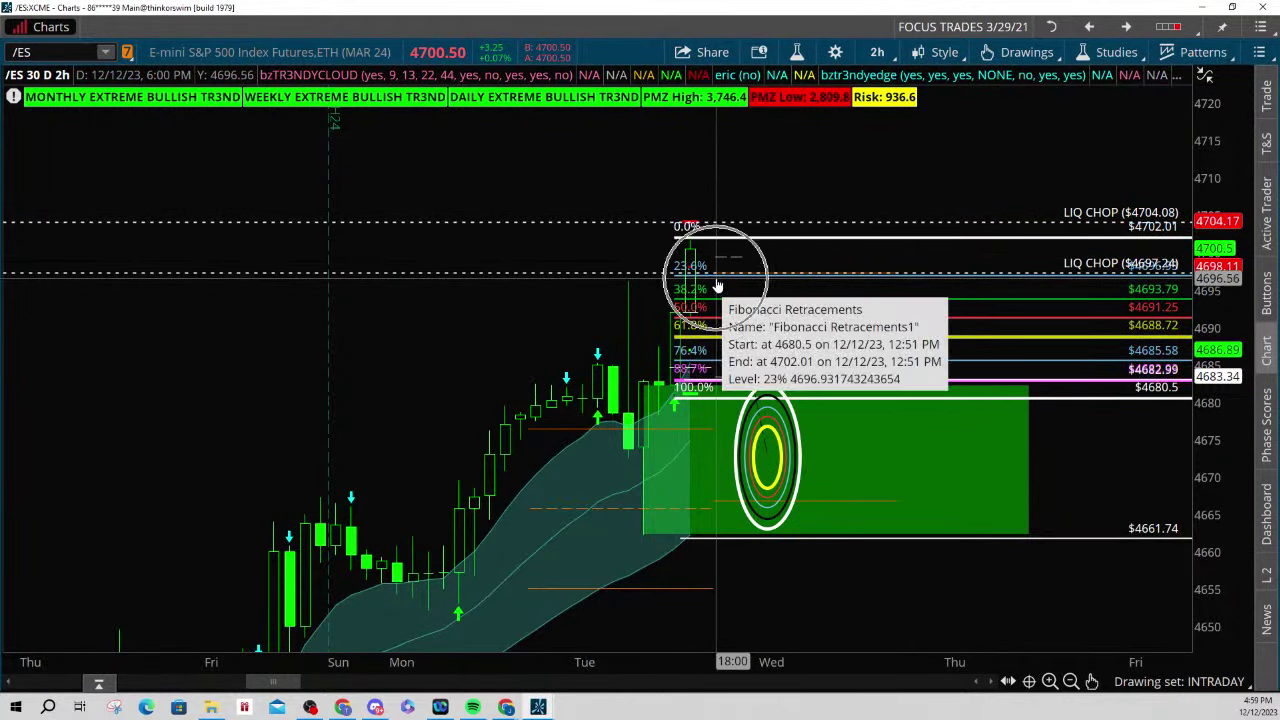
# Delete the Fibonacci retracement drawn between 4680.5 and 4702.01
pyautogui.click(801, 280)
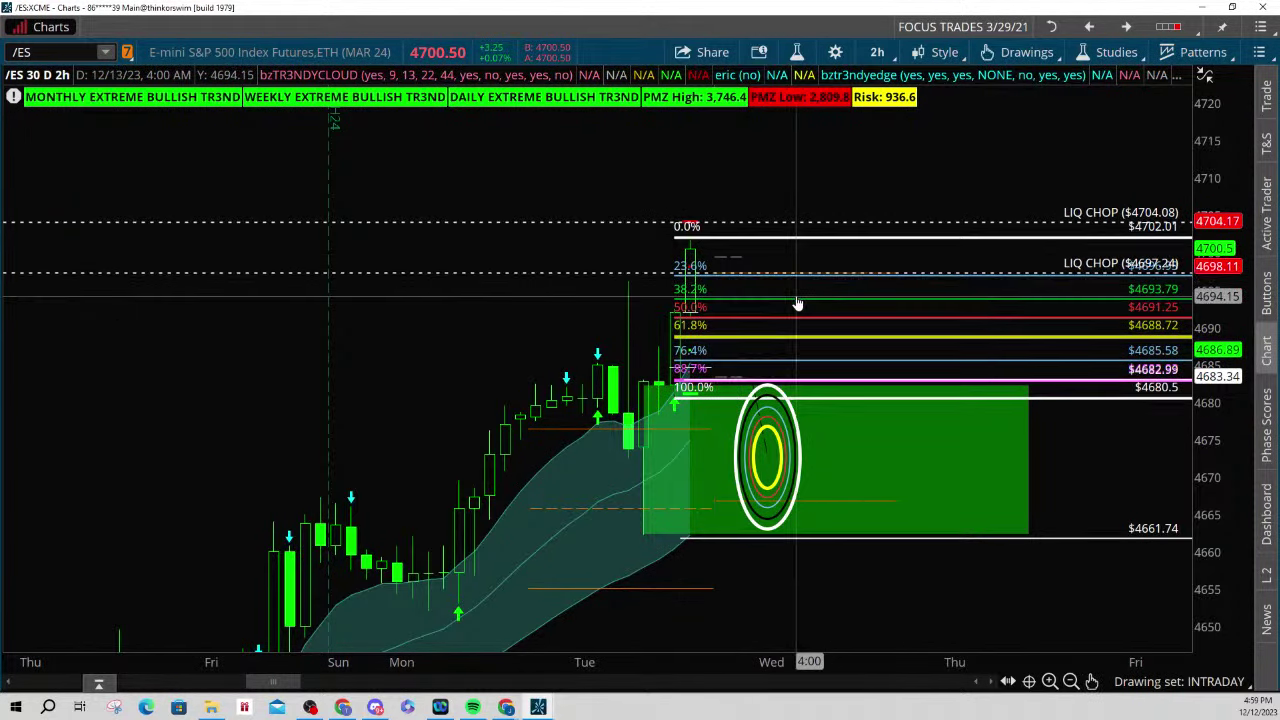
pyautogui.click(717, 240)
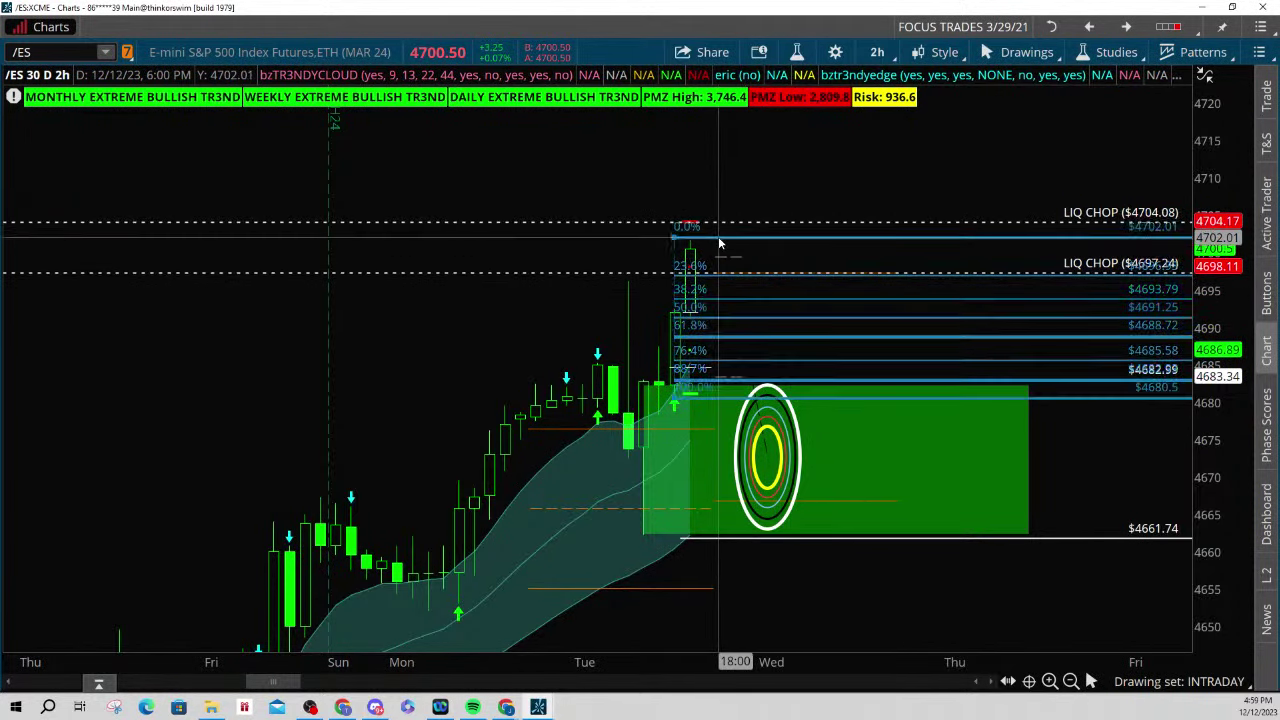
pyautogui.press('Delete')
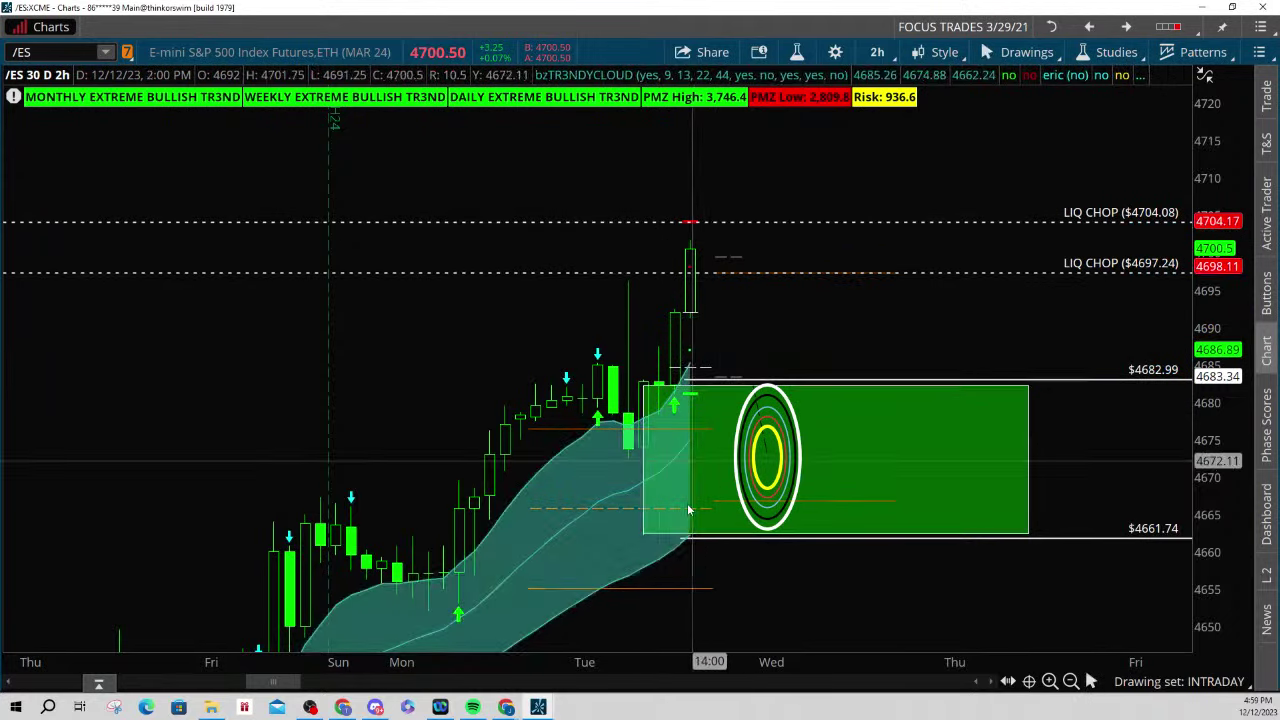
pyautogui.moveTo(572, 664); pyautogui.dragTo(700, 642)
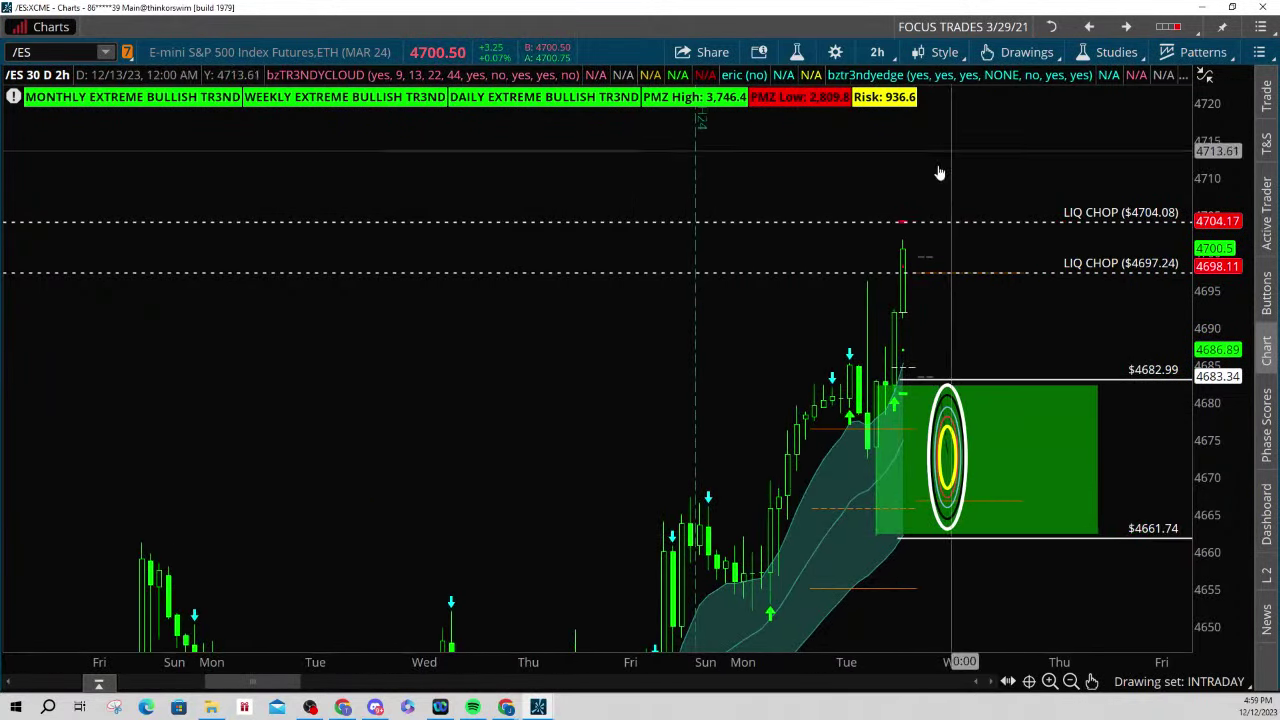
# Review the four-hour and daily /ES charts, comparing the current price with the late-July highs, and return to the 2-hour chart
pyautogui.click(1094, 34)
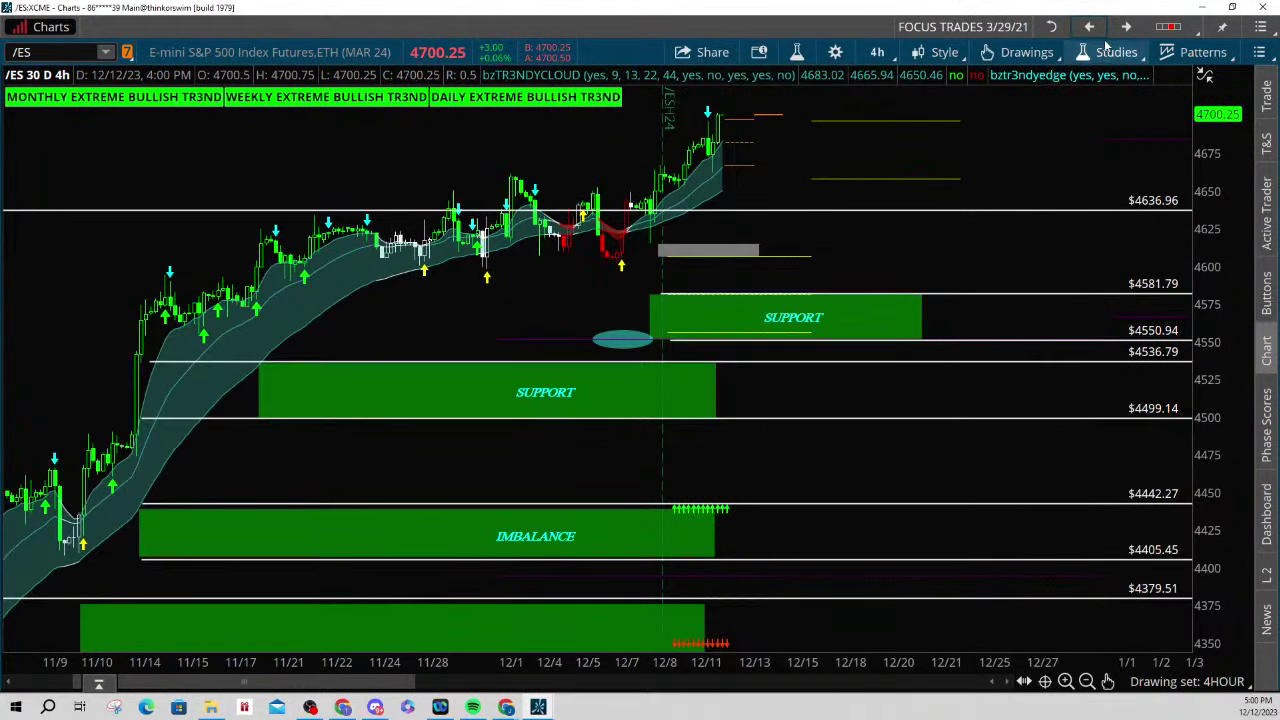
pyautogui.click(1089, 28)
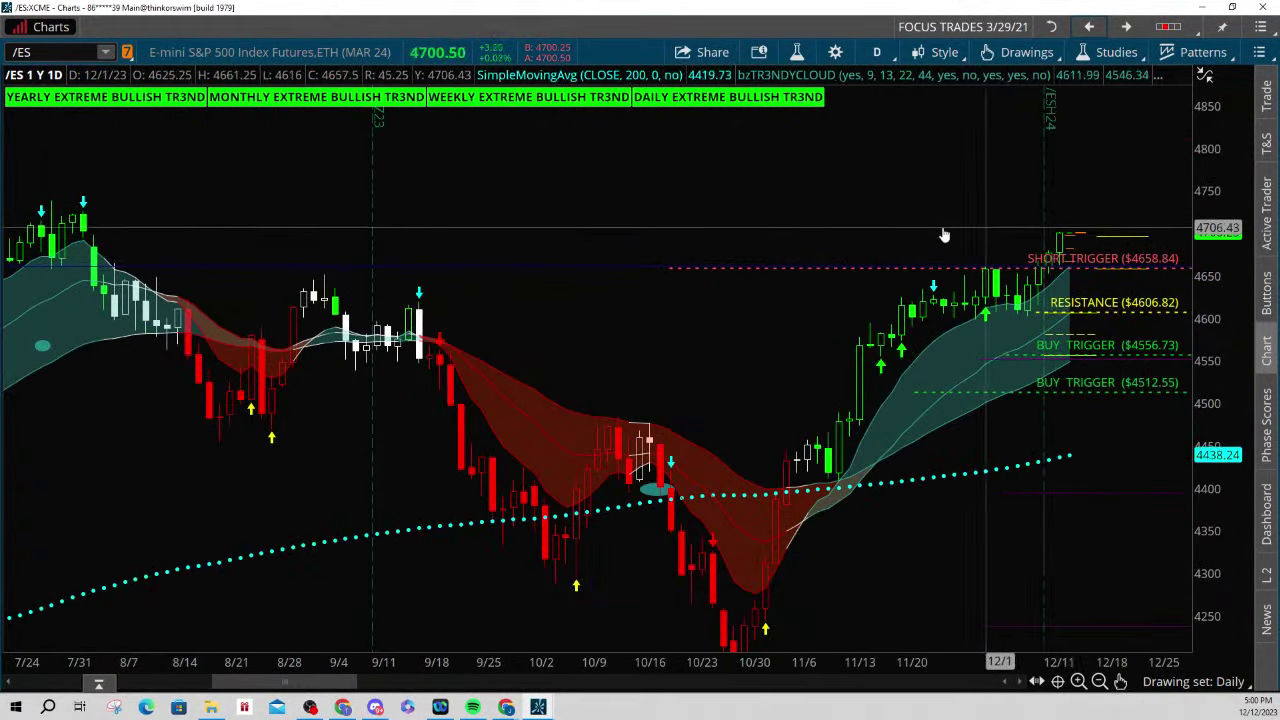
pyautogui.middleClick(110, 240)
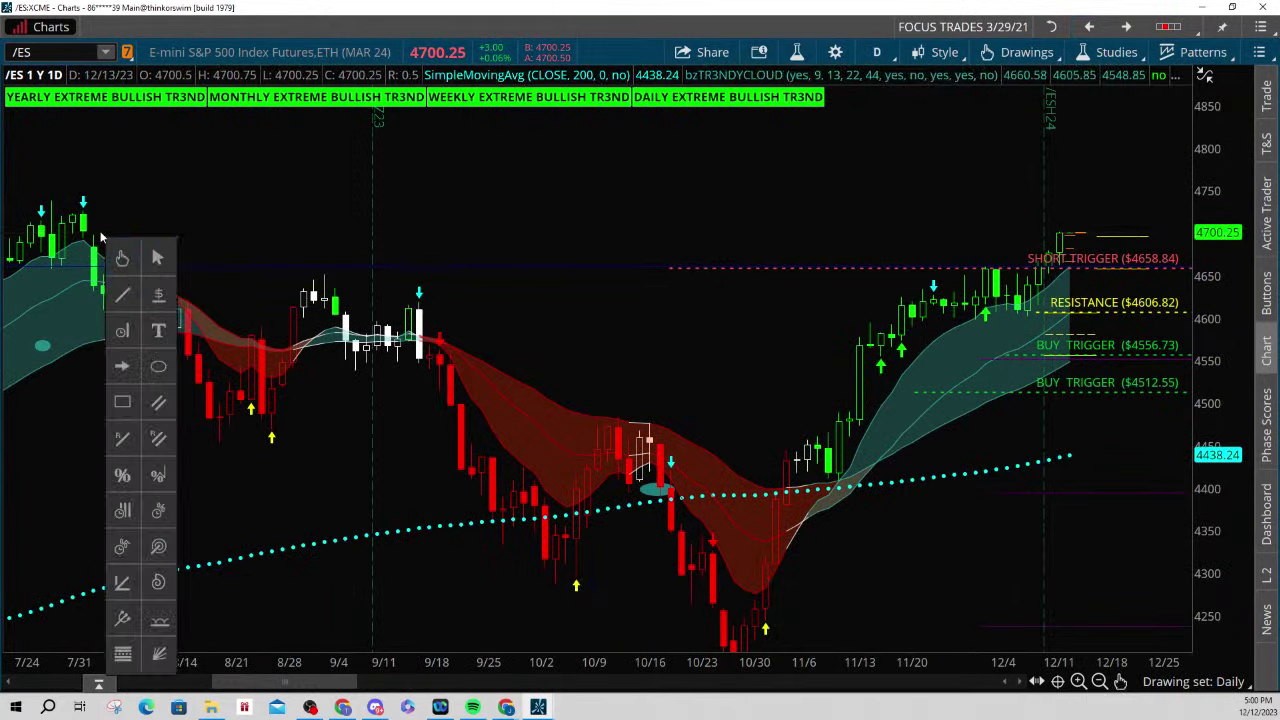
pyautogui.click(122, 258)
pyautogui.moveTo(122, 258)
pyautogui.mouseDown()
pyautogui.moveTo(170, 294)
pyautogui.moveTo(168, 350)
pyautogui.mouseUp()
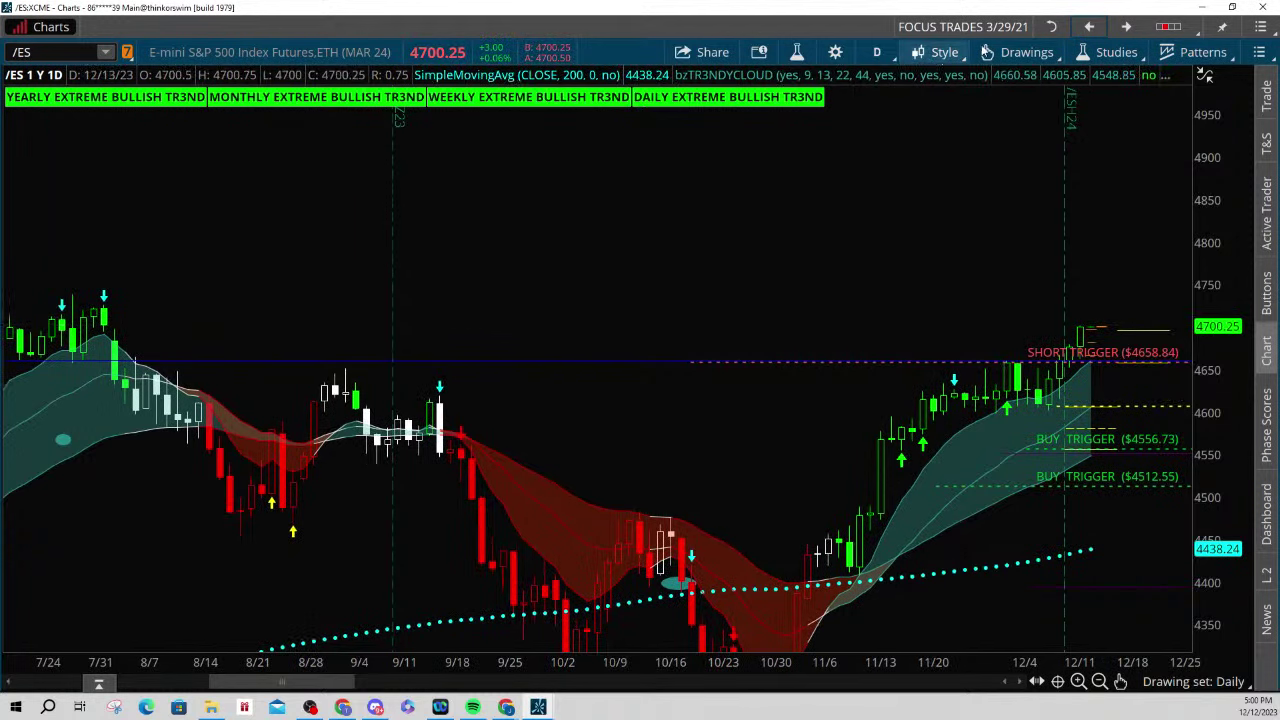
pyautogui.click(1126, 27)
pyautogui.click(1126, 27)
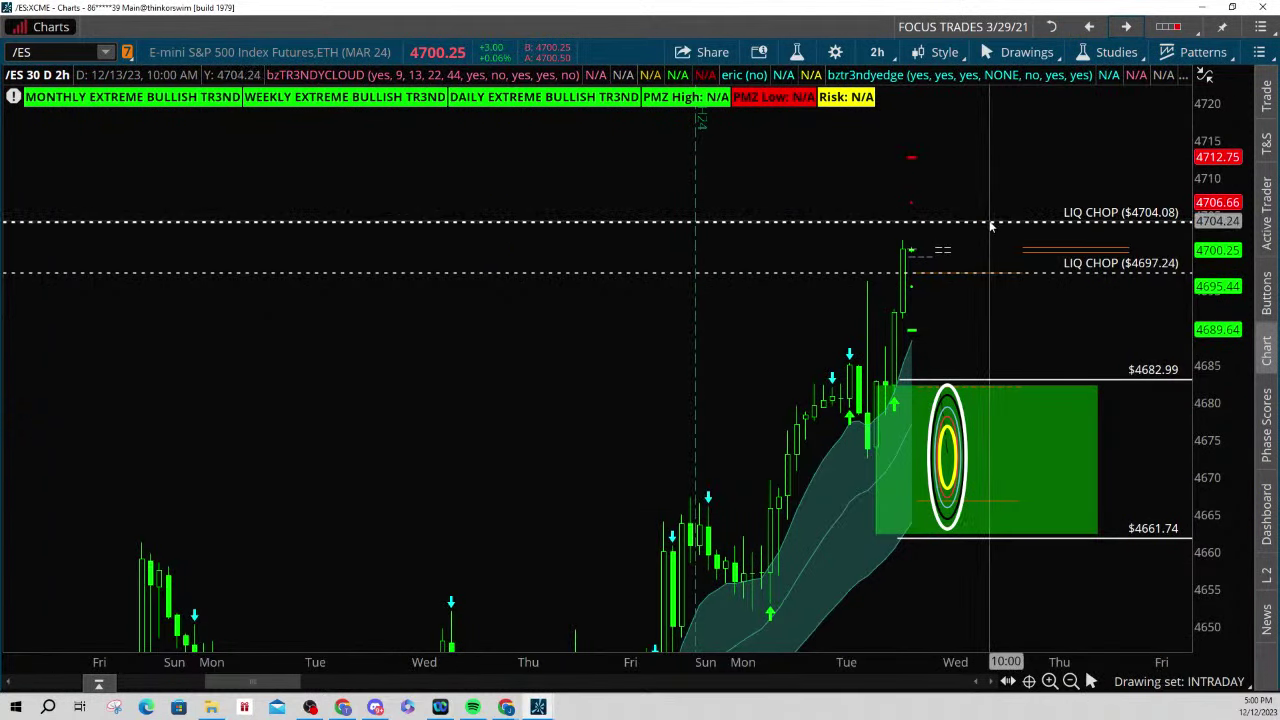
# Lower the 4704.08 LIQ CHOP level to 4702.74, and draw price levels at the red marks above it, 4706.56 and 4712.63
pyautogui.moveTo(989, 220); pyautogui.dragTo(952, 195)
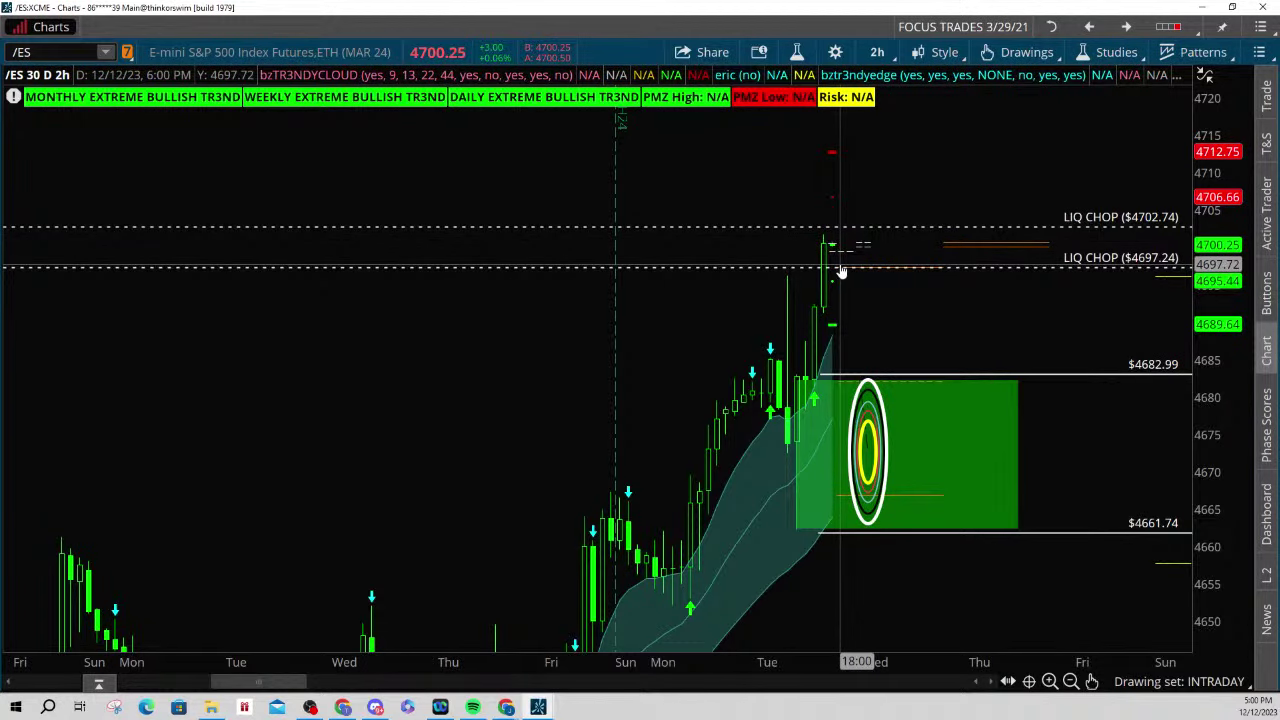
pyautogui.moveTo(934, 287); pyautogui.dragTo(925, 362)
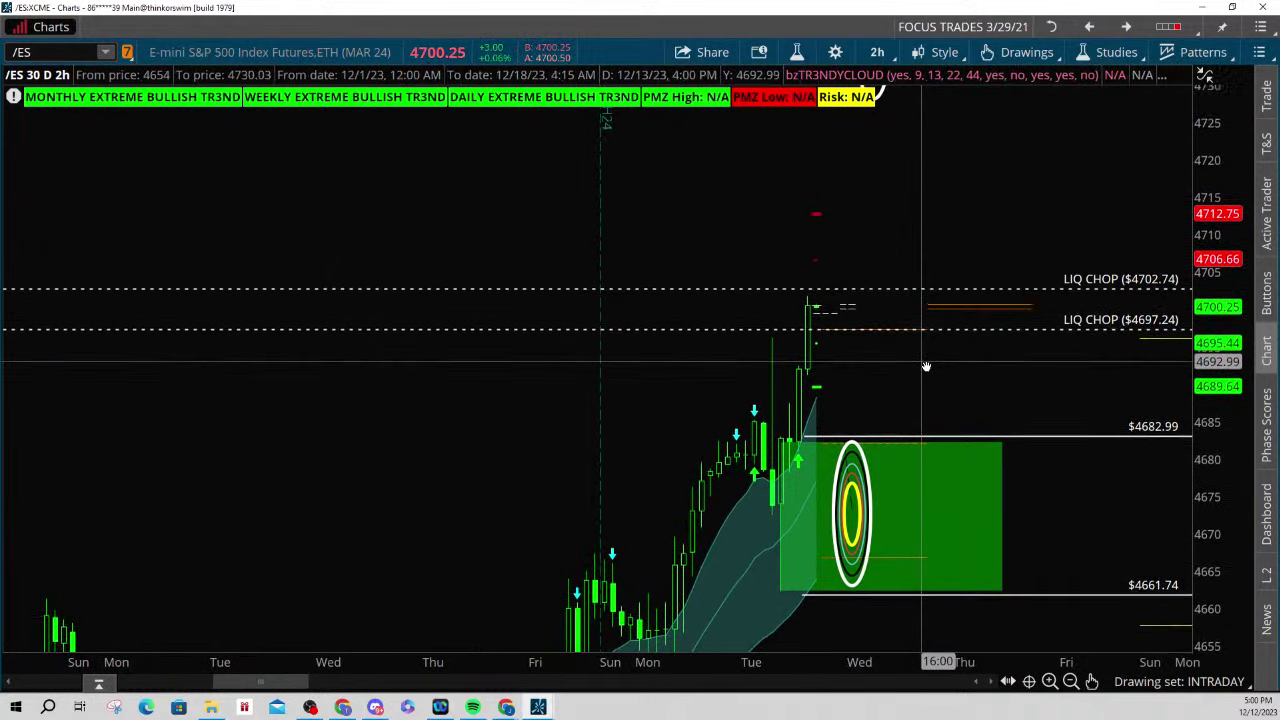
pyautogui.middleClick(900, 245)
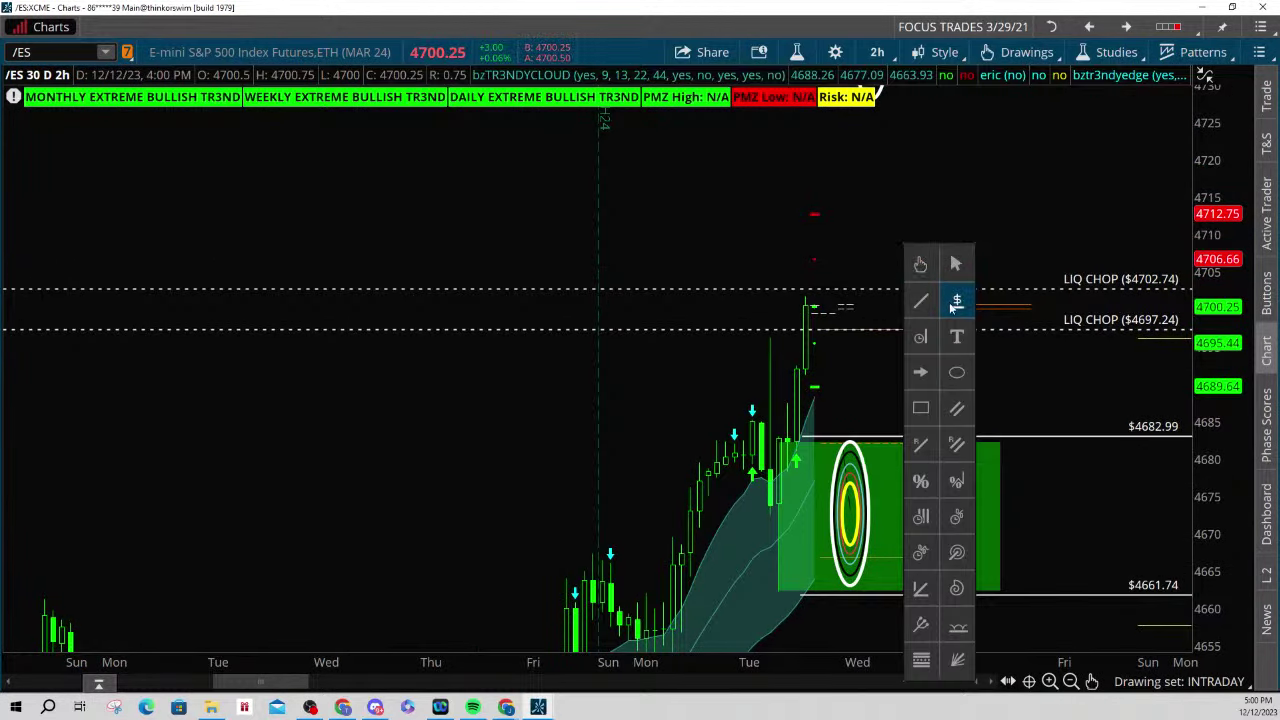
pyautogui.click(954, 304)
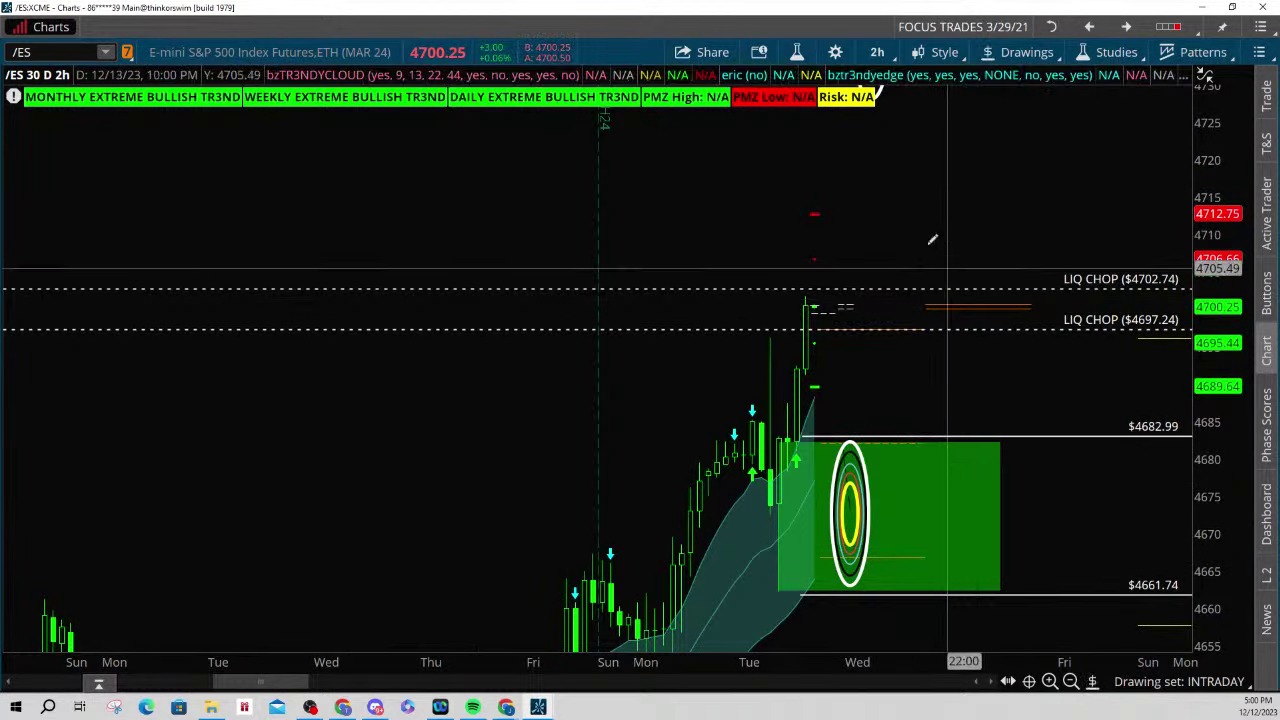
pyautogui.click(818, 258)
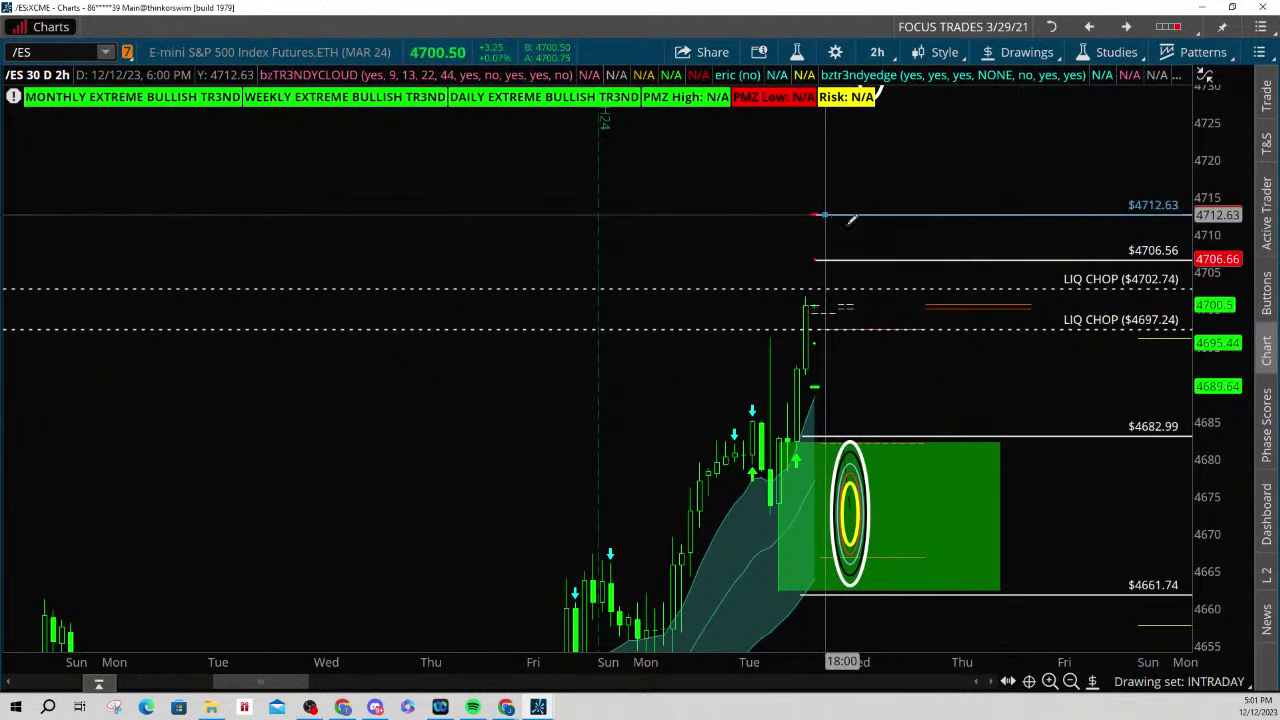
pyautogui.click(826, 214)
pyautogui.middleClick(943, 245)
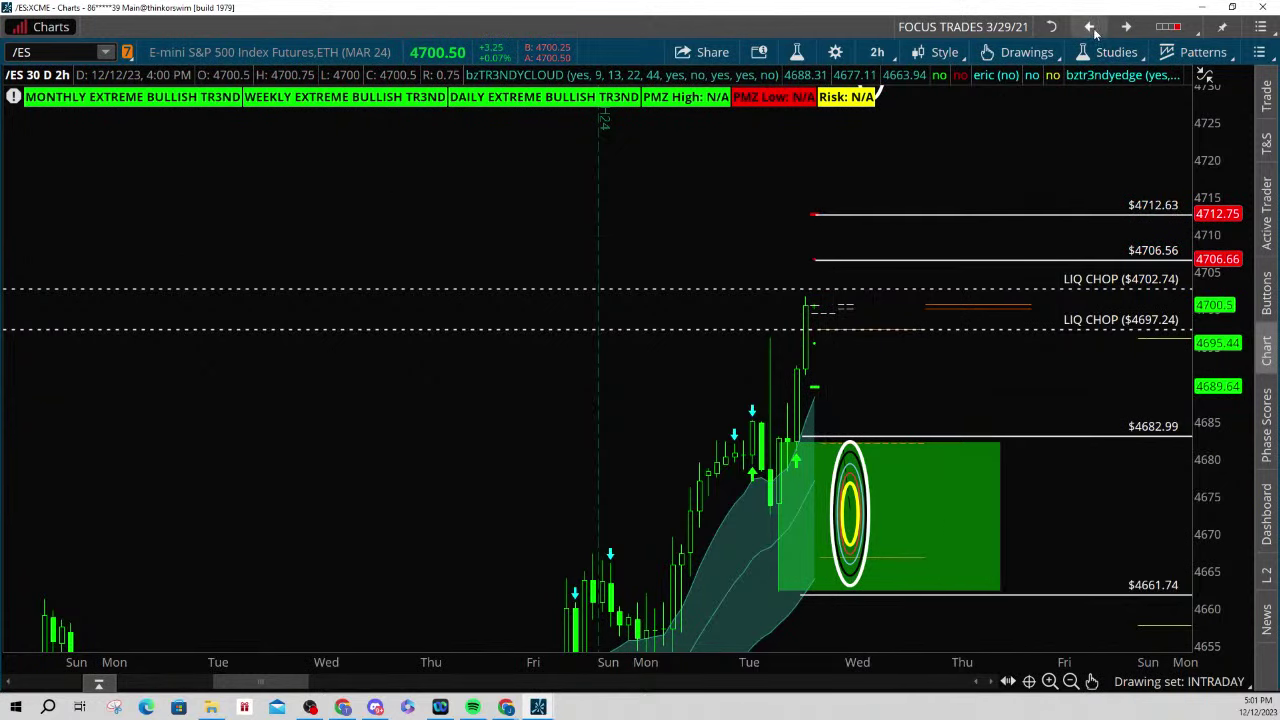
# Check the late-July swing high on the daily chart and return to the 2-hour chart
pyautogui.click(1092, 28)
pyautogui.click(1092, 28)
pyautogui.moveTo(450, 329); pyautogui.dragTo(642, 306)
pyautogui.middleClick(320, 296)
pyautogui.click(382, 332)
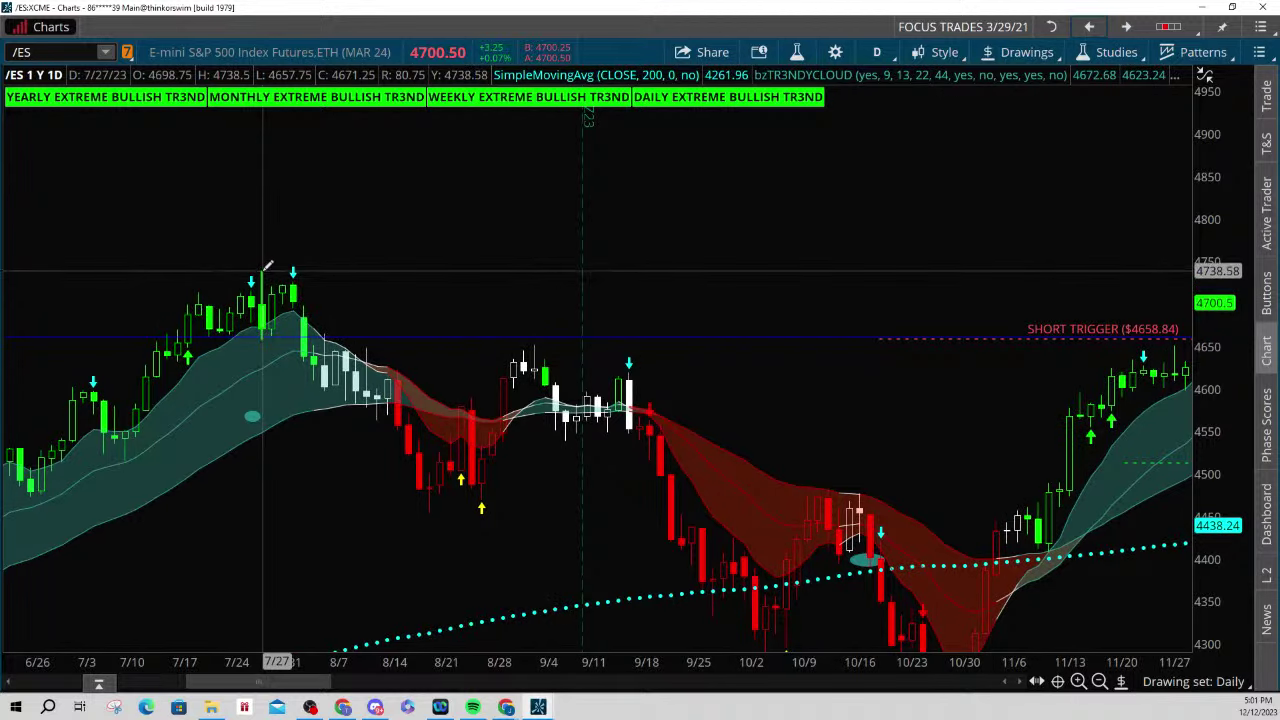
pyautogui.click(1126, 28)
pyautogui.click(1126, 28)
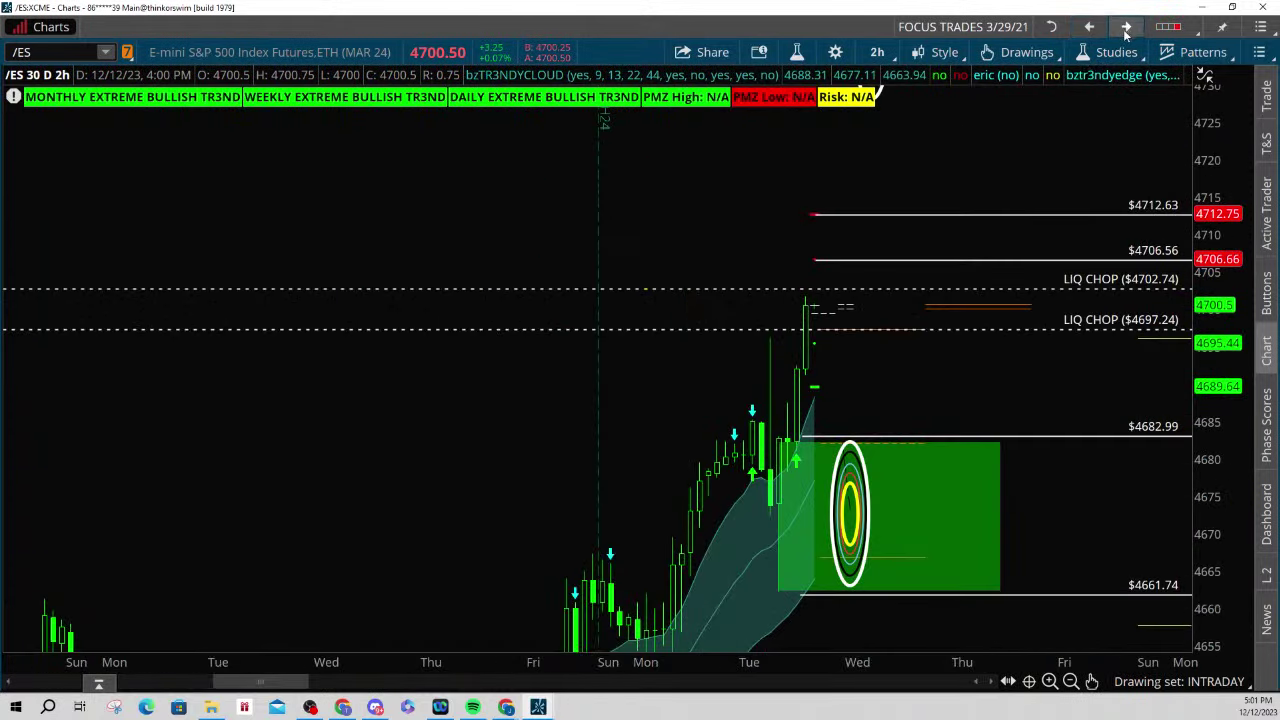
# Draw a price level at 4723.16, above the 4712.63 level
pyautogui.middleClick(895, 190)
pyautogui.click(950, 246)
pyautogui.click(816, 211)
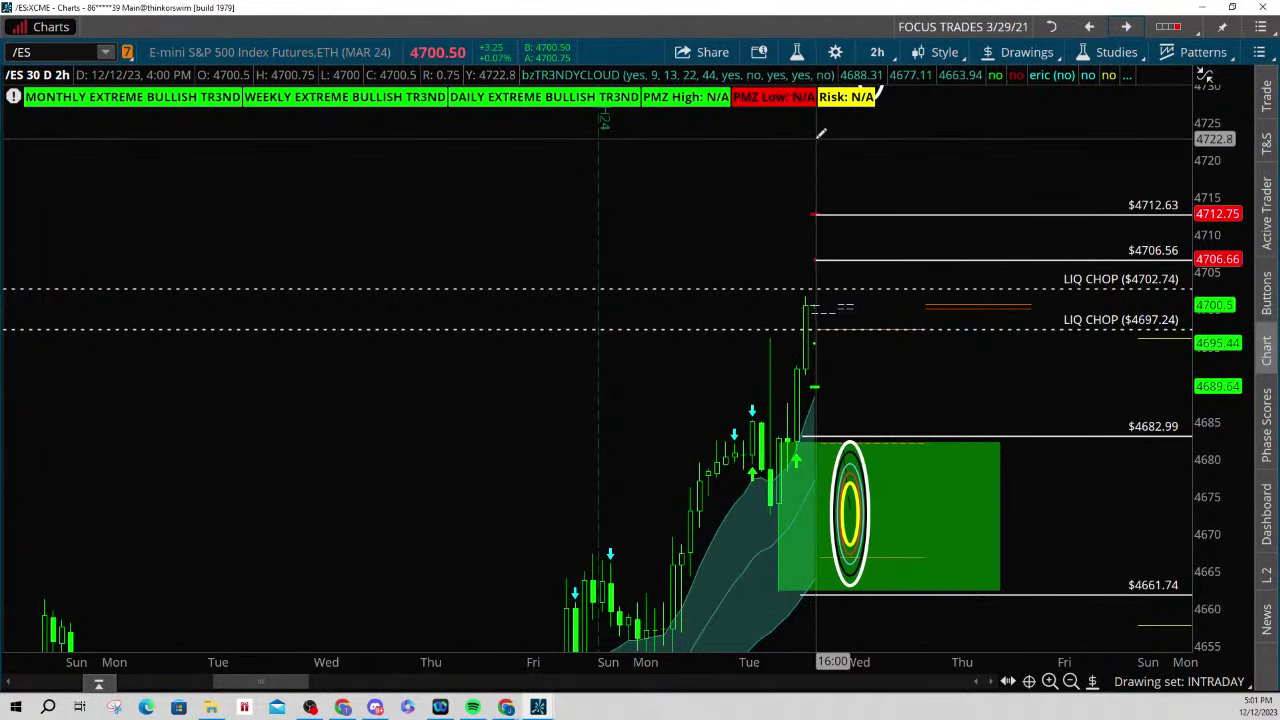
pyautogui.click(816, 135)
pyautogui.middleClick(852, 169)
pyautogui.click(874, 191)
# Draw a price level at 4738.2, matching the July high on the daily chart
pyautogui.moveTo(1056, 172); pyautogui.dragTo(1048, 328)
pyautogui.middleClick(998, 290)
pyautogui.click(1052, 322)
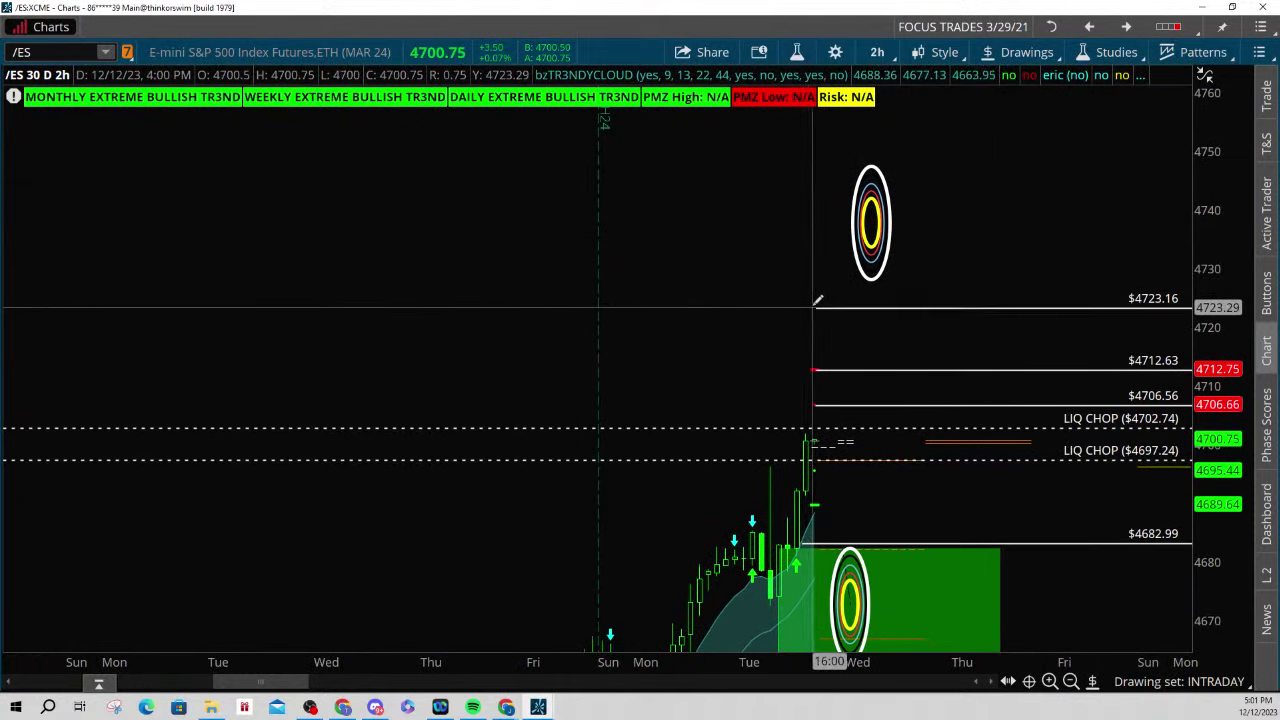
pyautogui.click(817, 220)
pyautogui.middleClick(830, 265)
pyautogui.click(880, 289)
# Move and resize the upper Fibonacci arcs to fit between the 4723.16 and 4738.2 price levels
pyautogui.moveTo(974, 271); pyautogui.dragTo(965, 219)
pyautogui.moveTo(1206, 254); pyautogui.dragTo(1206, 281)
pyautogui.moveTo(986, 239); pyautogui.dragTo(971, 198)
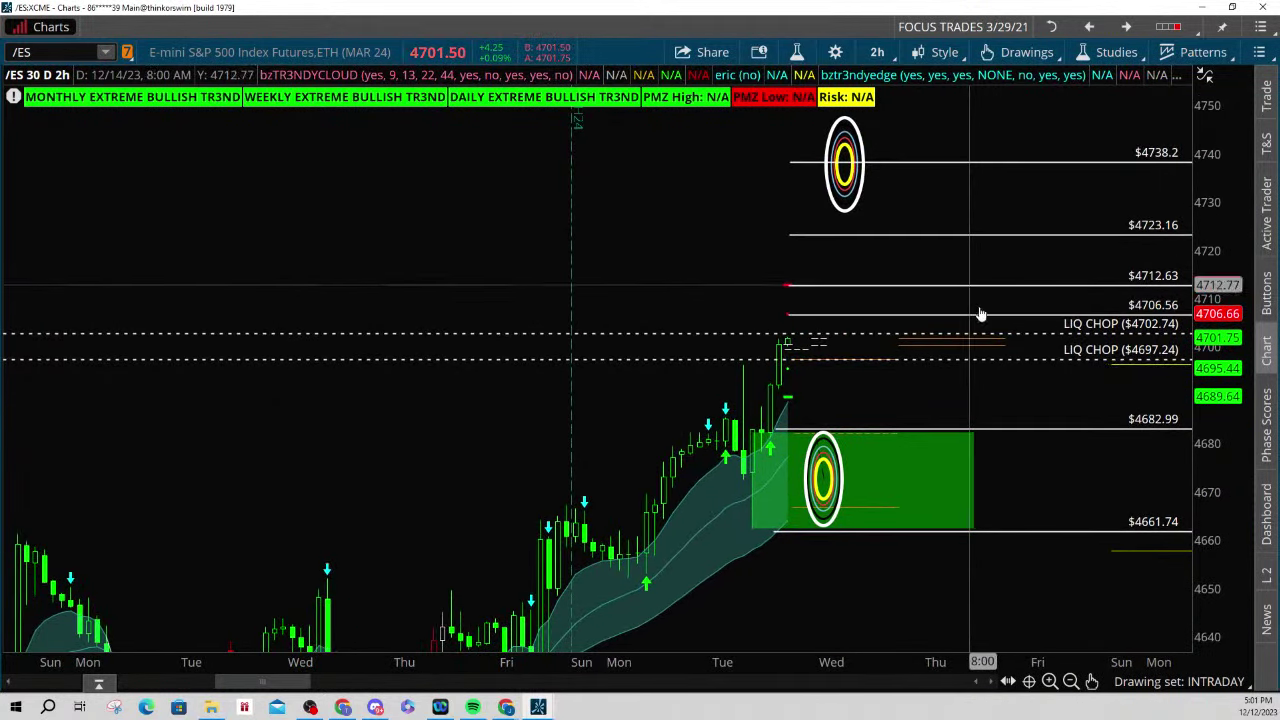
pyautogui.moveTo(950, 655); pyautogui.dragTo(814, 655)
pyautogui.moveTo(765, 395); pyautogui.dragTo(929, 424)
pyautogui.moveTo(875, 212)
pyautogui.mouseDown()
pyautogui.moveTo(877, 234)
pyautogui.moveTo(796, 273)
pyautogui.mouseUp()
pyautogui.moveTo(771, 198); pyautogui.dragTo(789, 234)
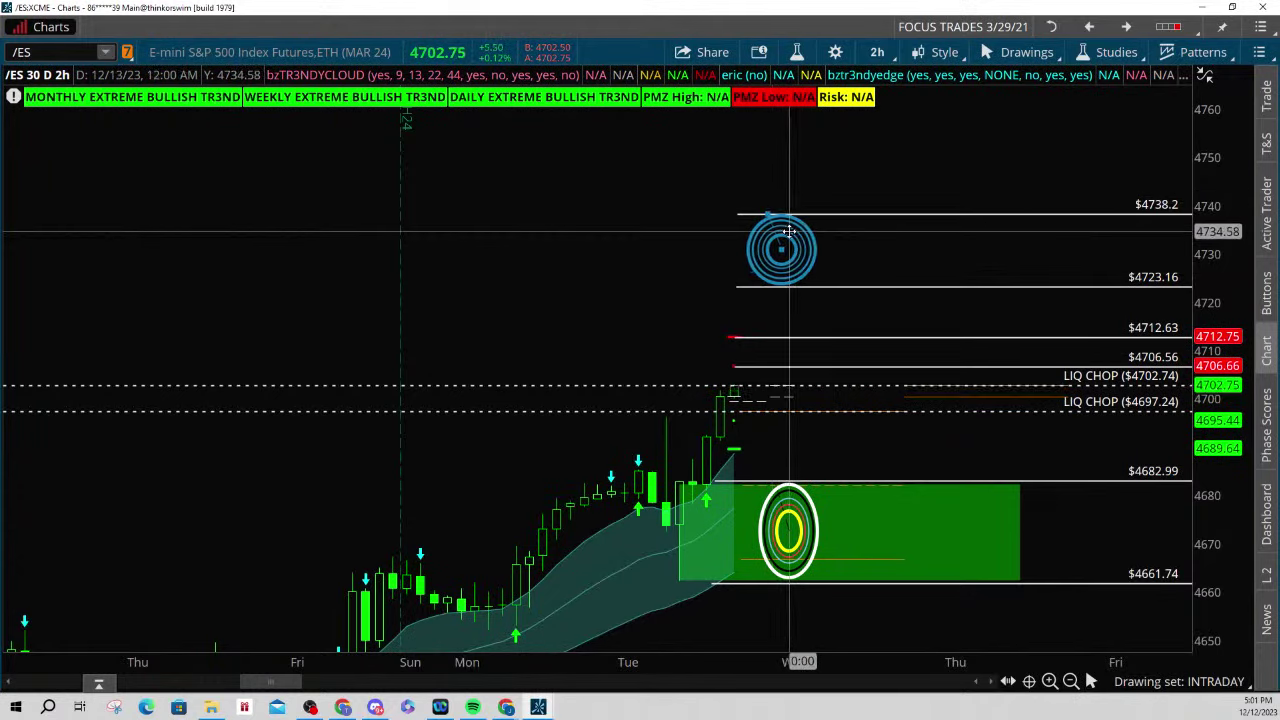
# Examine the latest candle closely against the 4702.74 and 4697.24 LIQ CHOP levels
pyautogui.moveTo(880, 260); pyautogui.dragTo(882, 213)
pyautogui.moveTo(1215, 361); pyautogui.dragTo(1215, 340)
pyautogui.moveTo(1008, 433); pyautogui.dragTo(951, 420)
pyautogui.moveTo(741, 663); pyautogui.dragTo(634, 663)
pyautogui.moveTo(686, 392); pyautogui.dragTo(703, 402)
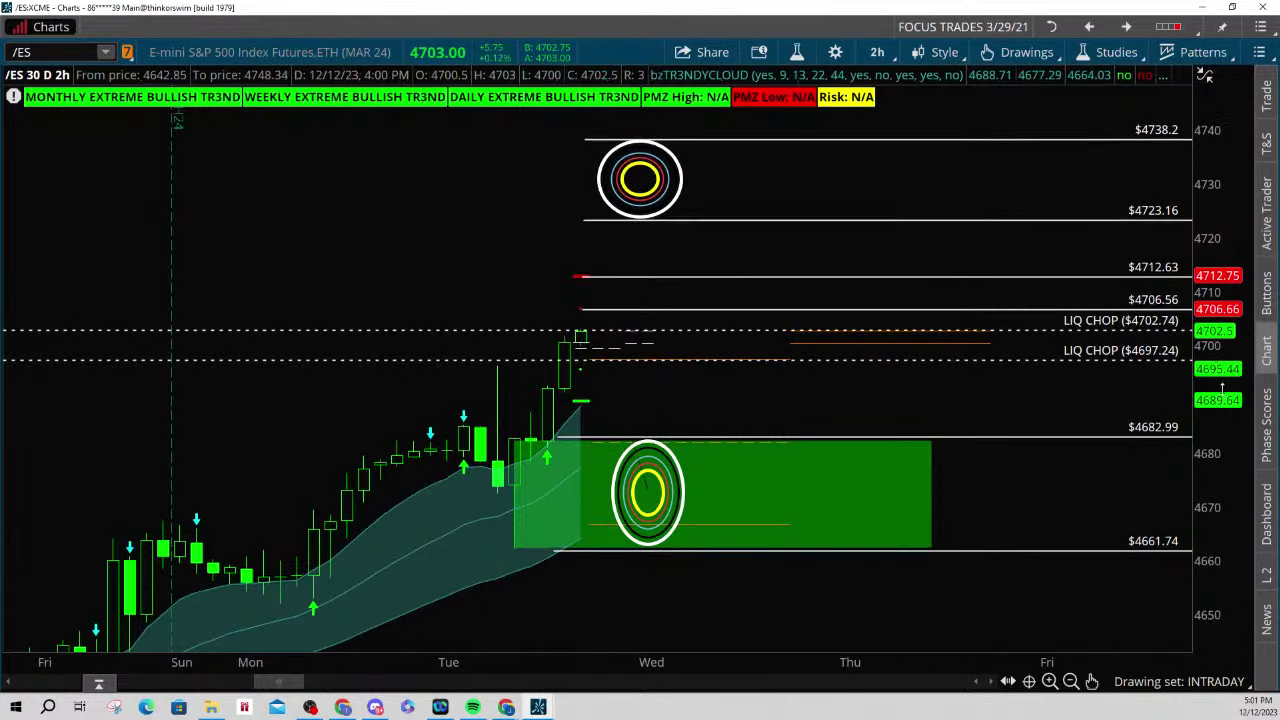
pyautogui.moveTo(1223, 393); pyautogui.dragTo(1221, 351)
pyautogui.moveTo(754, 422); pyautogui.dragTo(803, 437)
pyautogui.moveTo(1215, 437); pyautogui.dragTo(1210, 230)
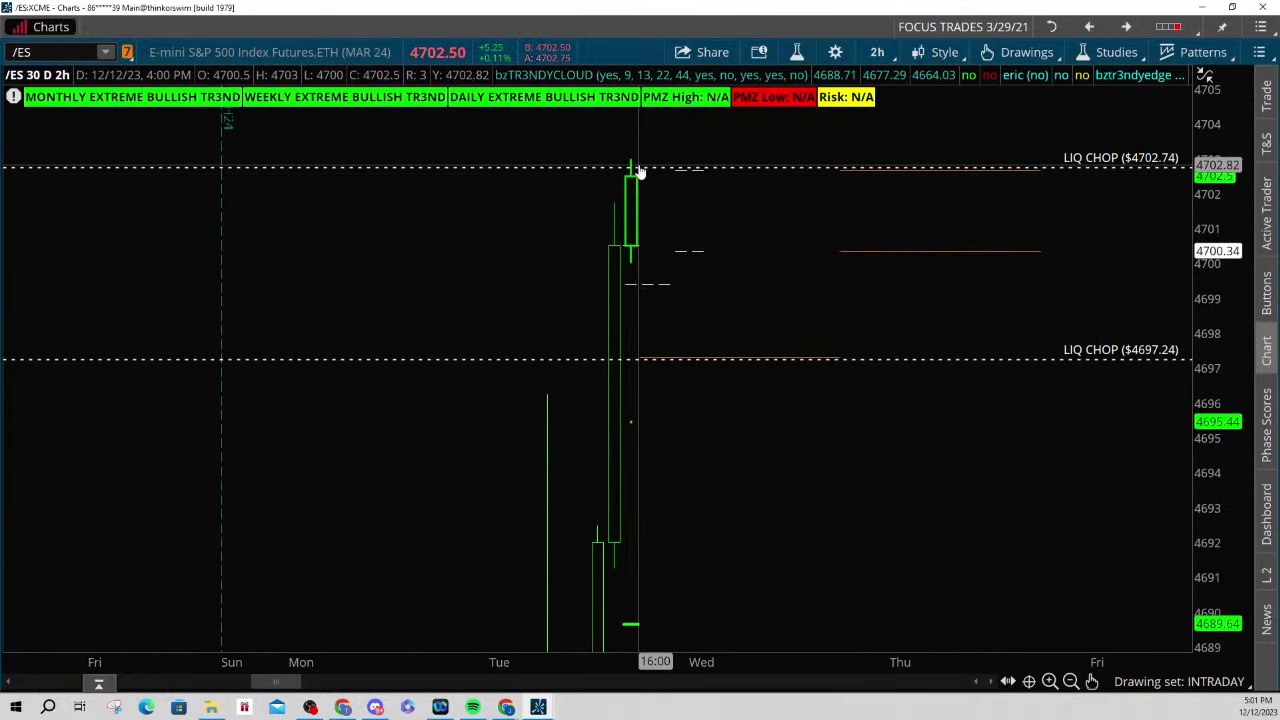
pyautogui.moveTo(1223, 220); pyautogui.dragTo(1218, 556)
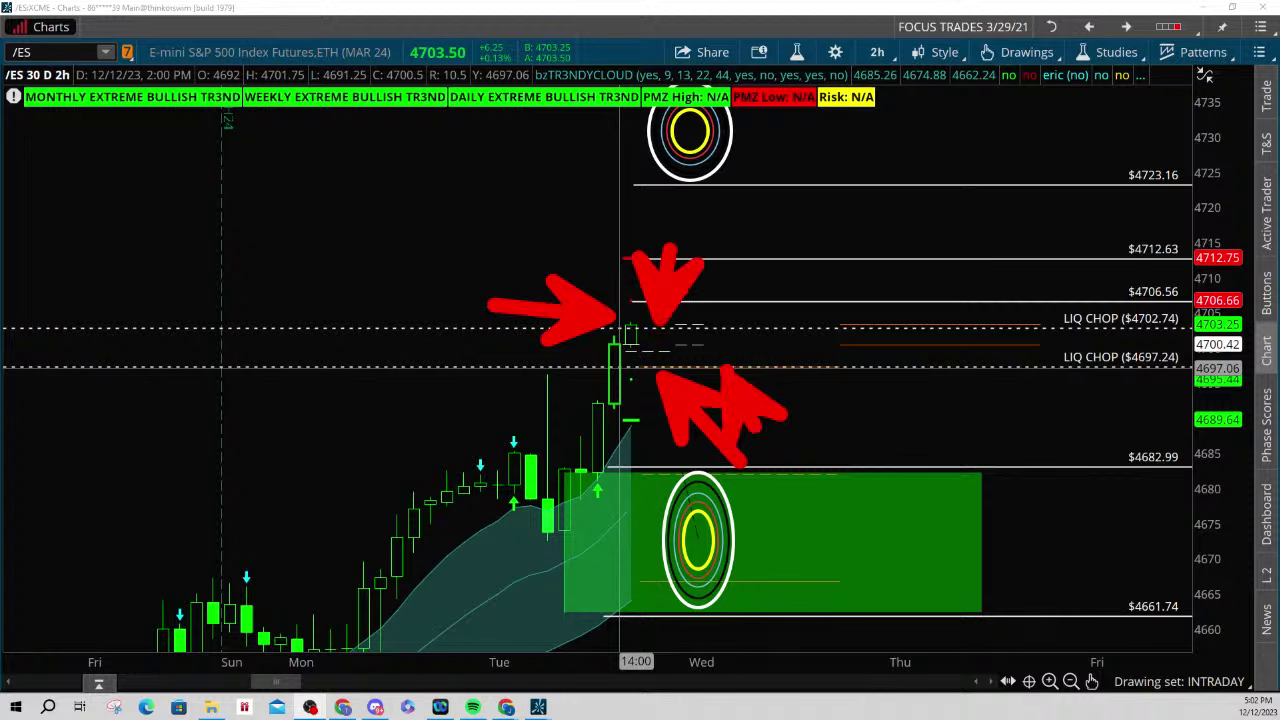
pyautogui.press('Escape')
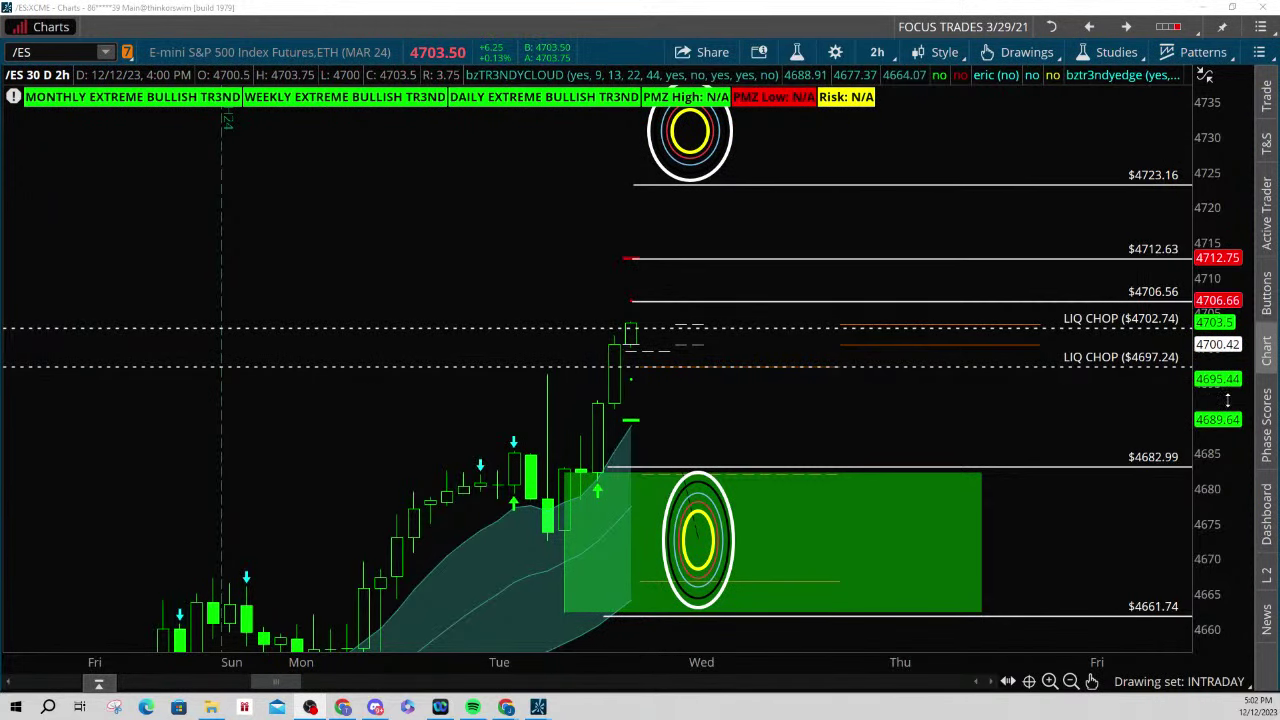
# Examine the sideways range between the LIQ CHOP levels, the breakout area up to 4723.16 and the pullback area below
pyautogui.moveTo(1226, 399); pyautogui.dragTo(1226, 416)
pyautogui.moveTo(1014, 414); pyautogui.dragTo(997, 415)
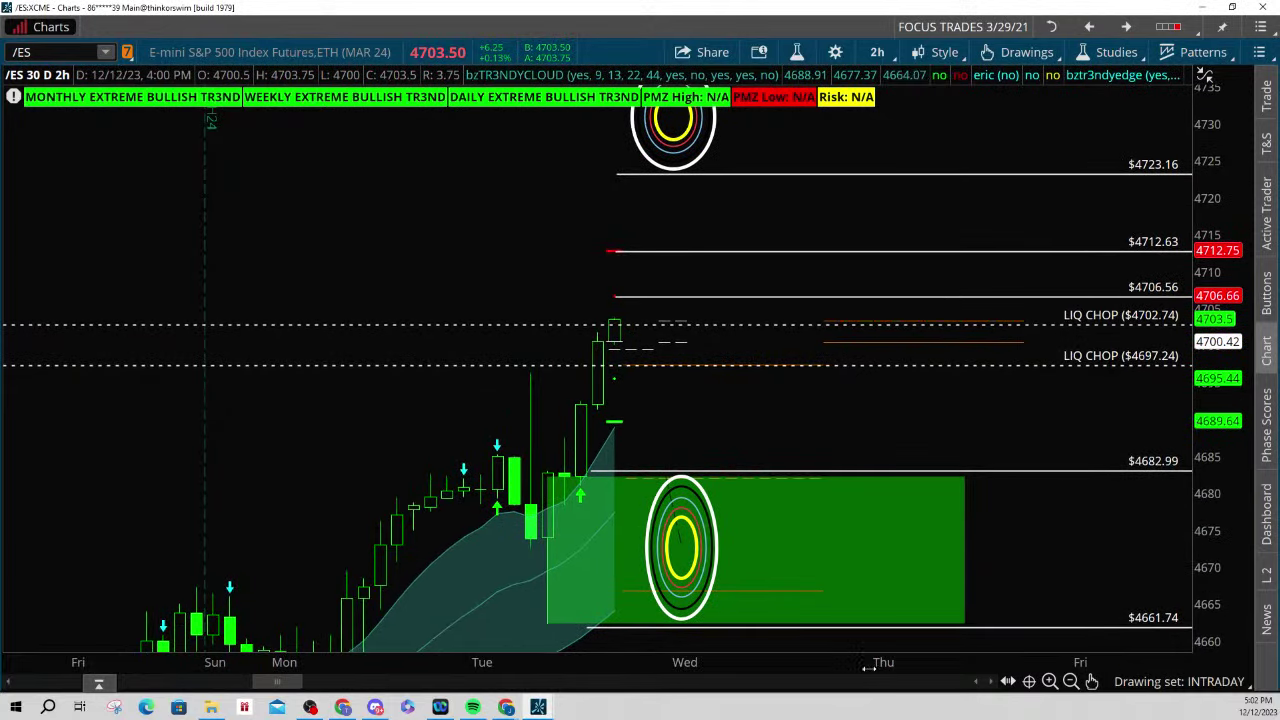
pyautogui.moveTo(869, 667); pyautogui.dragTo(809, 666)
pyautogui.moveTo(649, 463); pyautogui.dragTo(855, 472)
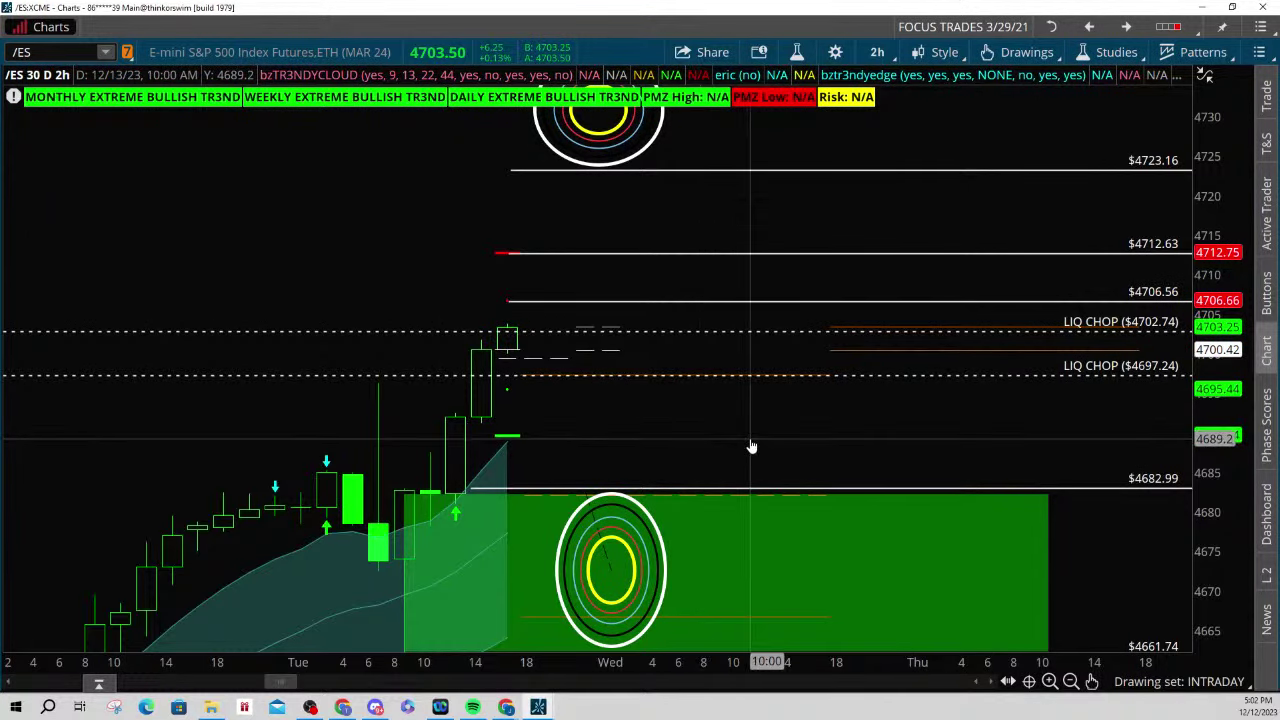
pyautogui.moveTo(754, 446); pyautogui.dragTo(780, 350)
pyautogui.scroll(1, 856, 432)
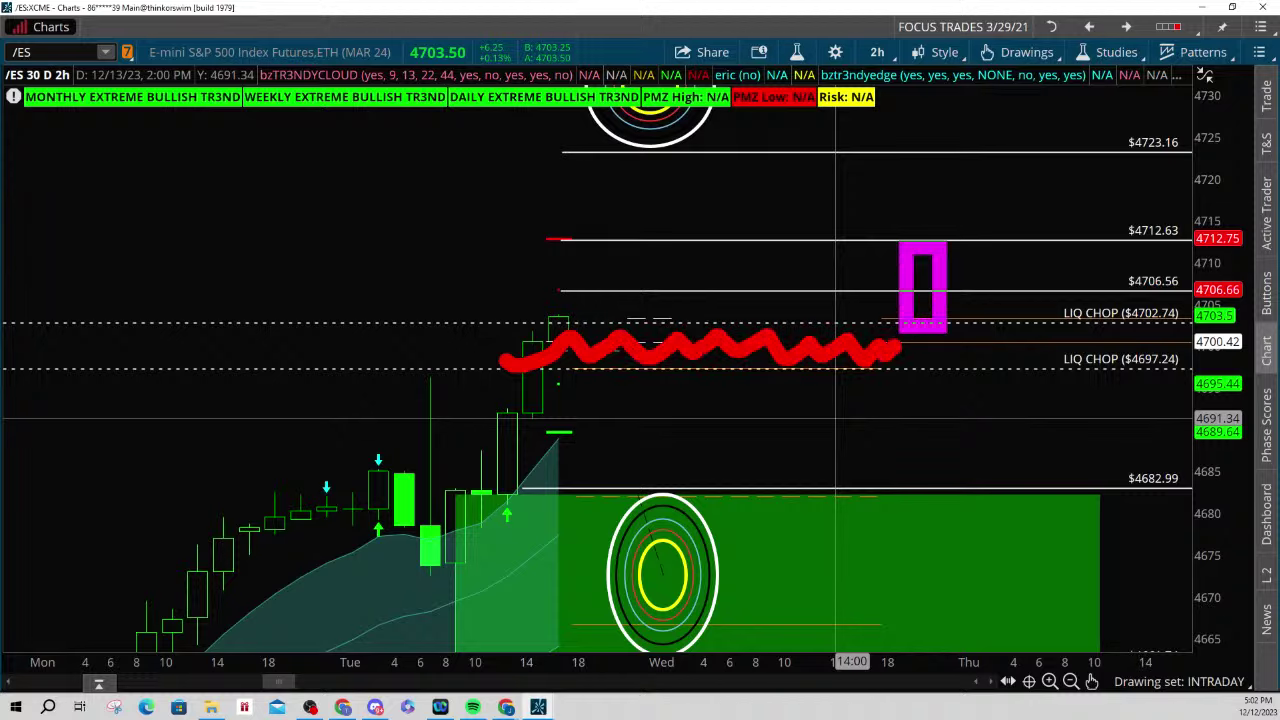
pyautogui.moveTo(933, 262); pyautogui.dragTo(962, 159)
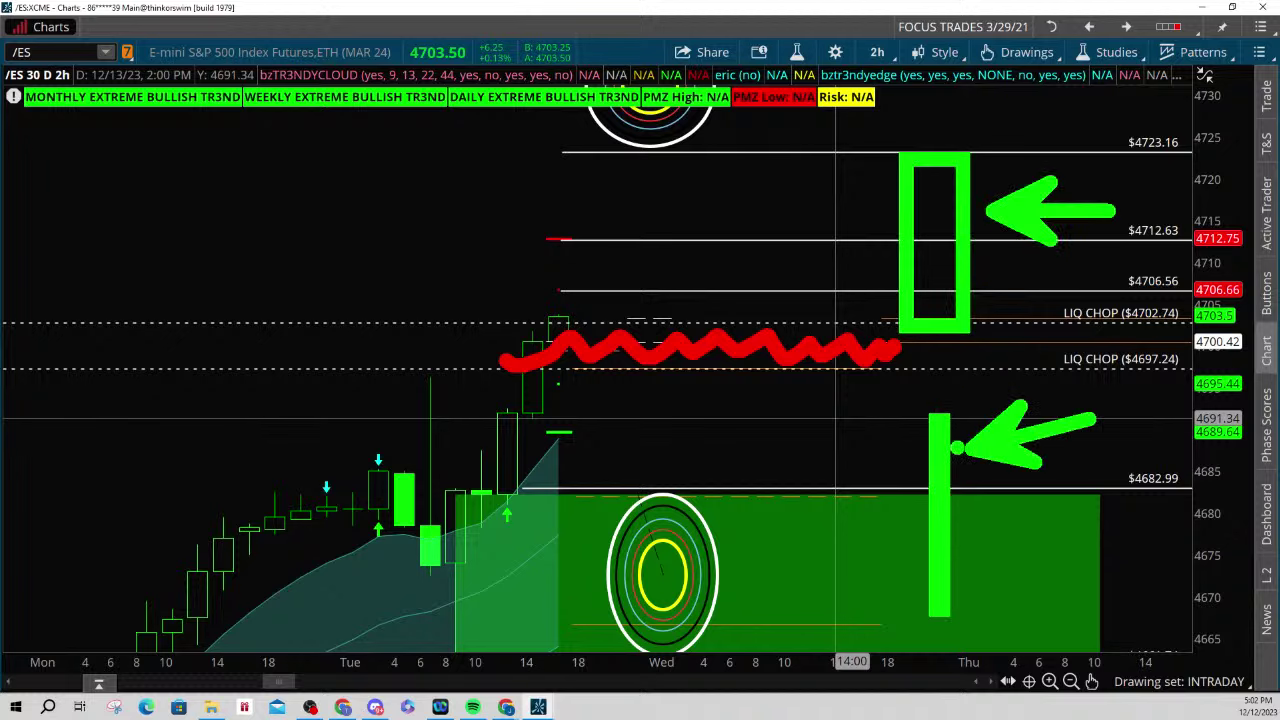
pyautogui.press('Escape')
# Examine the 2-hour timeframe's latest candle and the three trend cloud lines beneath it in the green zone
pyautogui.moveTo(817, 454); pyautogui.dragTo(920, 413)
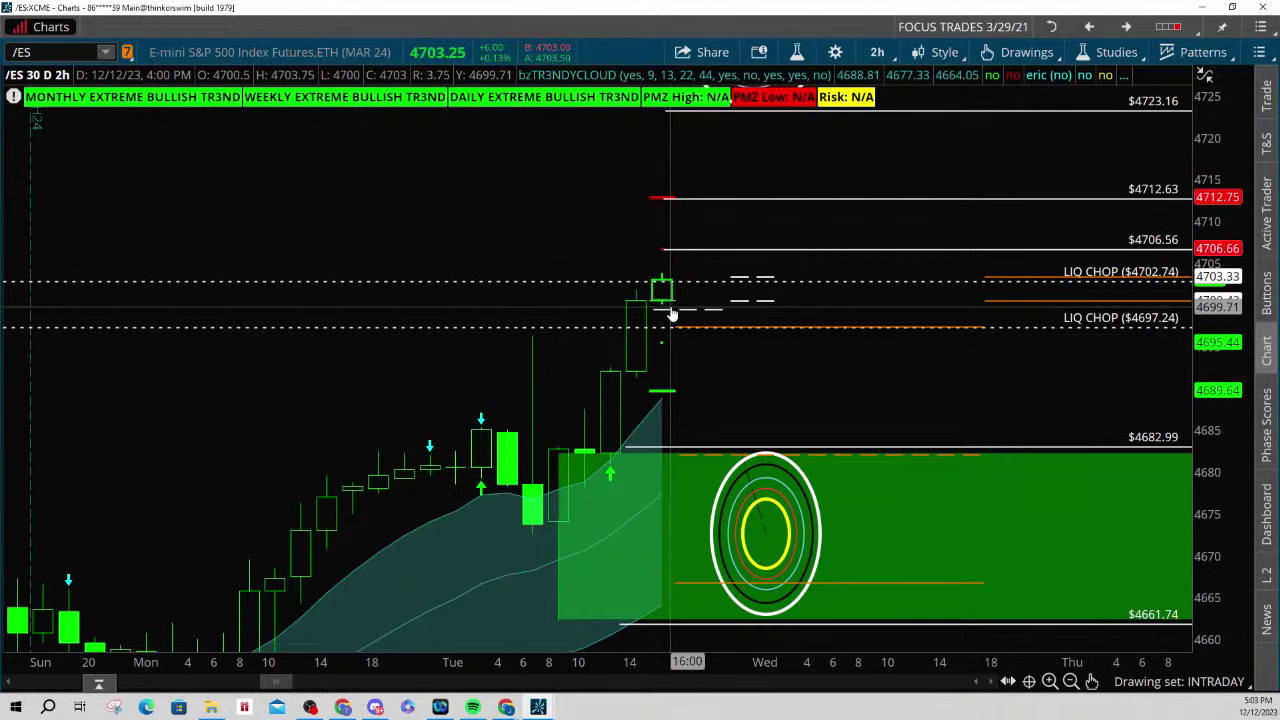
pyautogui.moveTo(671, 343); pyautogui.dragTo(696, 380)
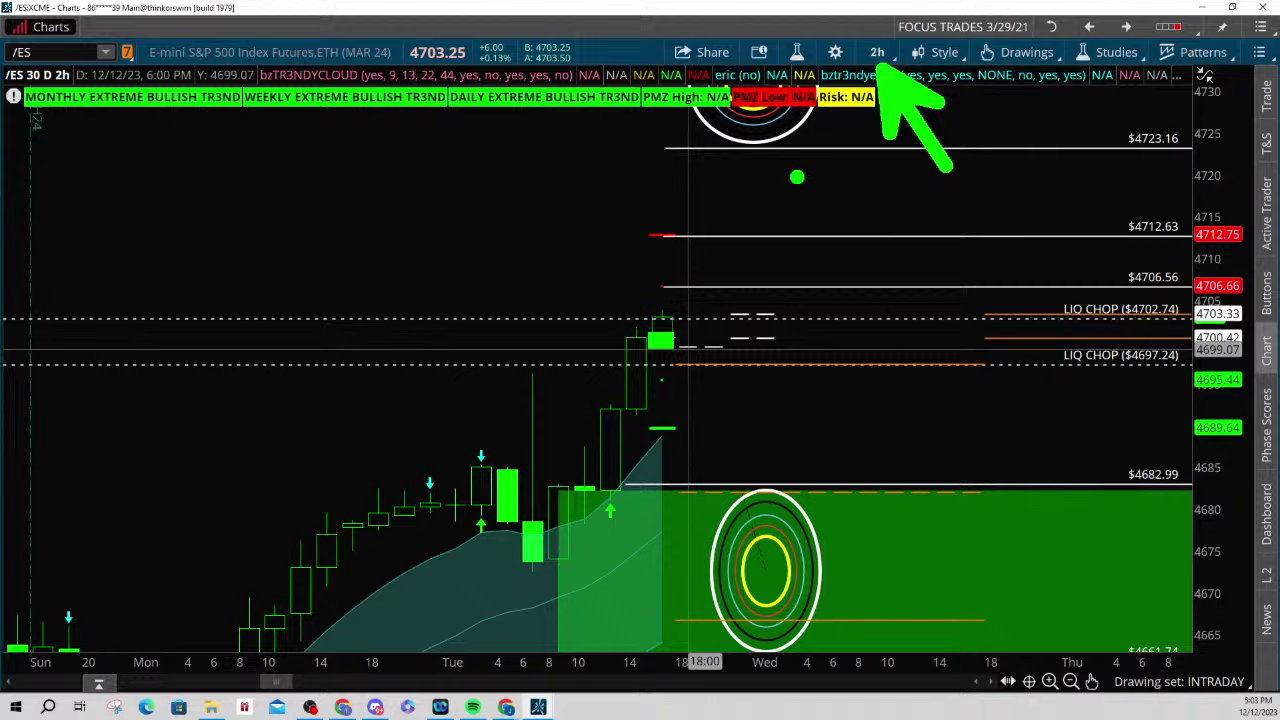
pyautogui.moveTo(871, 60); pyautogui.dragTo(502, 208)
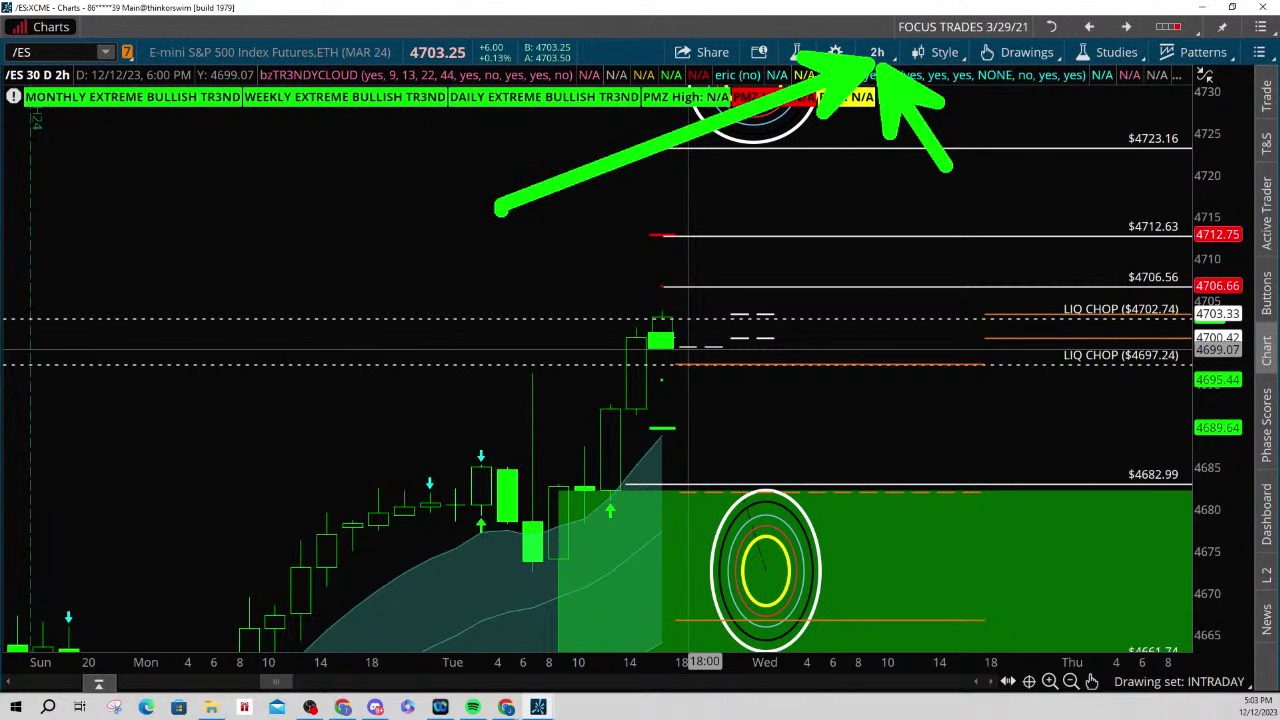
pyautogui.press('Escape')
pyautogui.moveTo(743, 458); pyautogui.dragTo(760, 360)
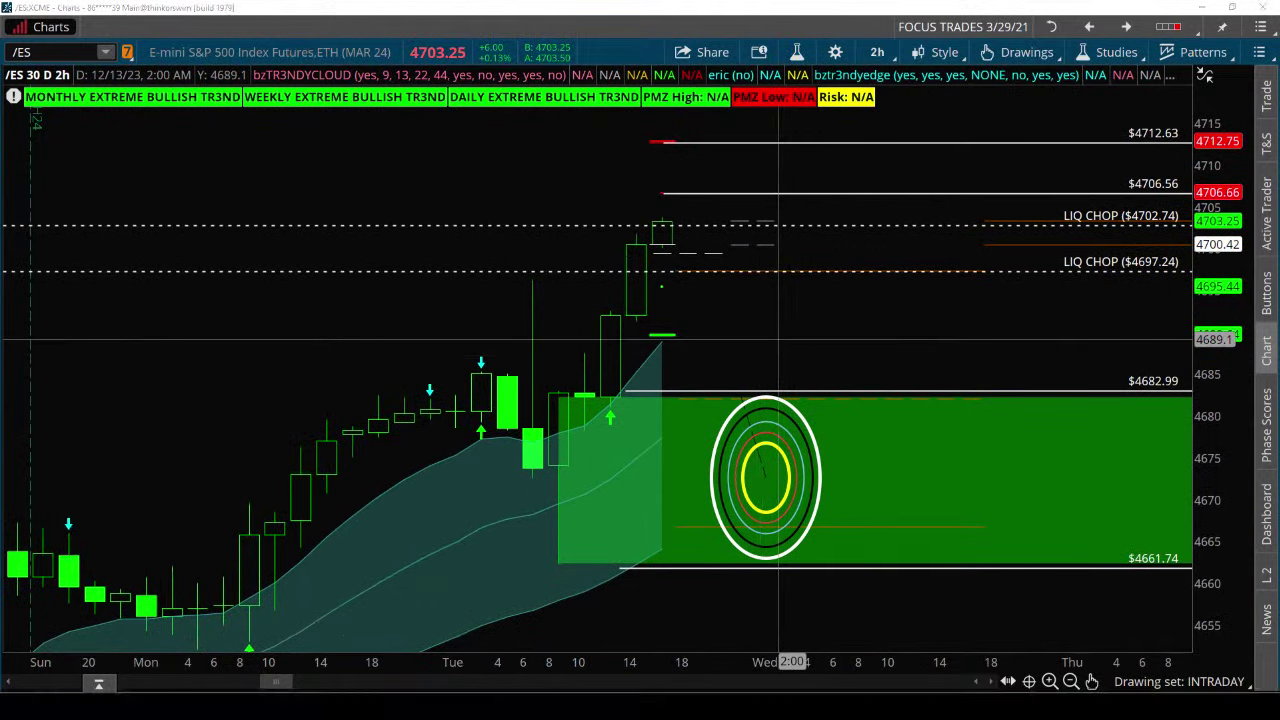
pyautogui.moveTo(672, 354); pyautogui.dragTo(662, 622)
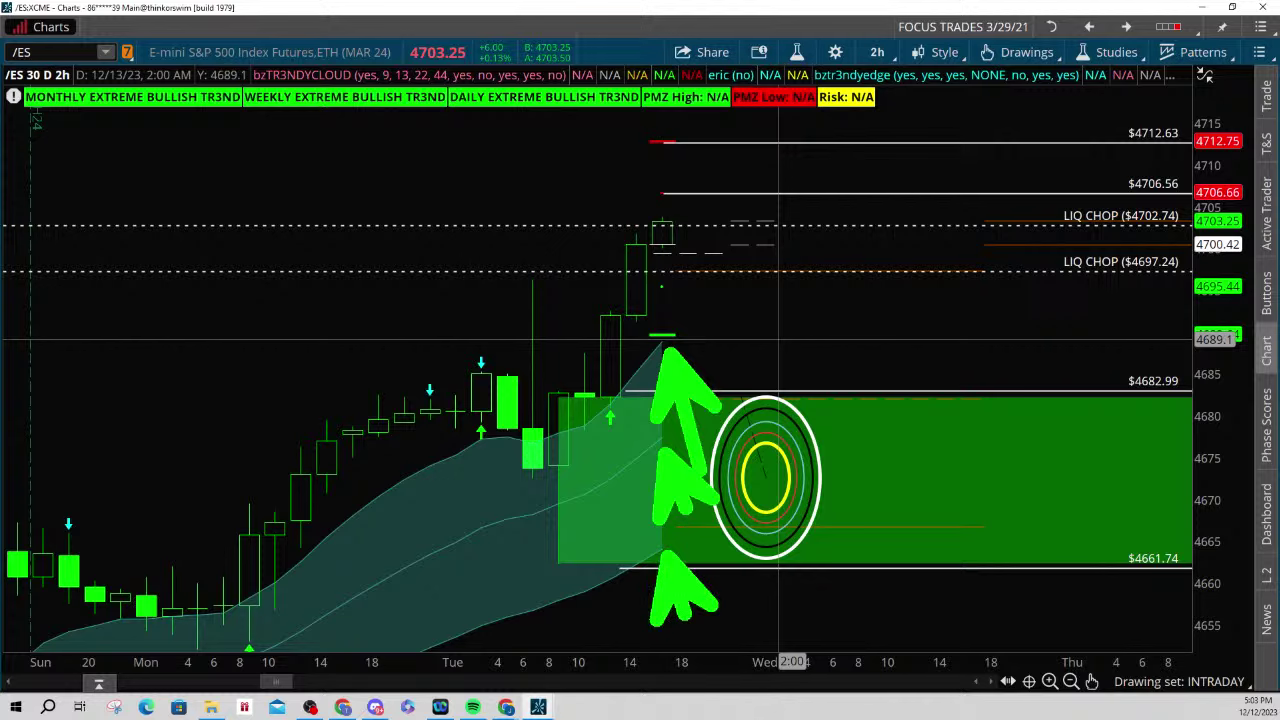
pyautogui.press('Escape')
# Review the finished plan from the green pullback zone up to the Fibonacci arcs below 4738.2
pyautogui.moveTo(726, 317); pyautogui.dragTo(752, 334)
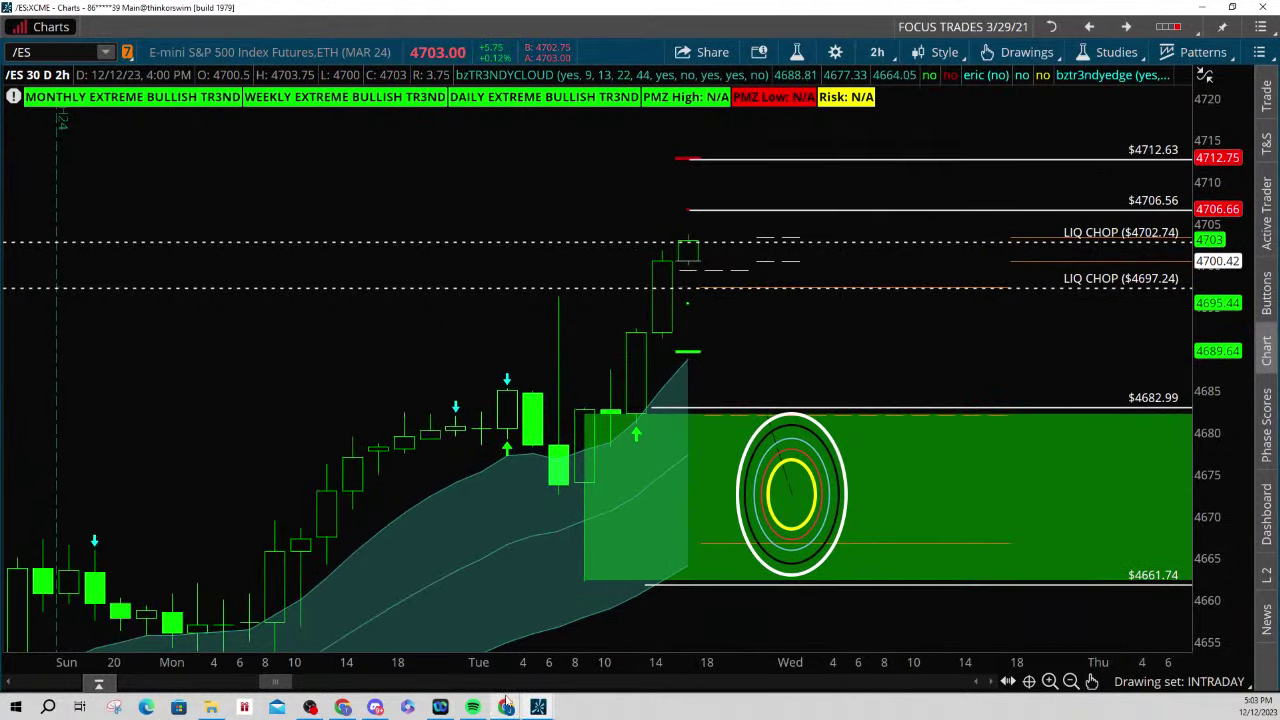
pyautogui.moveTo(515, 667)
pyautogui.mouseDown()
pyautogui.moveTo(657, 679)
pyautogui.moveTo(502, 661)
pyautogui.mouseUp()
pyautogui.moveTo(1203, 318); pyautogui.dragTo(1202, 303)
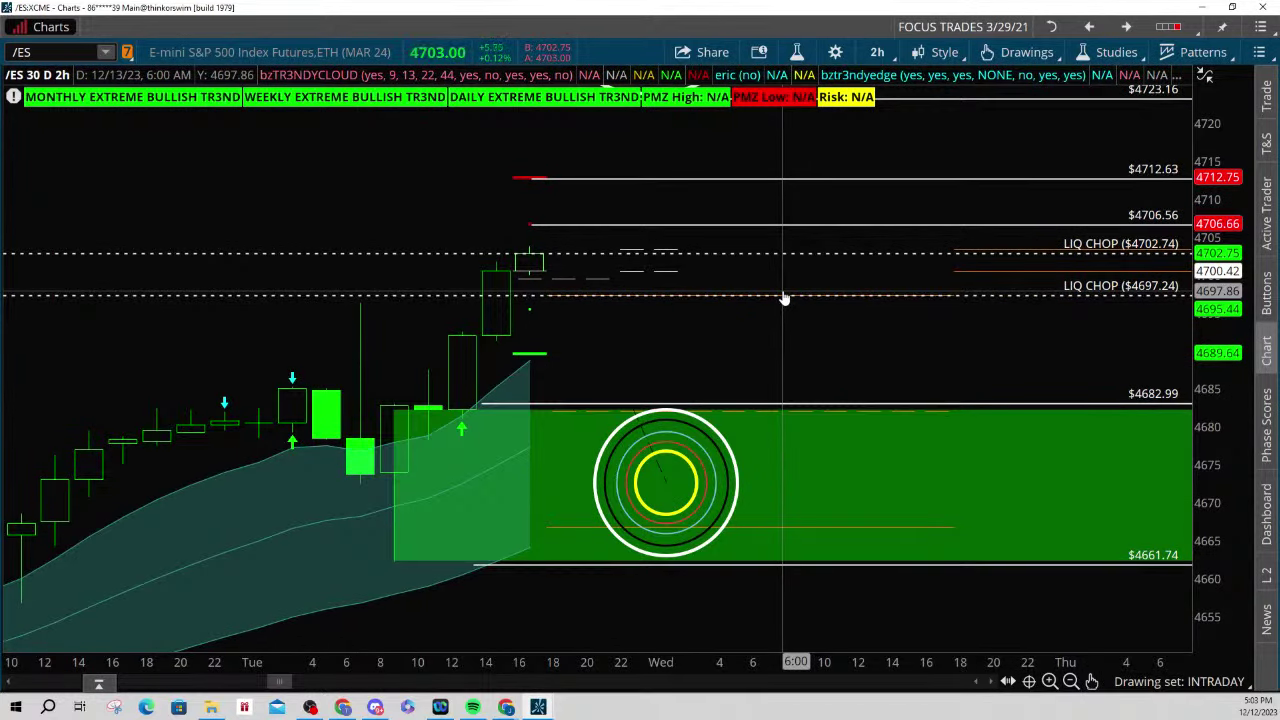
pyautogui.moveTo(645, 371); pyautogui.dragTo(766, 529)
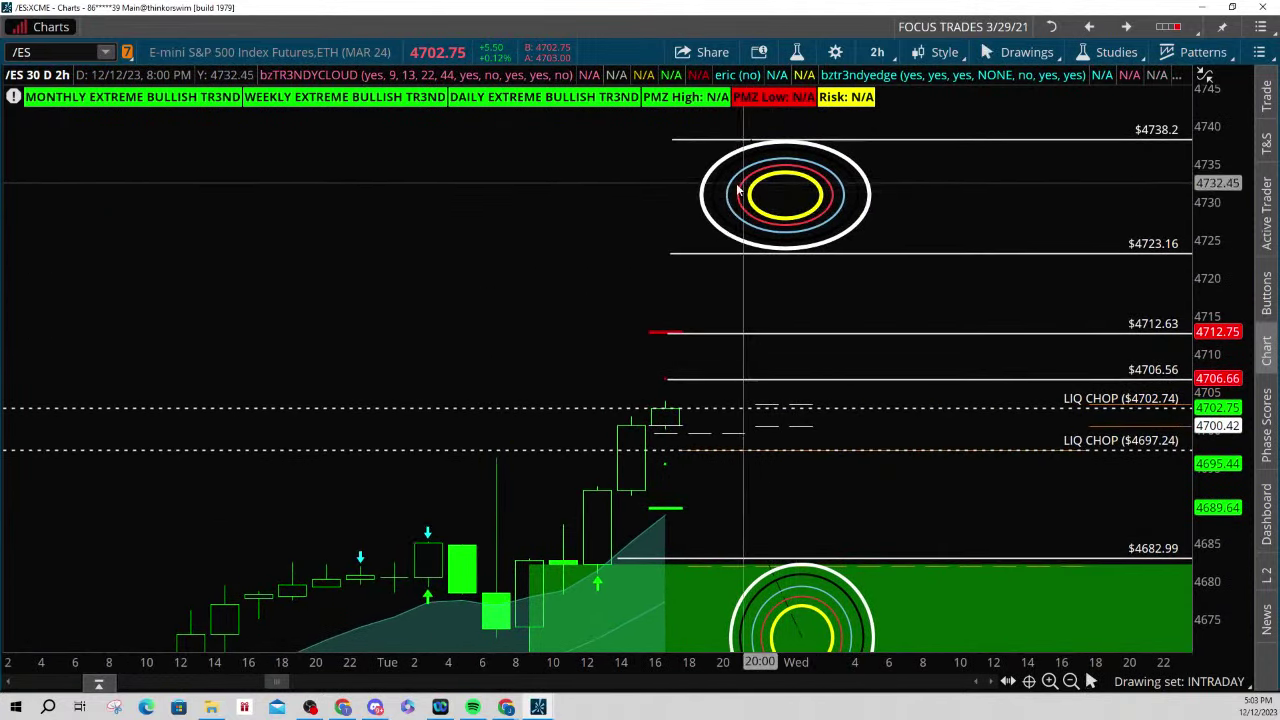
pyautogui.moveTo(524, 664); pyautogui.dragTo(600, 664)
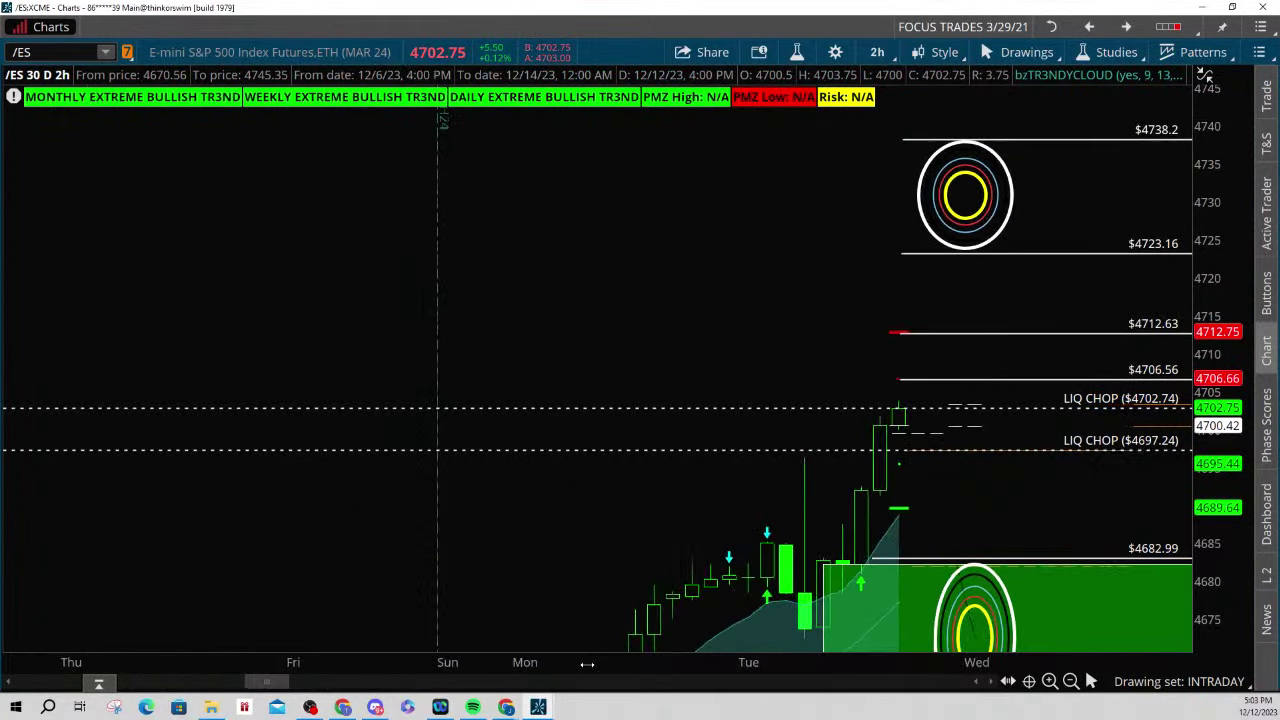
pyautogui.moveTo(559, 515); pyautogui.dragTo(484, 426)
pyautogui.moveTo(1208, 251); pyautogui.dragTo(1208, 325)
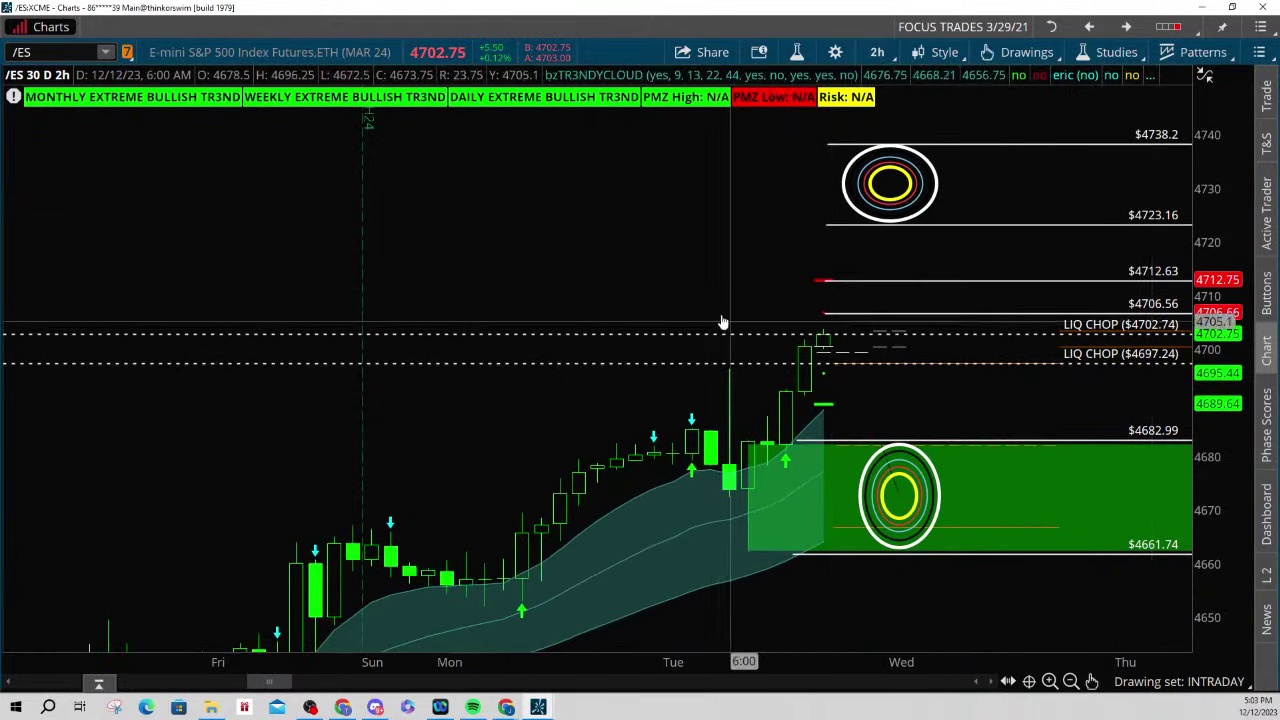